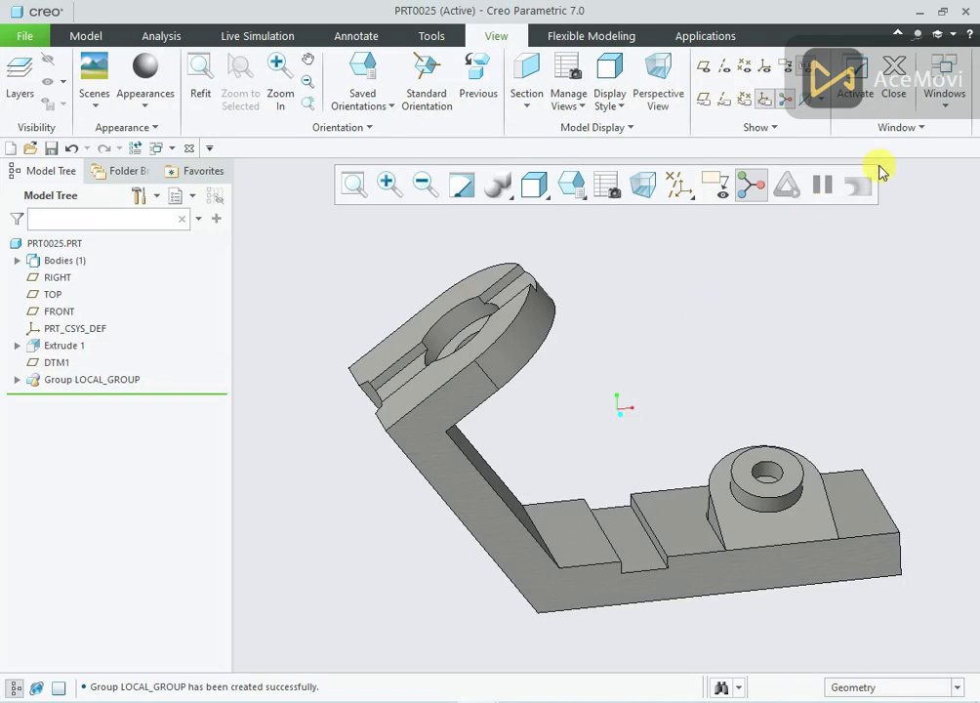
Switch to the empty PRT0027 part window and turn on the display of the datum planes
left_click(943, 98)
left_click(934, 144)
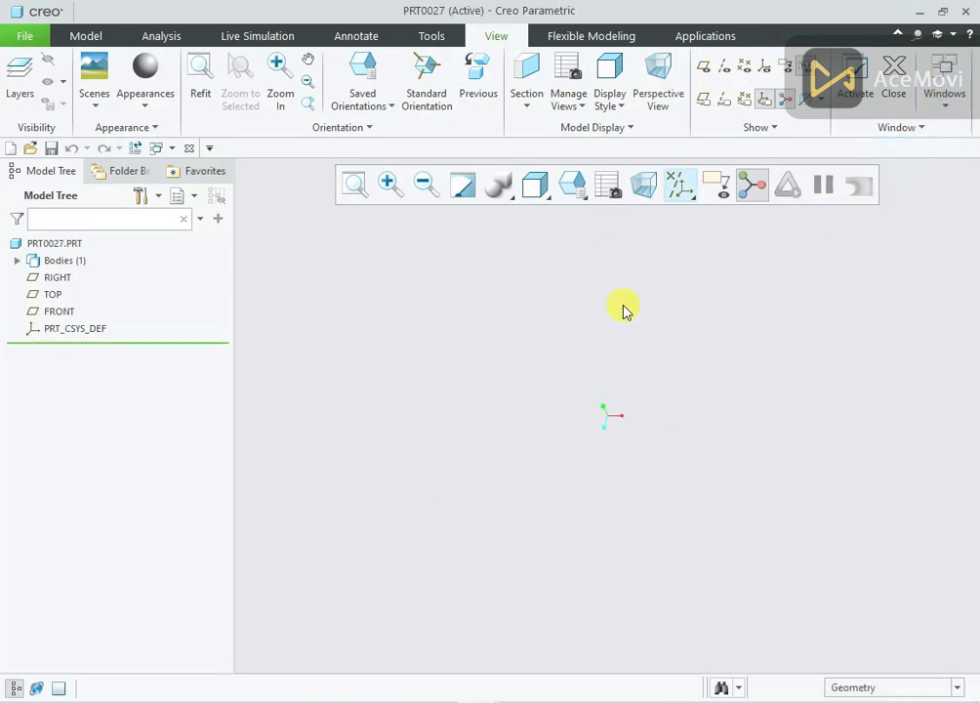
left_click(680, 188)
left_click(696, 288)
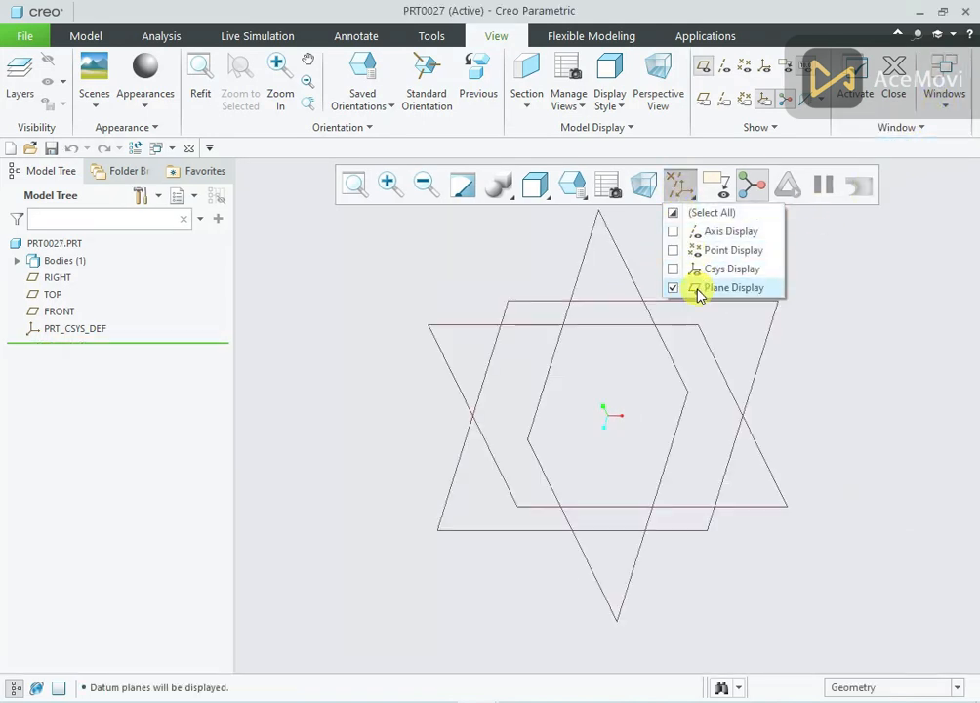
Check the reference drawing in Photos, then start an Extrude sketch in Creo on the FRONT plane, viewed square-on
left_click(515, 699)
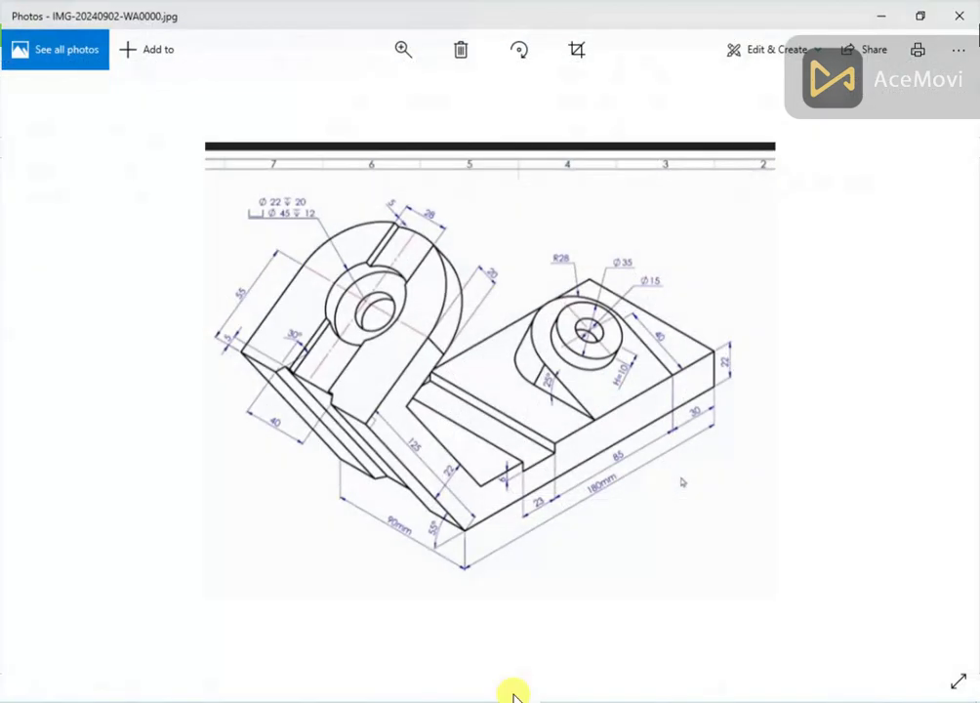
scroll(490, 493, "up", 3)
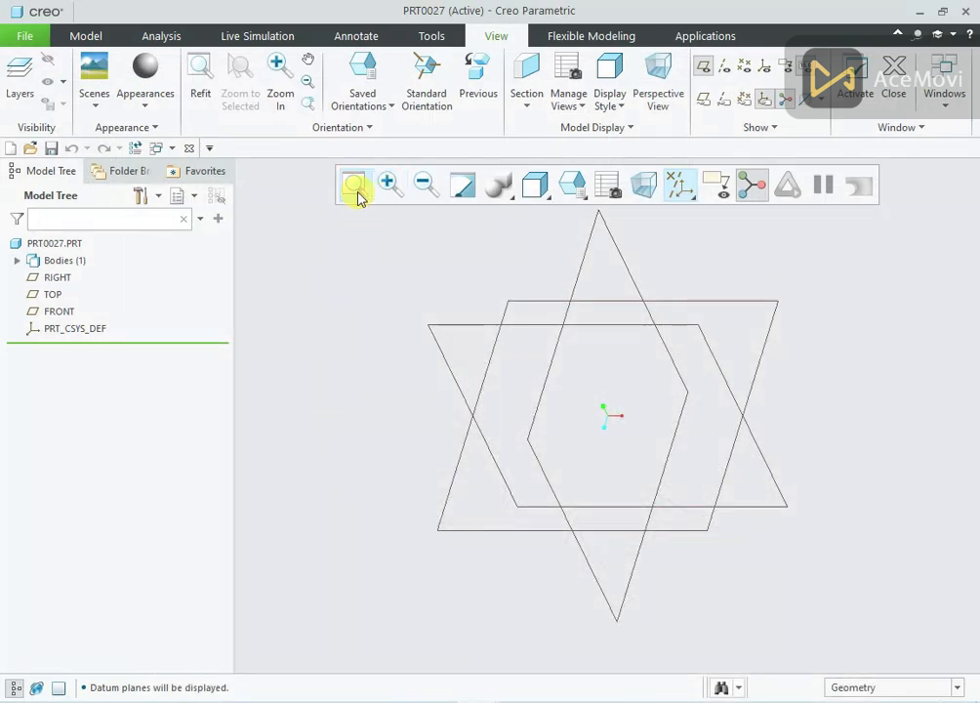
left_click(94, 36)
left_click(403, 85)
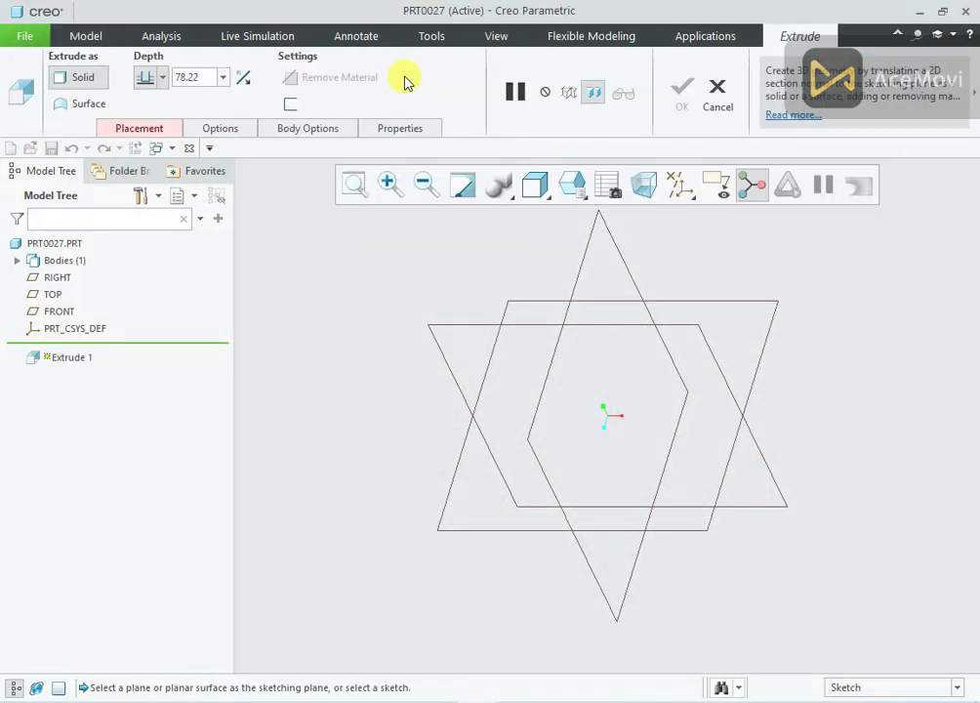
left_click(58, 312)
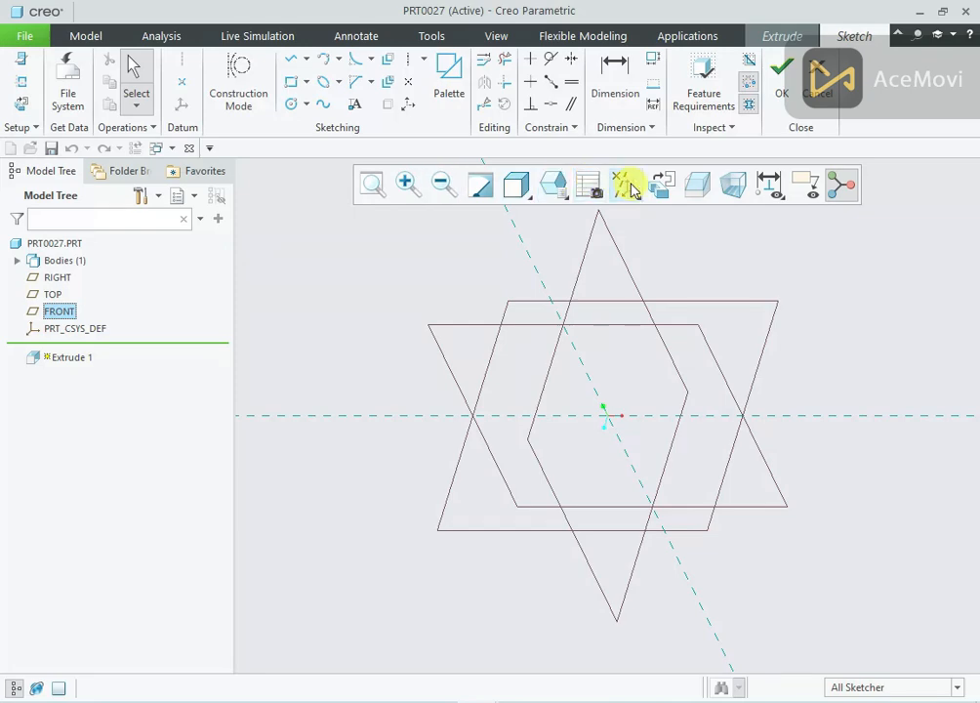
left_click(659, 186)
Sketch a horizontal line leftward from the origin and a connected line rising up-left about 155 mm at about 124°
right_click(699, 286)
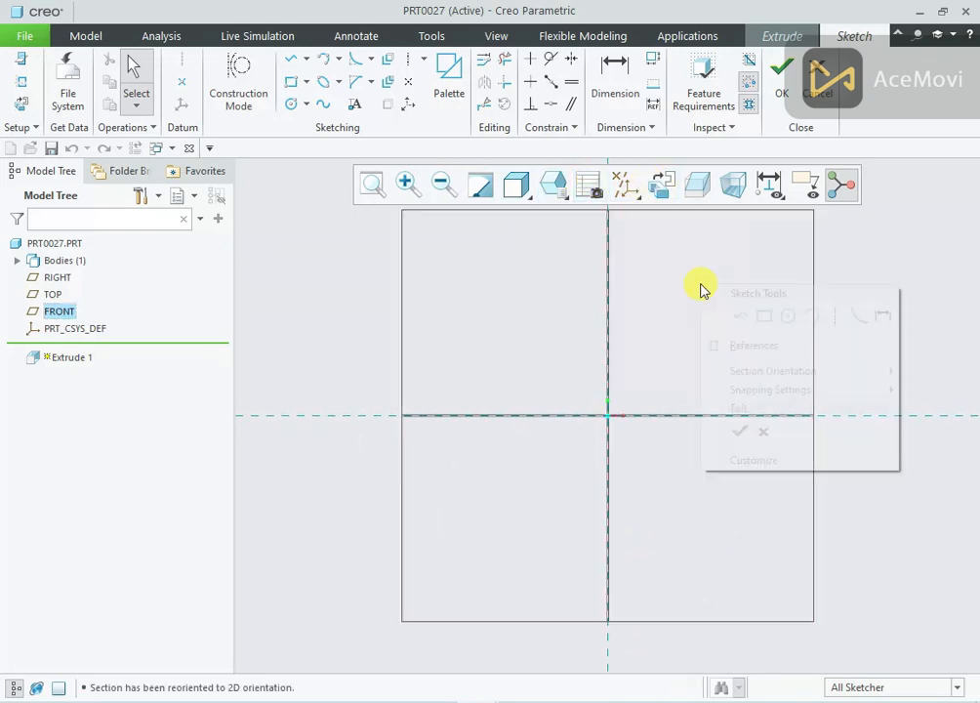
left_click(734, 316)
left_click(605, 417)
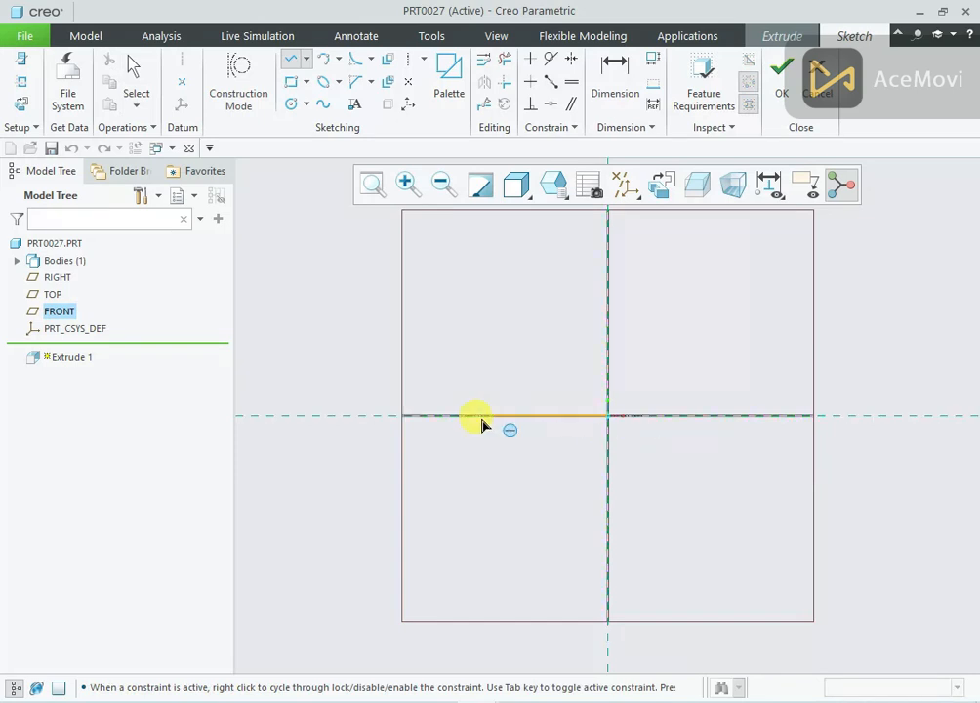
left_click(320, 293)
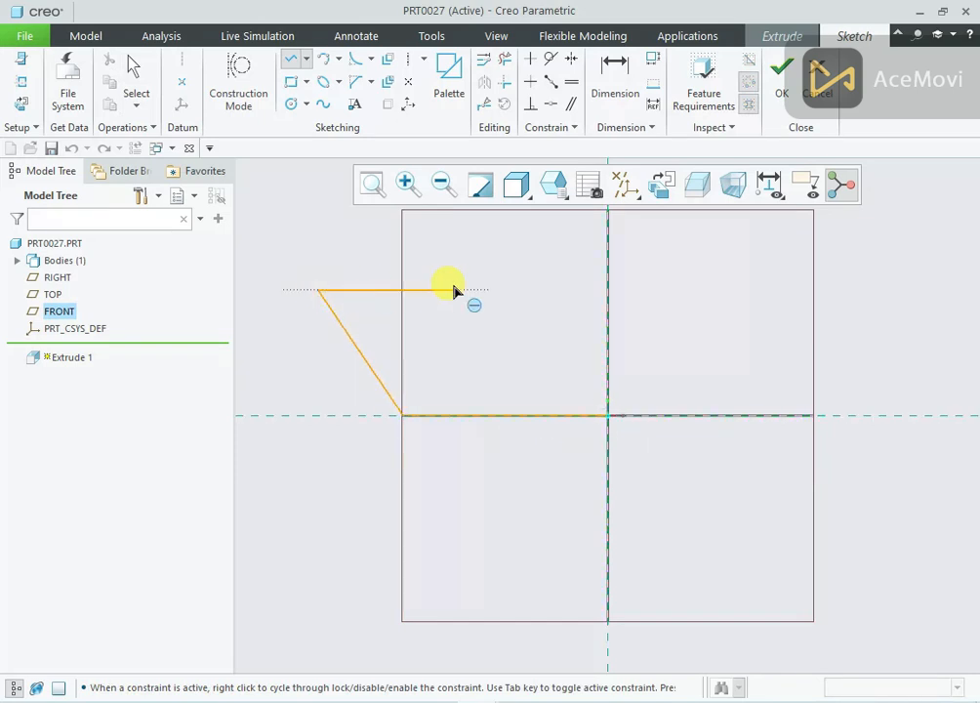
middle_click(453, 289)
middle_click(453, 289)
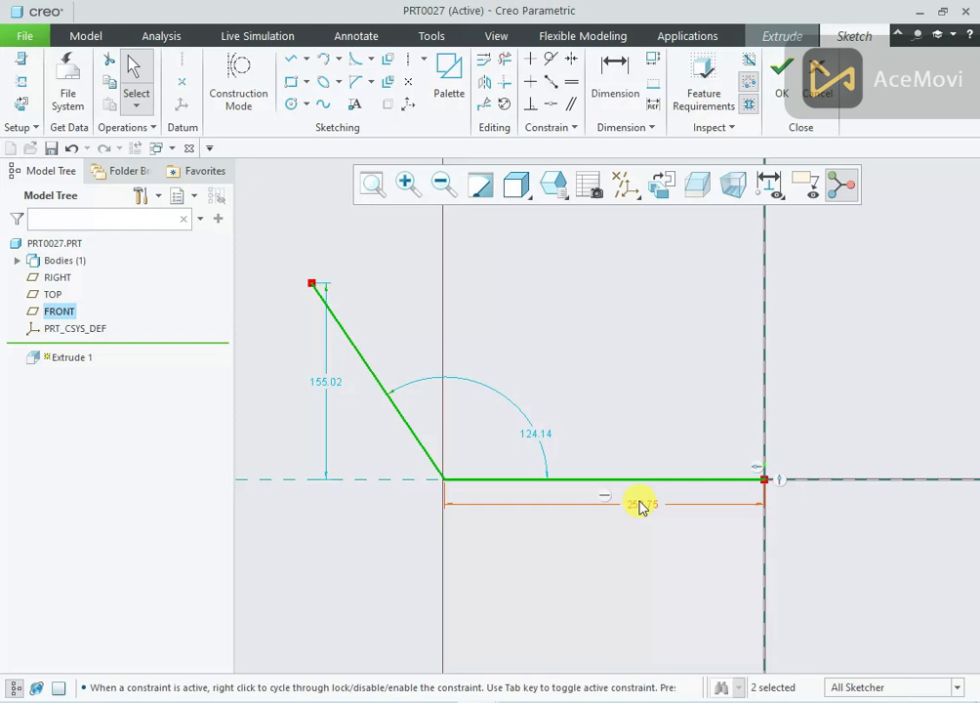
Set the horizontal line's length to 180 mm and dimension the inclined line's length as 125 mm
double_click(639, 503)
type("180.00")
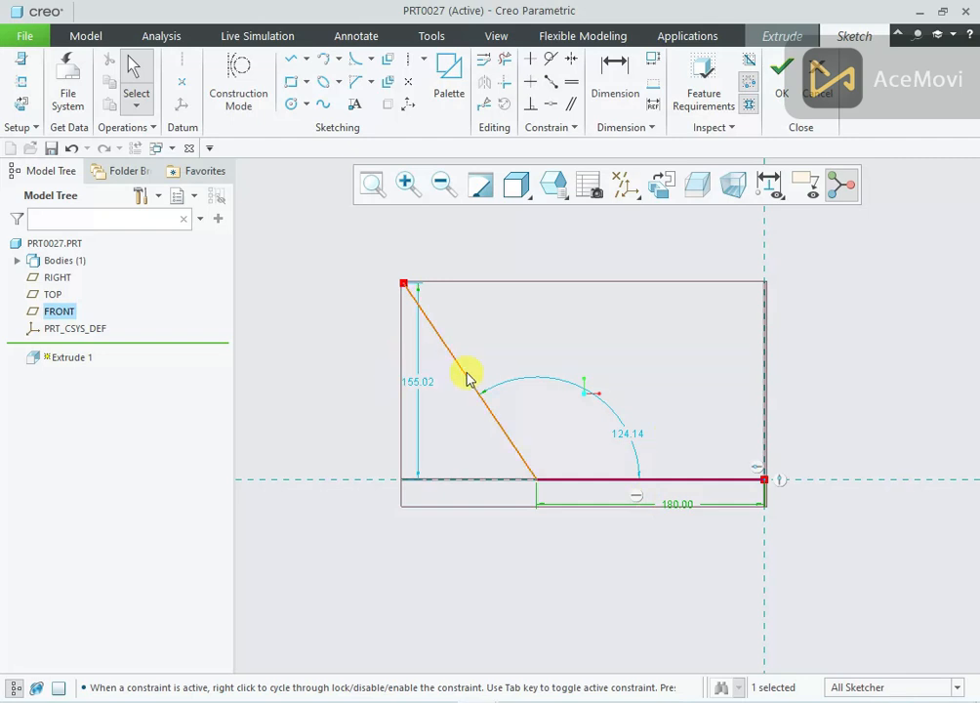
right_click(496, 319)
left_click(672, 348)
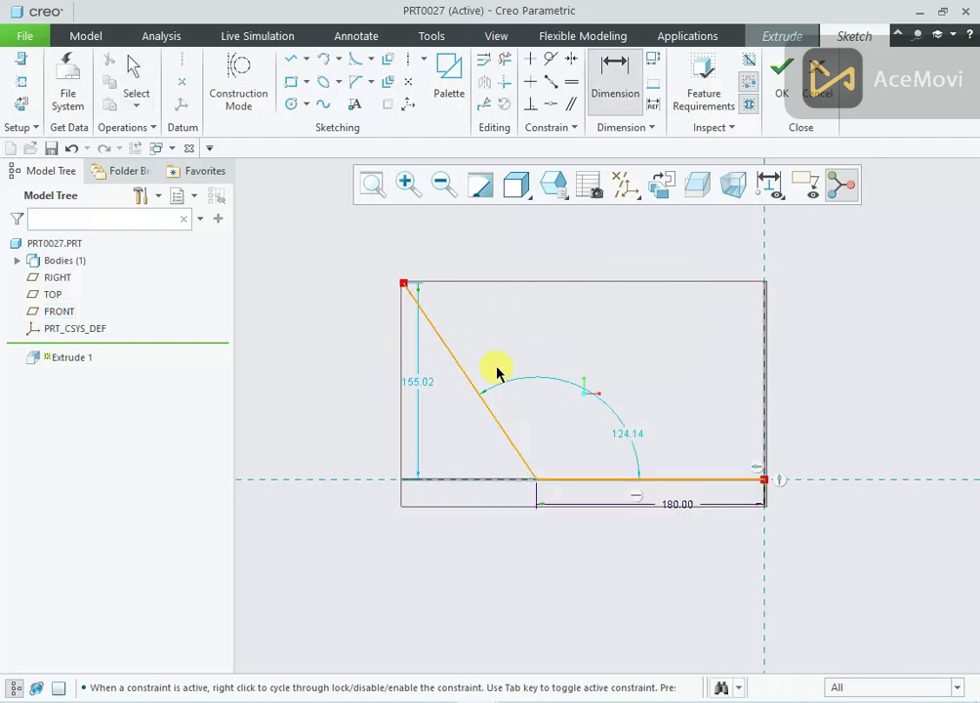
middle_click(507, 360)
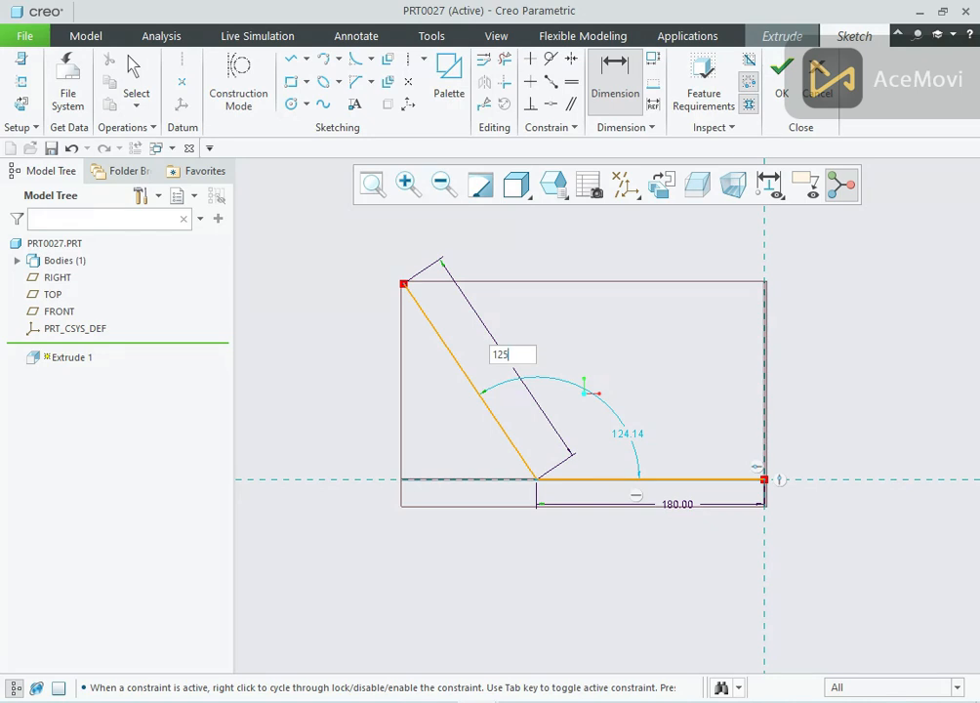
key("Return")
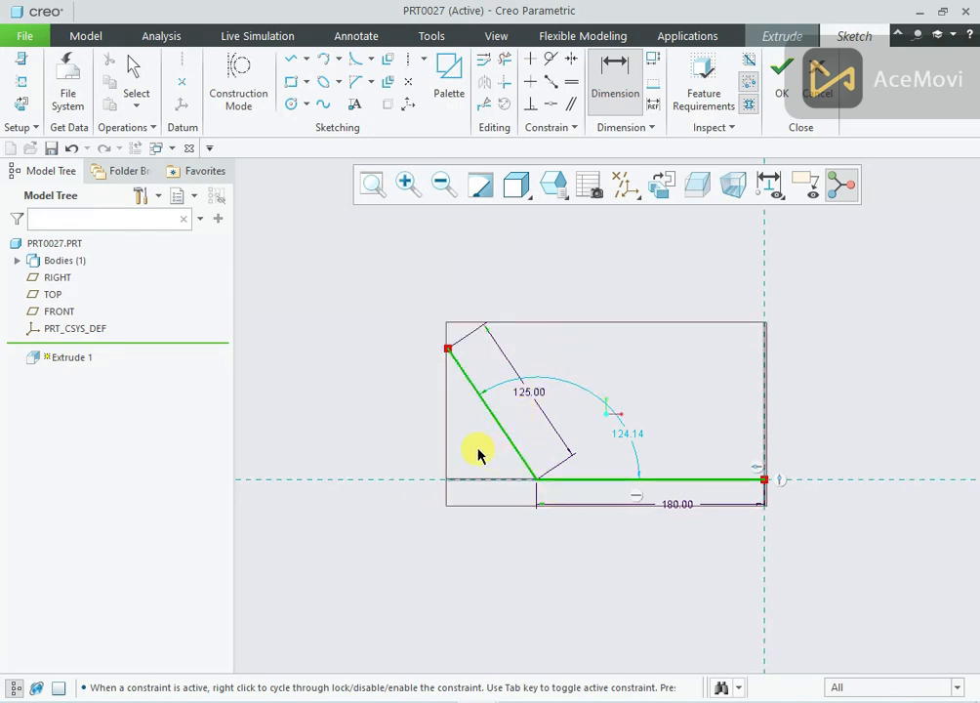
Dimension the acute angle between the inclined line and the horizontal reference as 55°
middle_click(479, 452)
type("55")
key("Return")
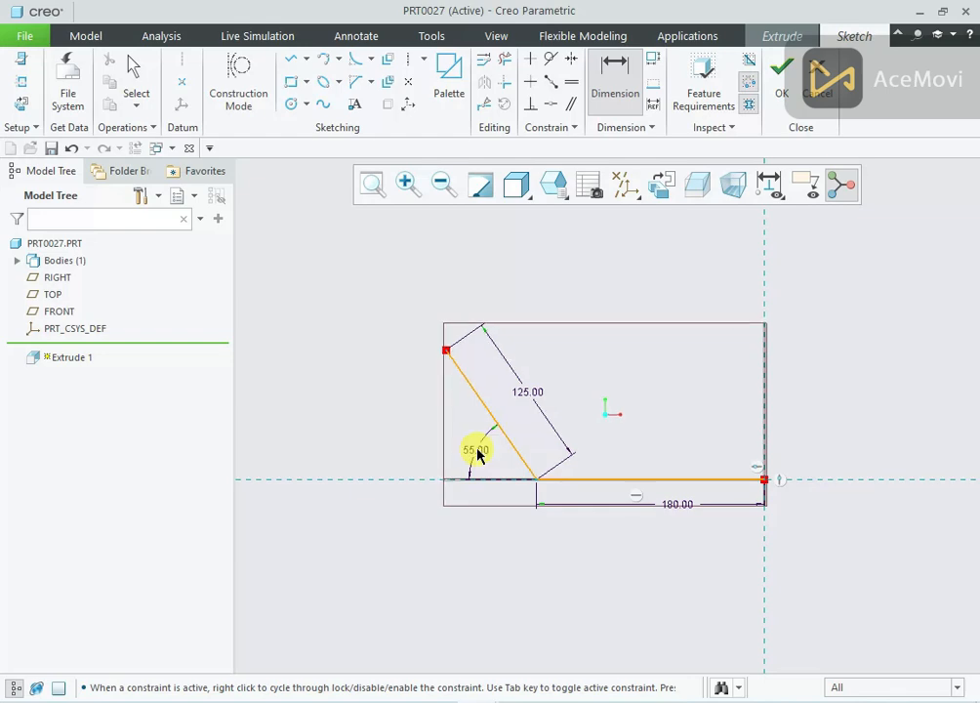
Offset both sketched lines as a loop by 22 mm toward the inside of the bend
left_click(387, 65)
left_click(831, 300)
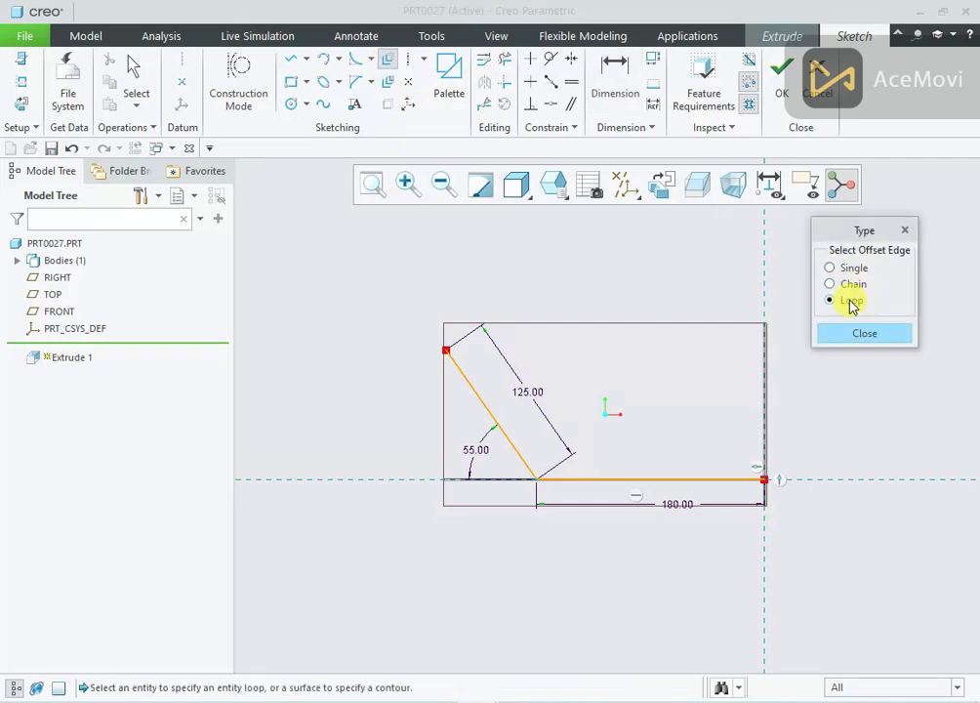
left_click(637, 479)
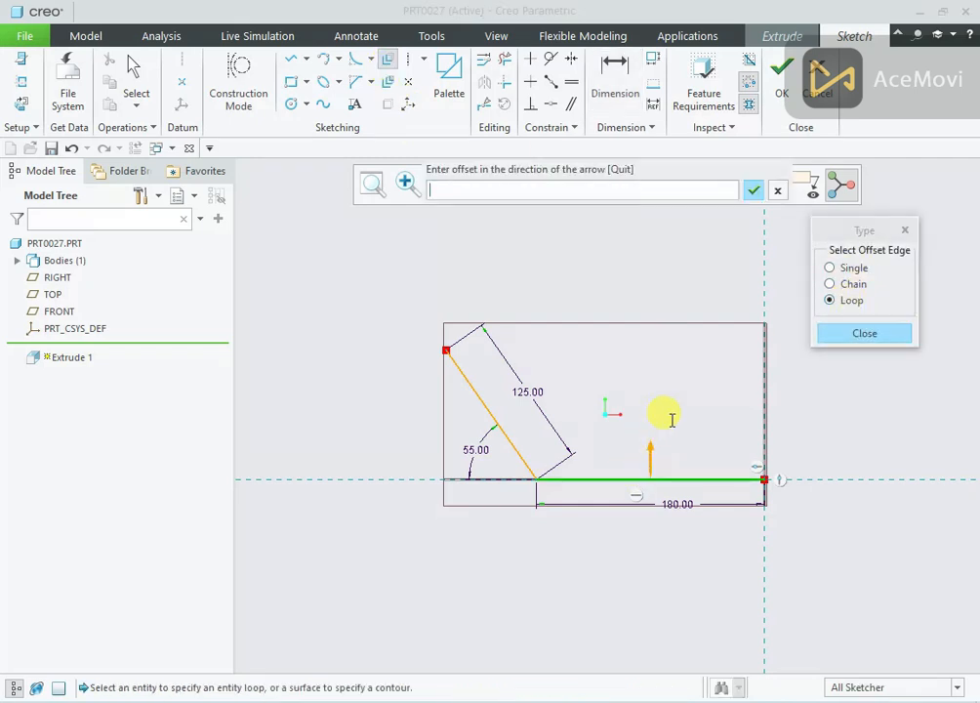
type("22")
key("Return")
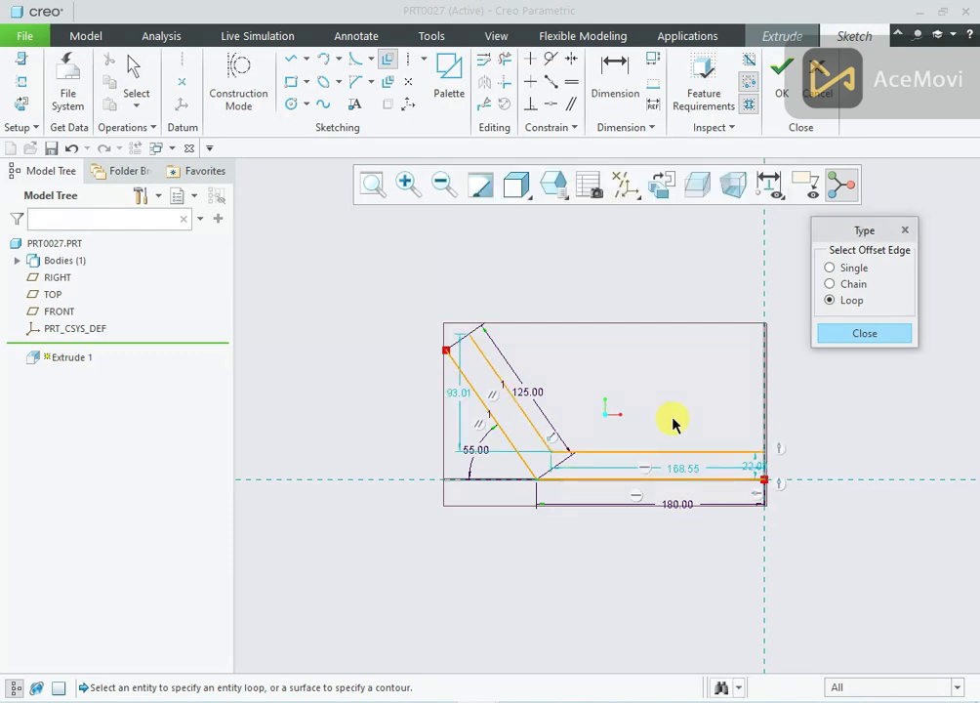
middle_click(808, 337)
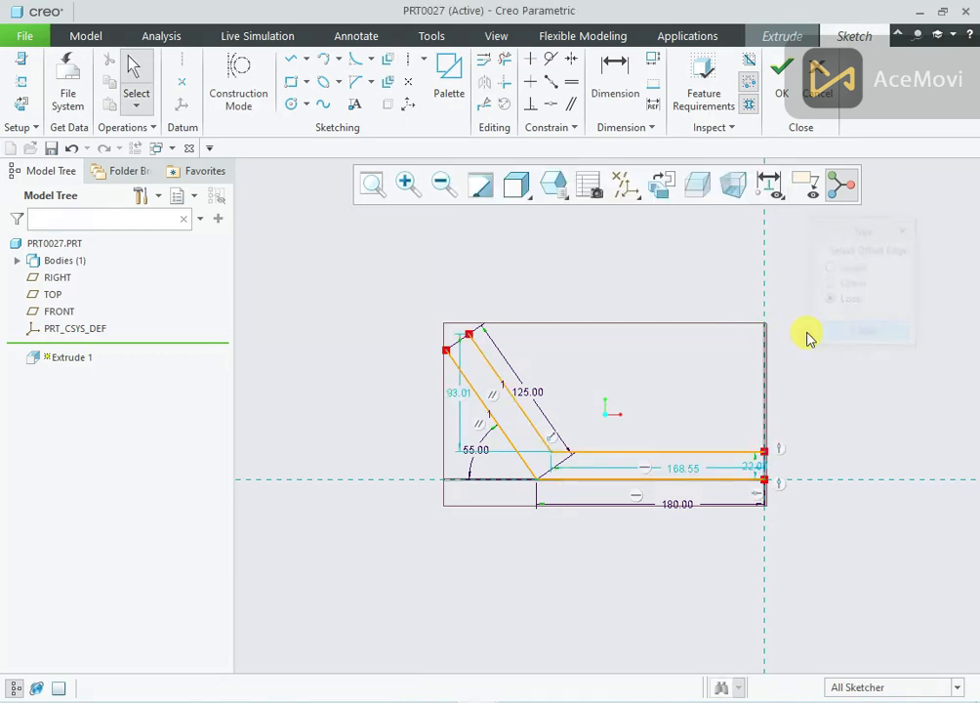
Close the profile with lines joining the original and offset lines at the inclined arm's tip and the base's right end
right_click(603, 301)
left_click(637, 326)
left_click(448, 350)
left_click(469, 334)
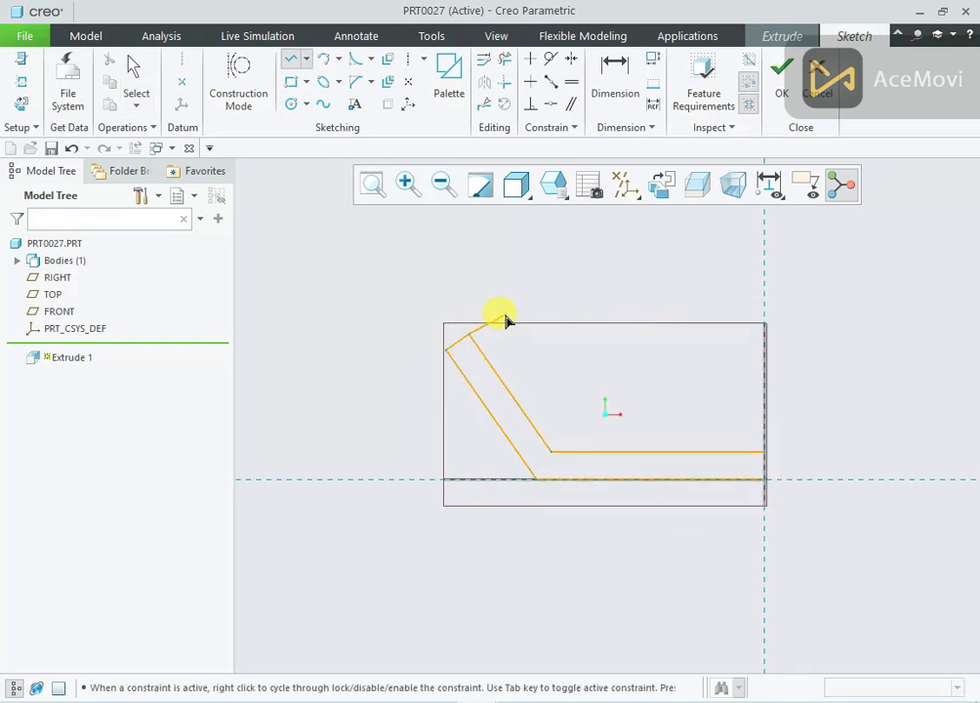
left_click(765, 452)
left_click(765, 478)
middle_click(809, 427)
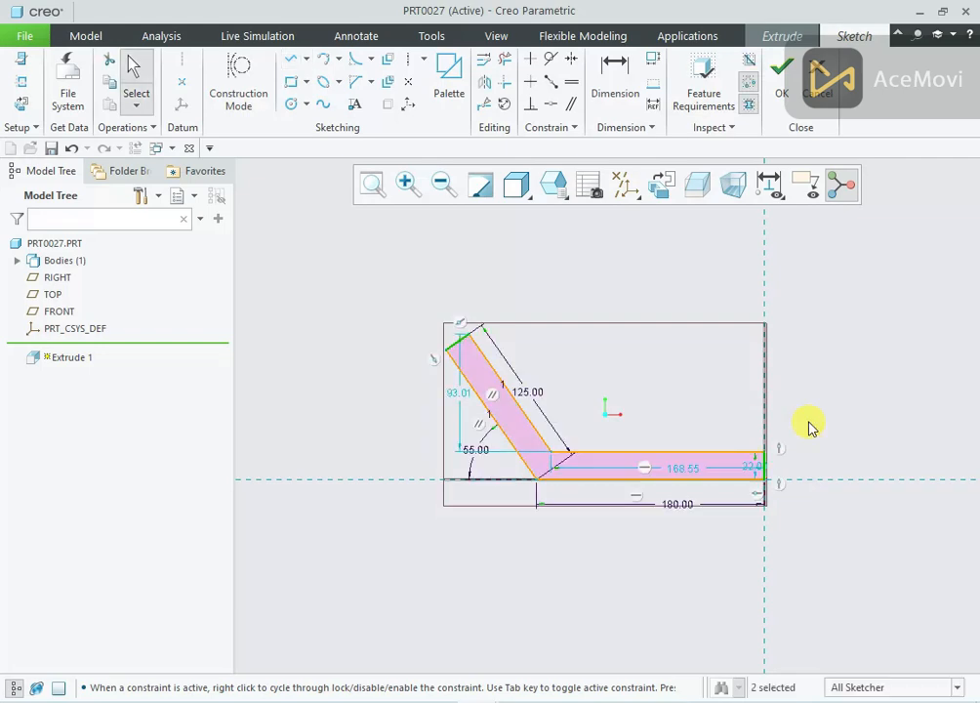
Finish the sketch and extrude the closed profile symmetrically about the sketch plane to a depth of 90 mm
scroll(622, 430, "up", 2)
left_click(781, 82)
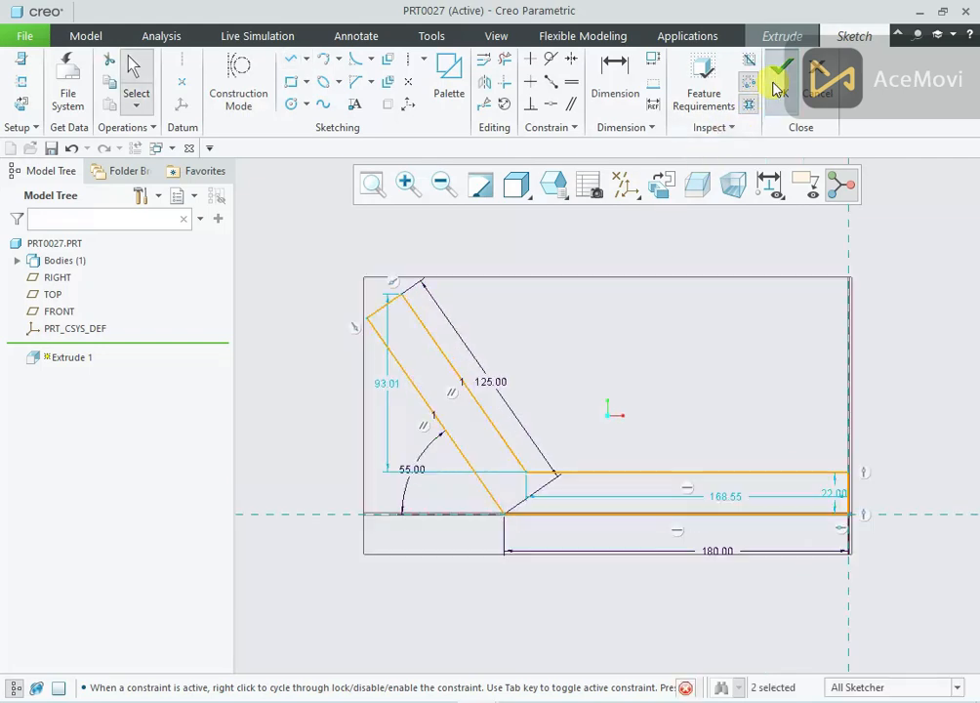
mouse_move(641, 324)
middle_mouse_down()
mouse_move(661, 342)
mouse_move(610, 326)
mouse_move(656, 450)
mouse_move(624, 410)
middle_mouse_up()
left_click(162, 77)
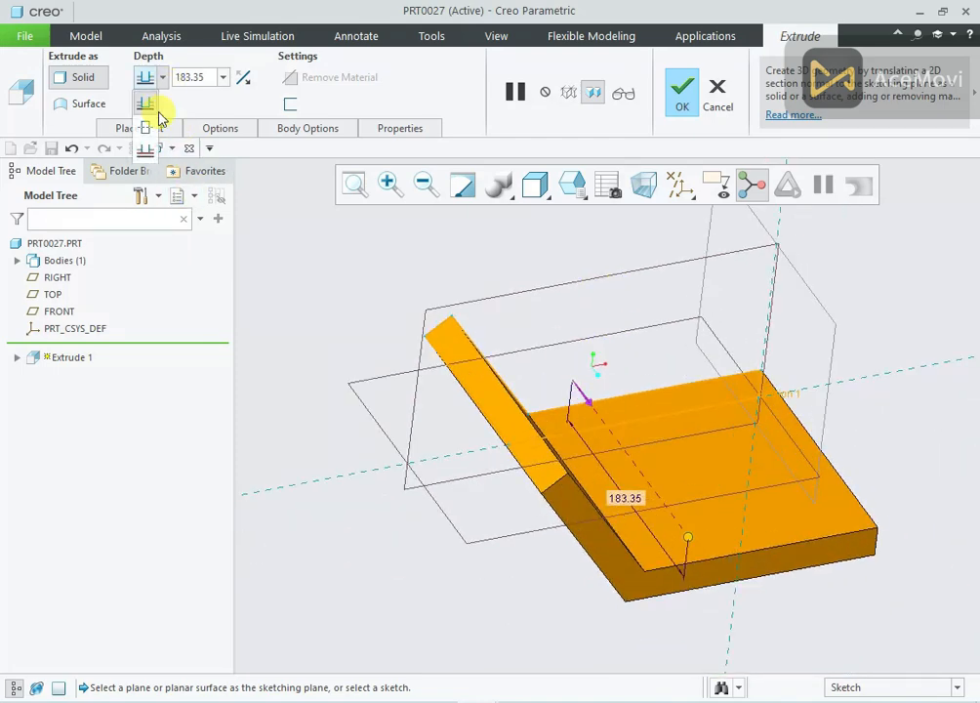
left_click(148, 127)
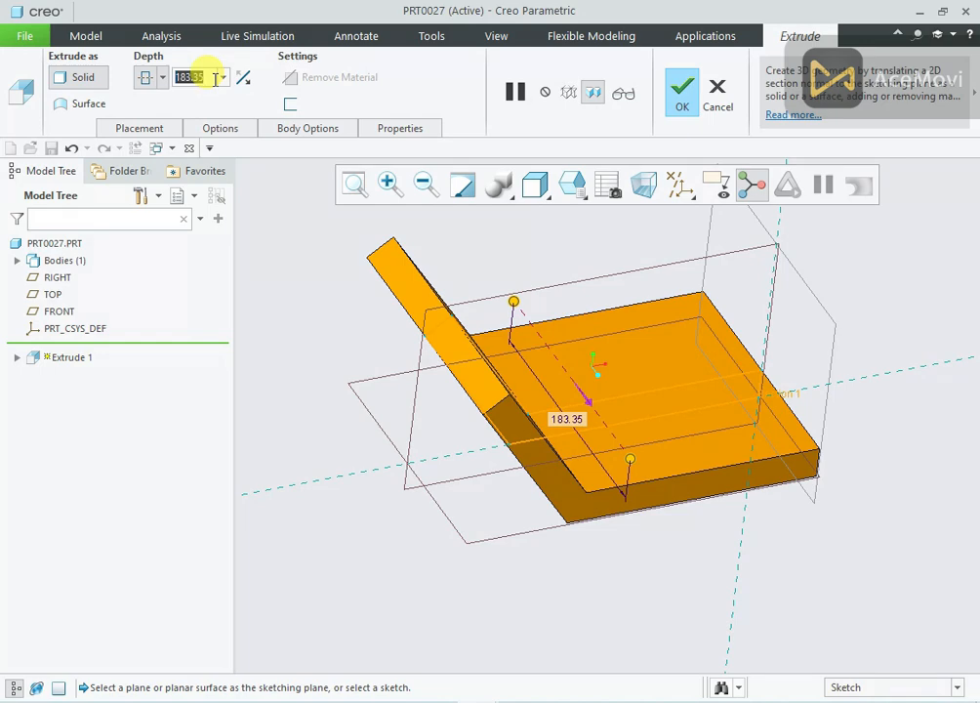
type("90")
key("Return")
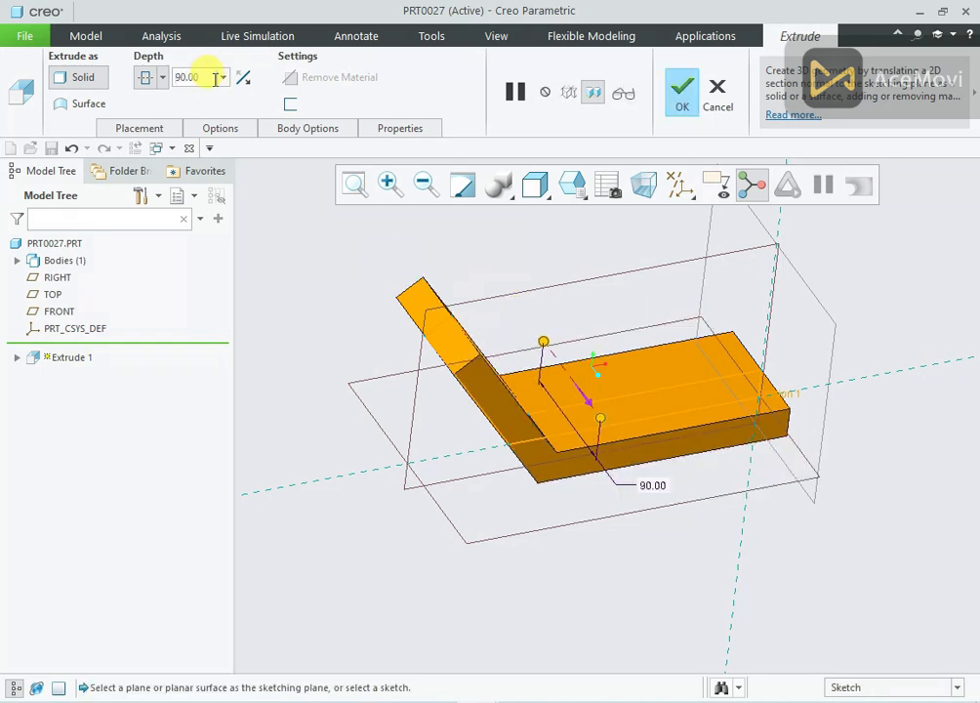
left_click(355, 181)
scroll(481, 317, "up", 5)
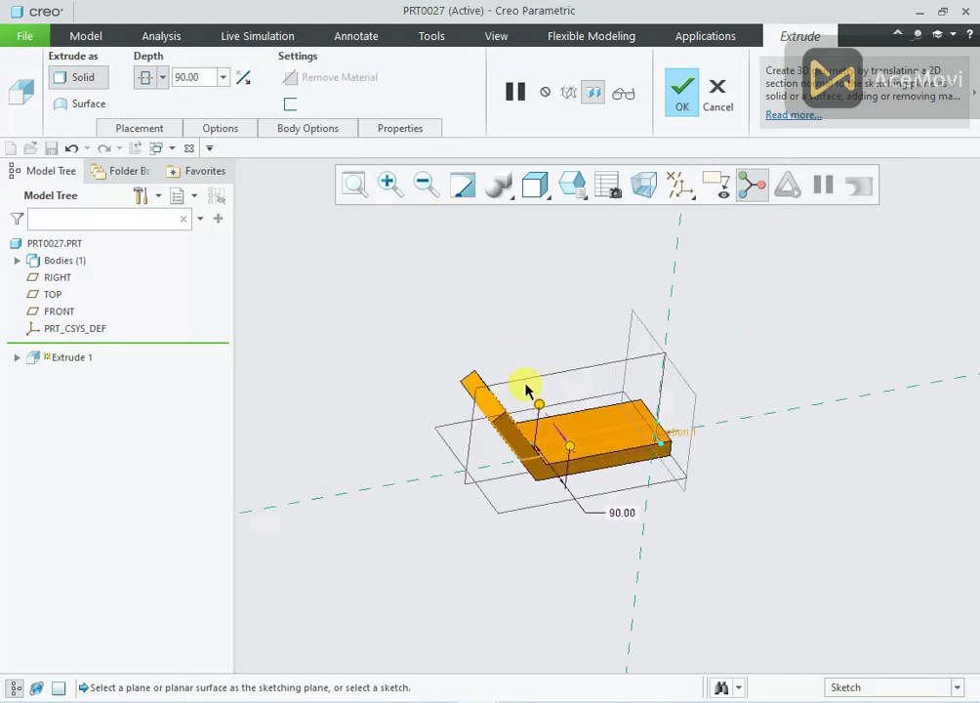
left_click(678, 92)
Inspect the extruded angled bracket up close and from different directions
scroll(652, 278, "up", 5)
left_click(721, 335)
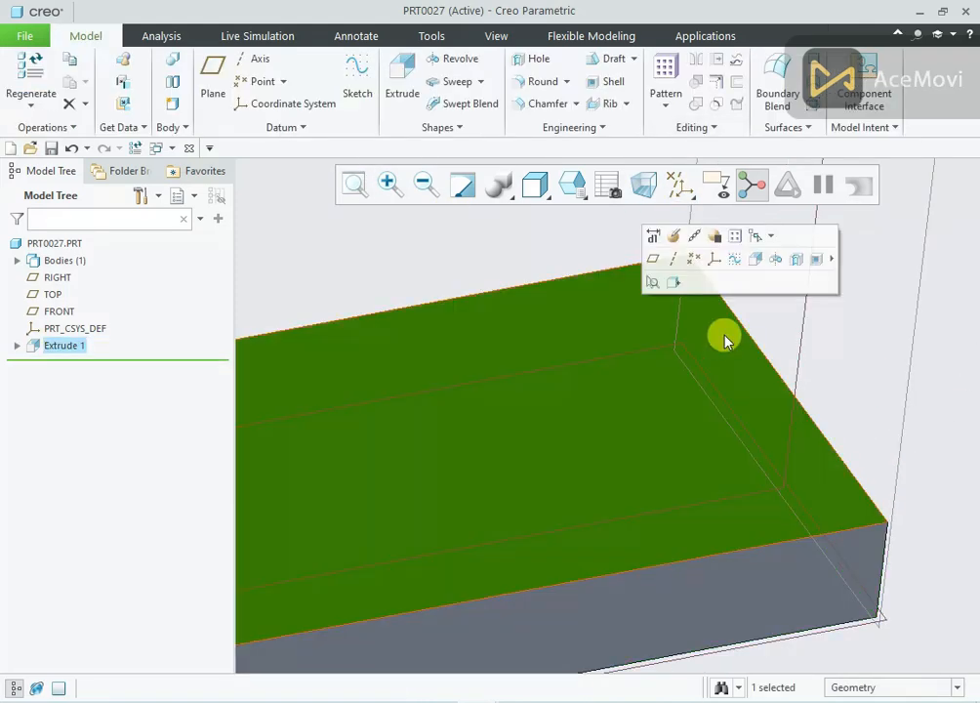
scroll(744, 354, "down", 8)
scroll(569, 318, "up", 5)
scroll(605, 439, "down", 4)
middle_click_drag(609, 445, 570, 437)
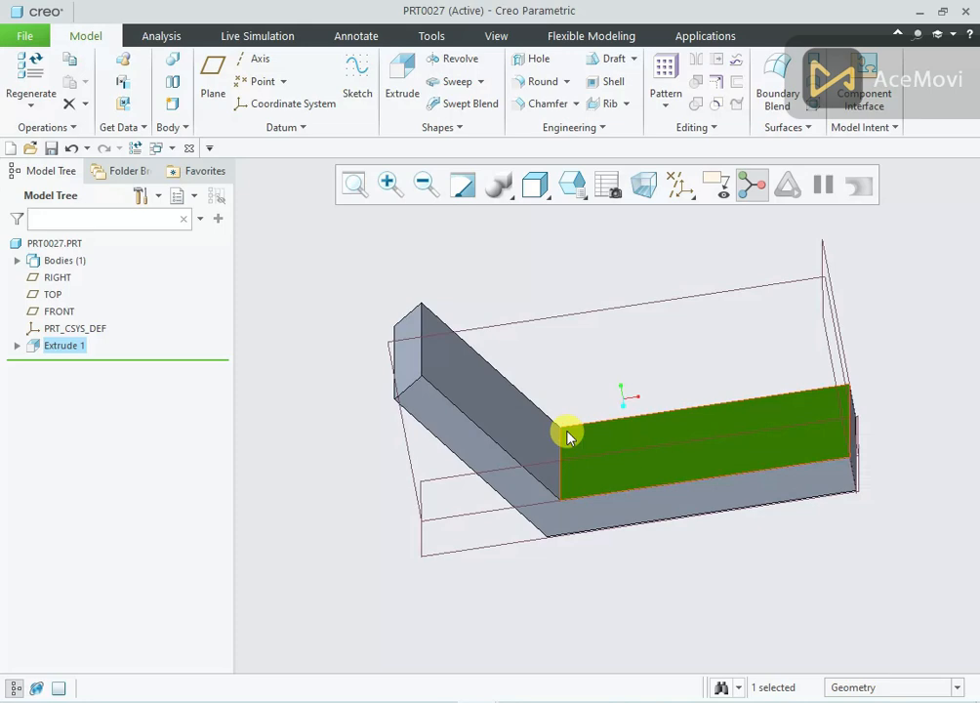
left_click(625, 379)
mouse_move(625, 379)
middle_mouse_down()
mouse_move(667, 388)
mouse_move(638, 249)
mouse_move(639, 401)
mouse_move(643, 377)
middle_mouse_up()
scroll(600, 361, "up", 2)
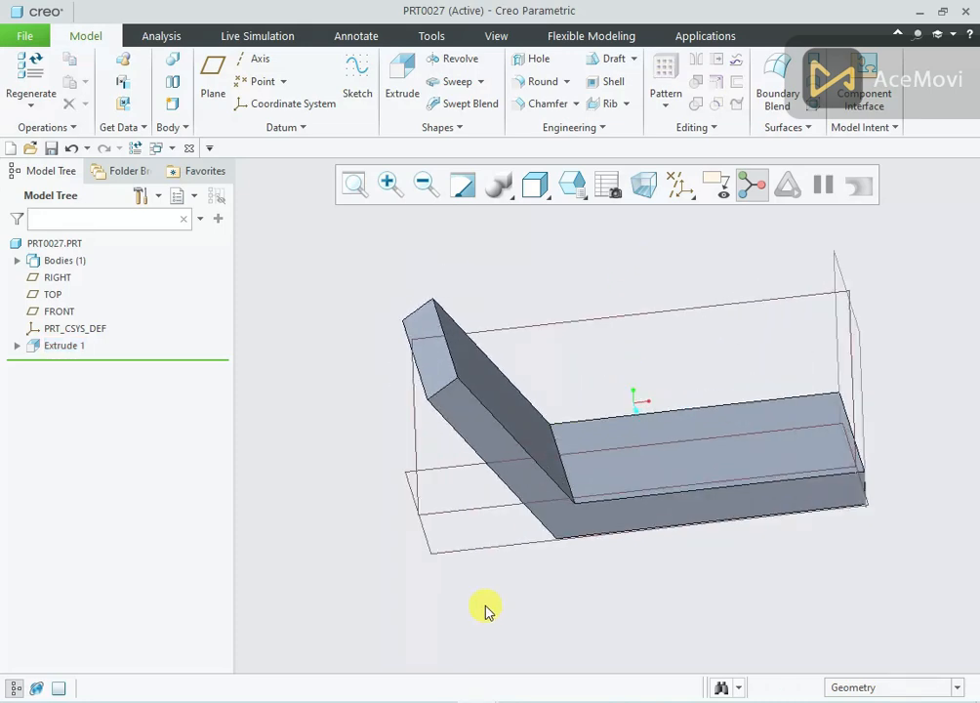
Check the slot dimensions in the Photos drawing, then start an Extrude sketch in Creo on the bracket's front side face
key("alt+Tab")
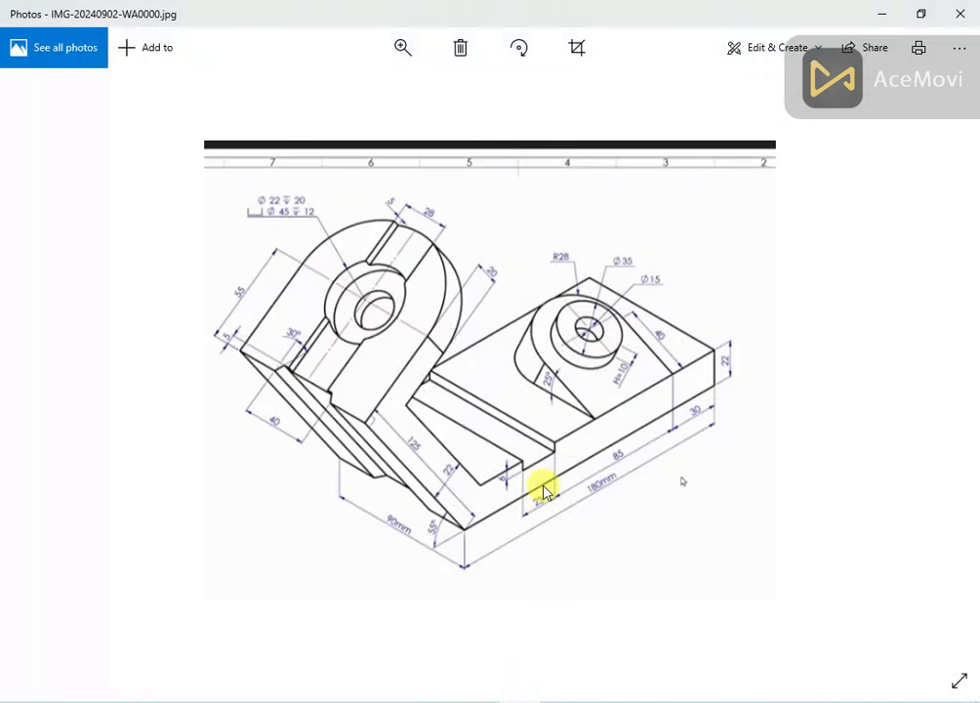
scroll(525, 455, "up", 2)
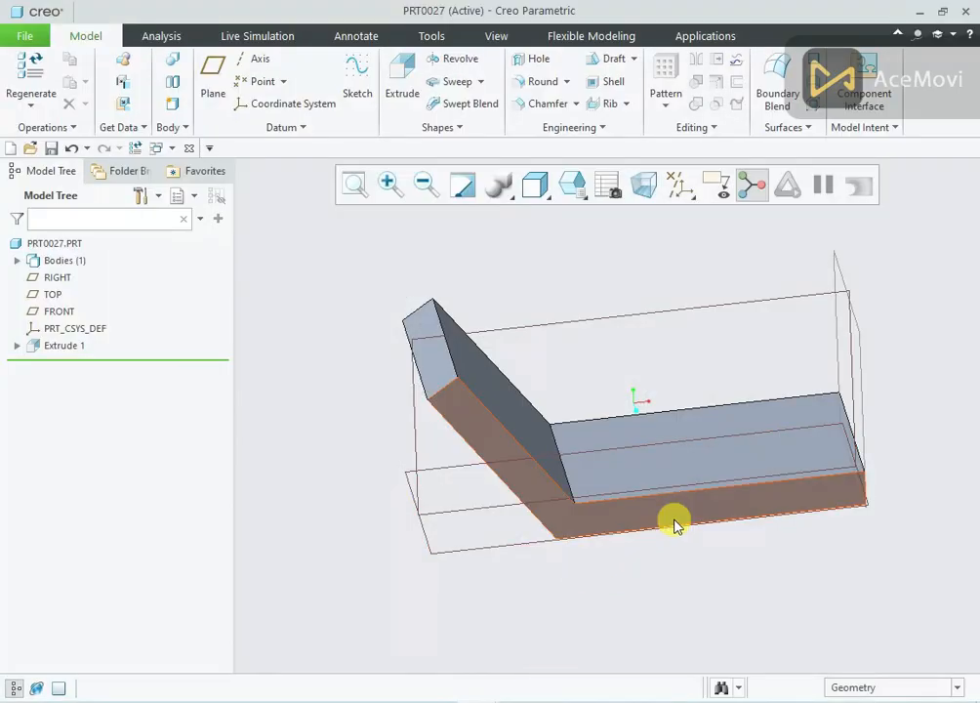
left_click(689, 499)
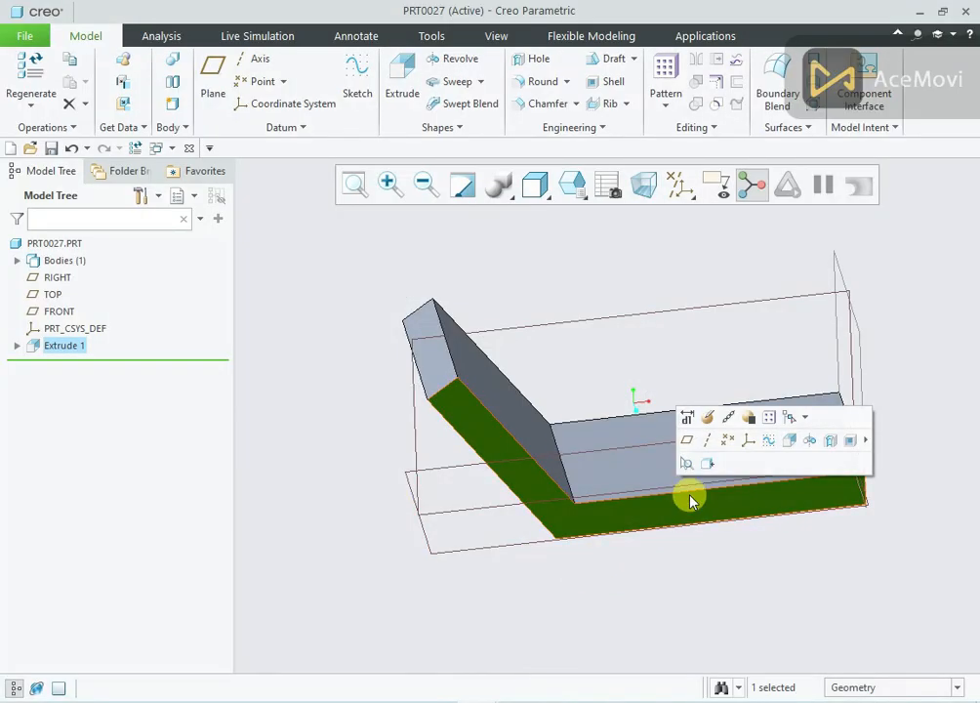
left_click(786, 441)
left_click(660, 183)
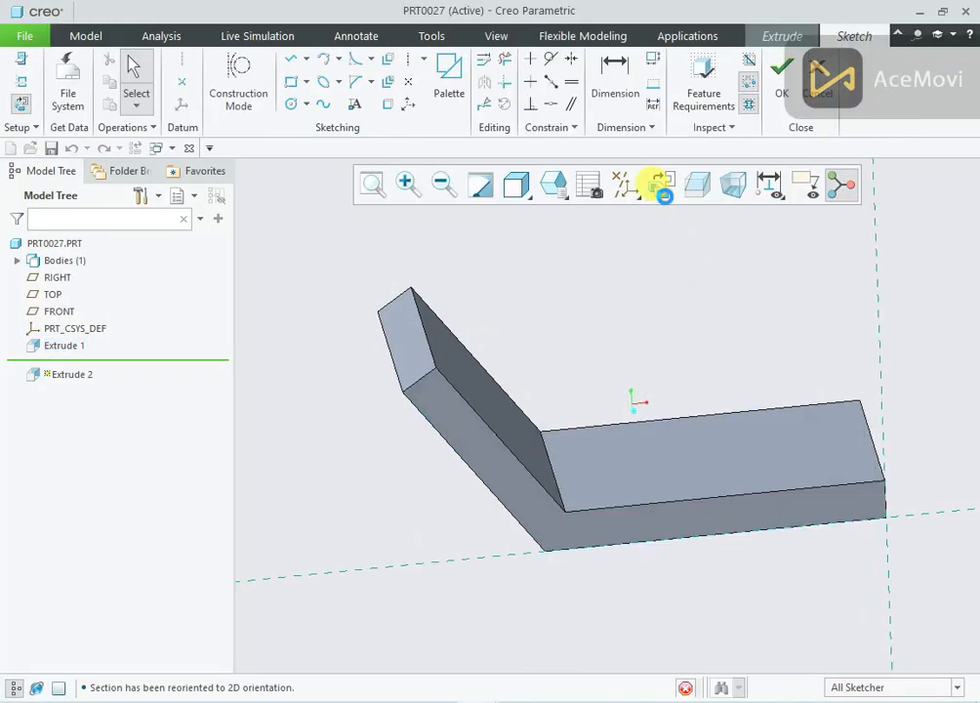
scroll(614, 502, "down", 2)
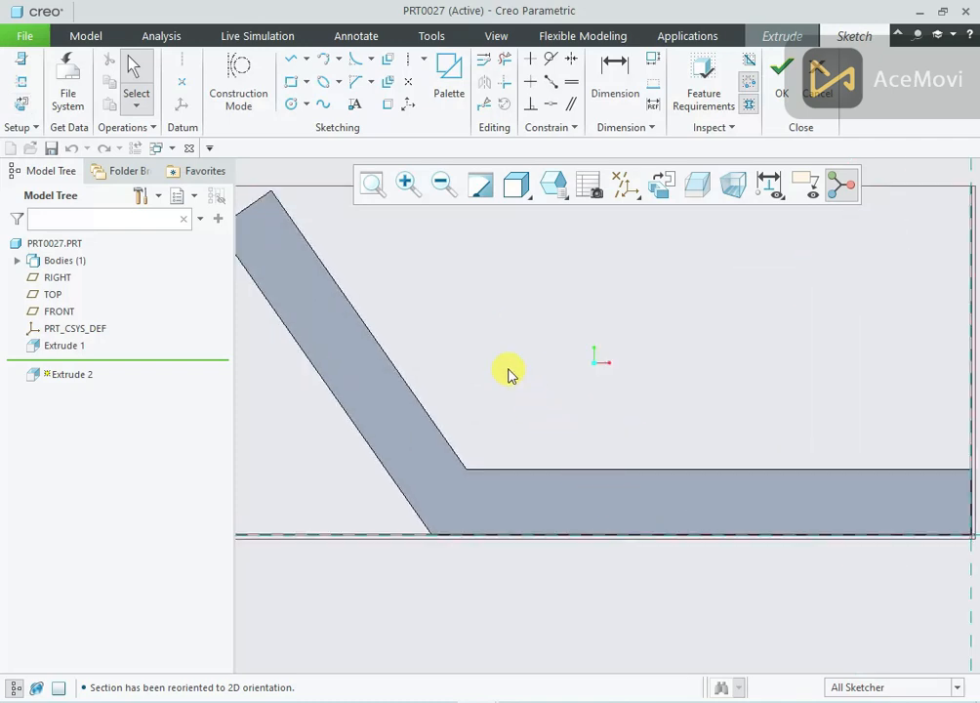
Sketch a rectangle for the slot, running down into the base from its upper edge near the bend
right_click(507, 374)
left_click(573, 409)
left_click(562, 471)
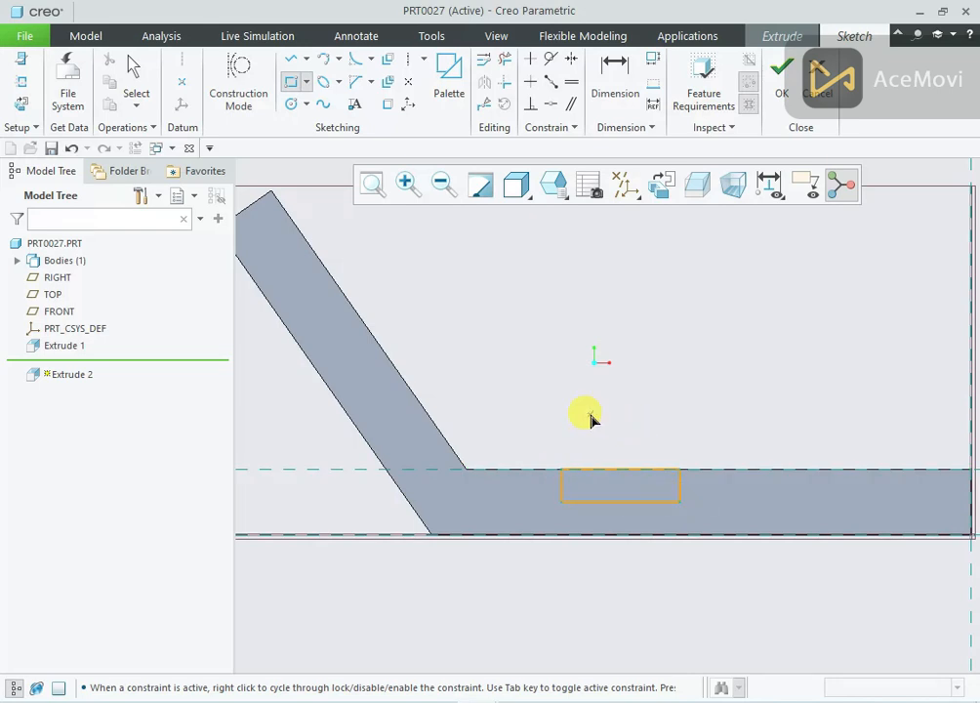
Finish the slot rectangle on the base's side face and set its width to 23 mm and depth to 6 mm
left_click(680, 502)
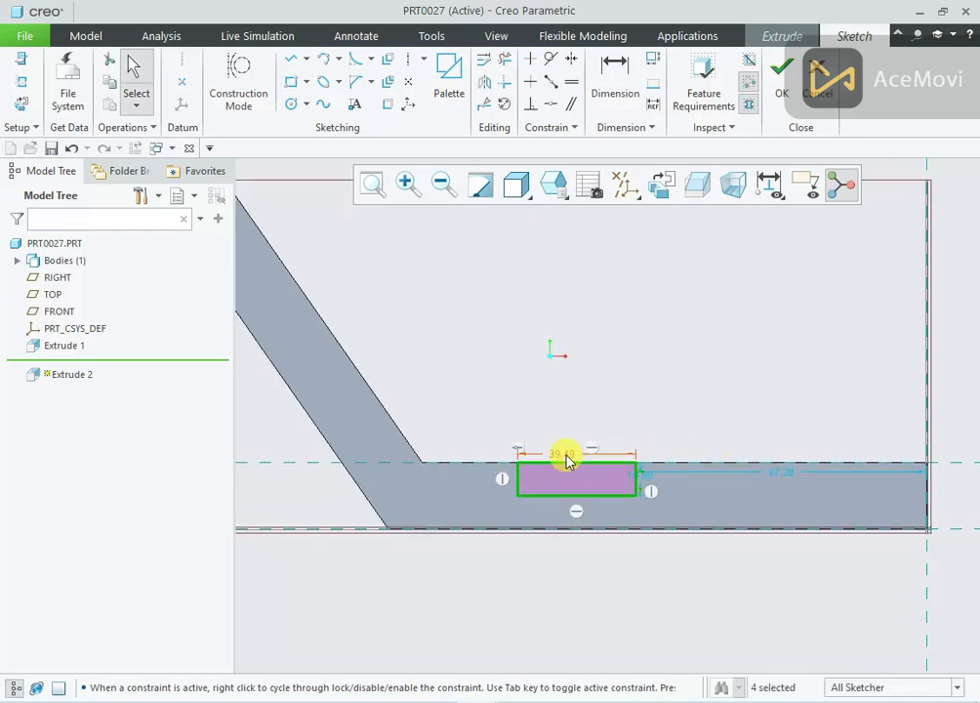
double_click(566, 455)
type("23")
key("Return")
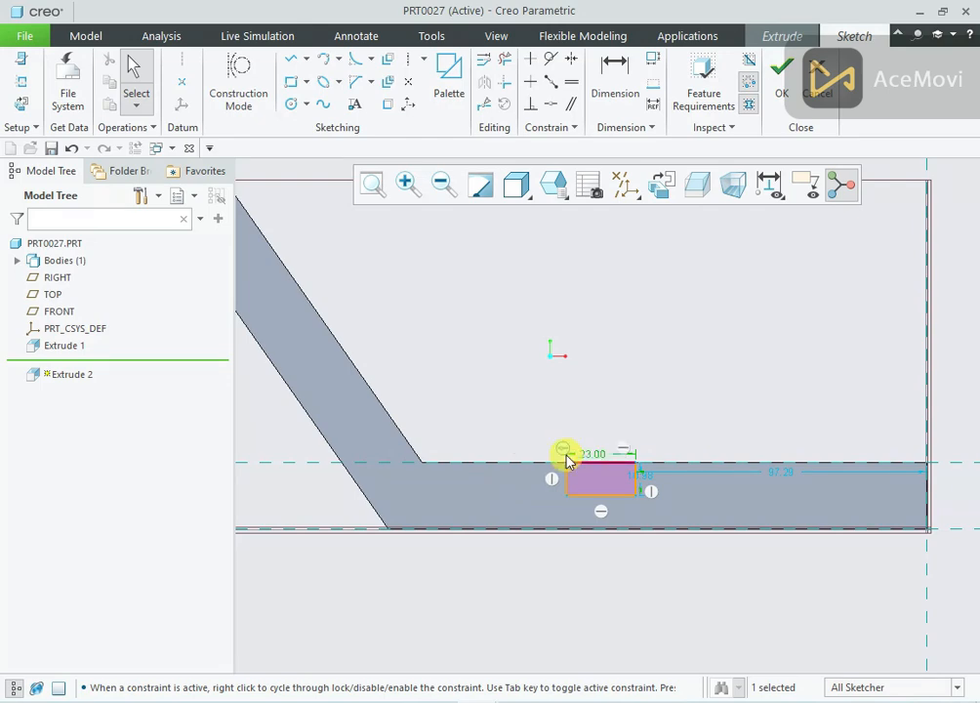
left_click_drag(642, 474, 482, 473)
double_click(481, 475)
type("6507")
key("Return")
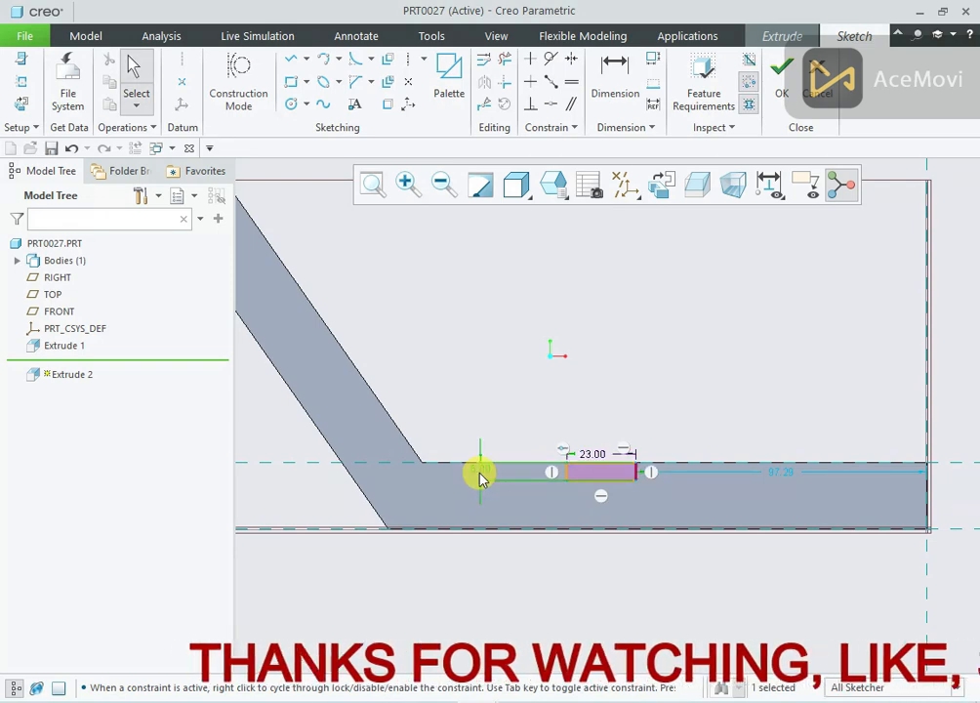
Move the slot's position dimension below the base and set the distance to the base's free end to 85+30 mm
left_click(778, 469)
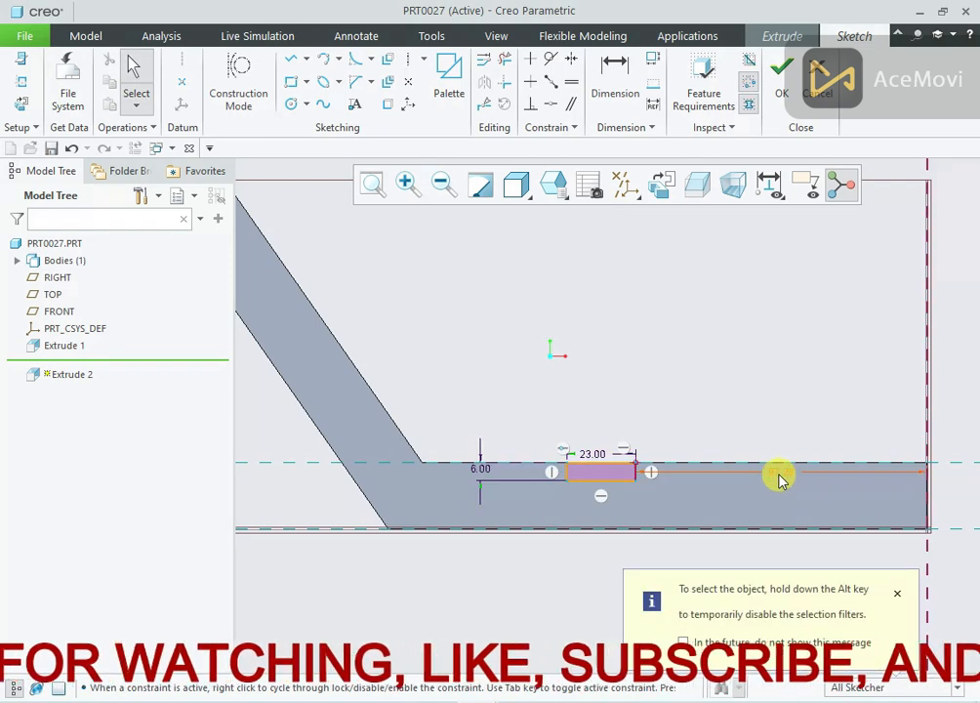
left_click_drag(774, 537, 774, 539)
left_click(896, 593)
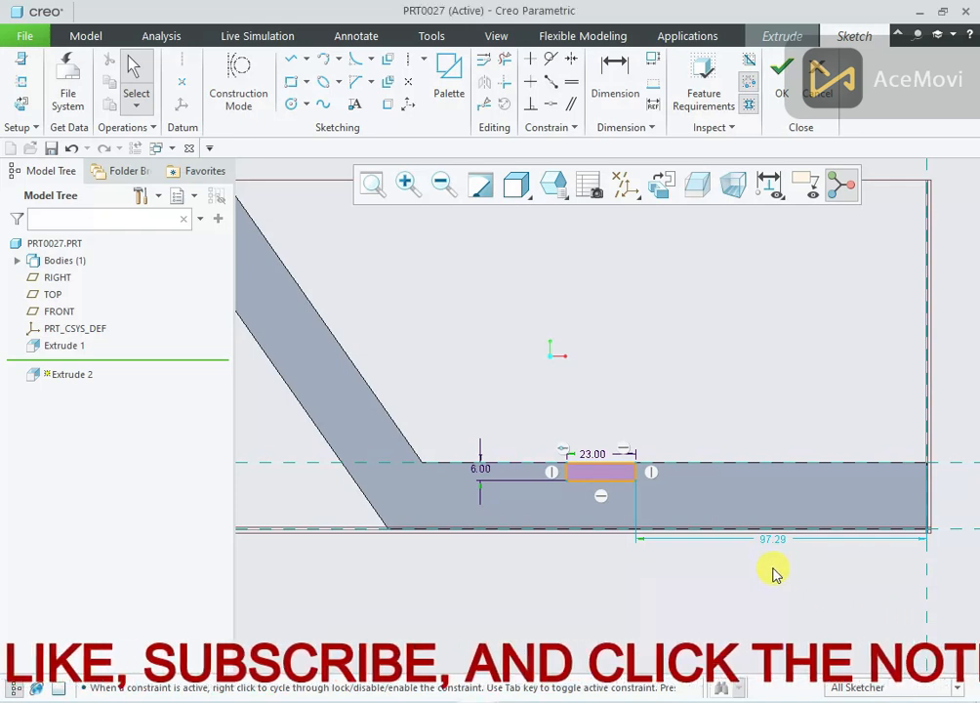
double_click(771, 542)
type("85")
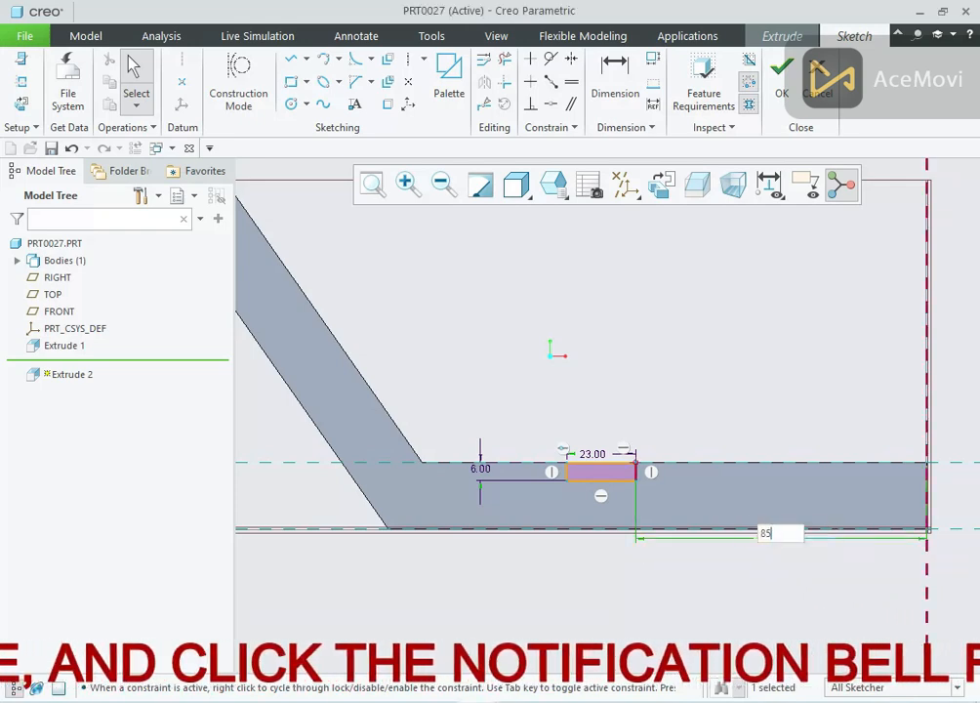
type("+30")
key("Return")
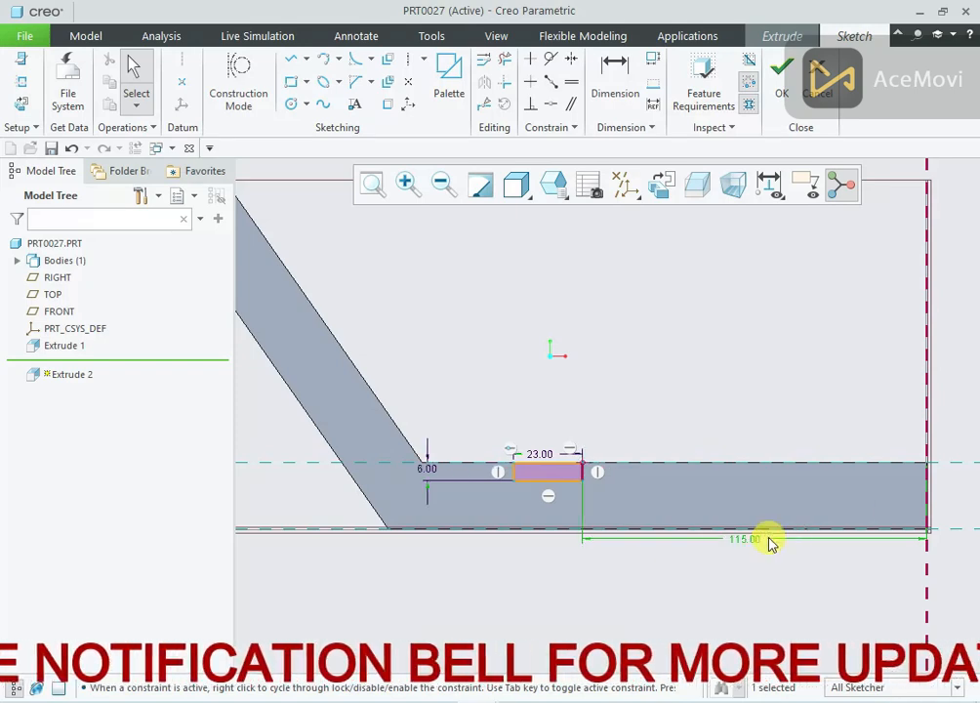
Finish the slot sketch and extrude it through all with material removed, flipping the direction into the bracket
key("ctrl+d")
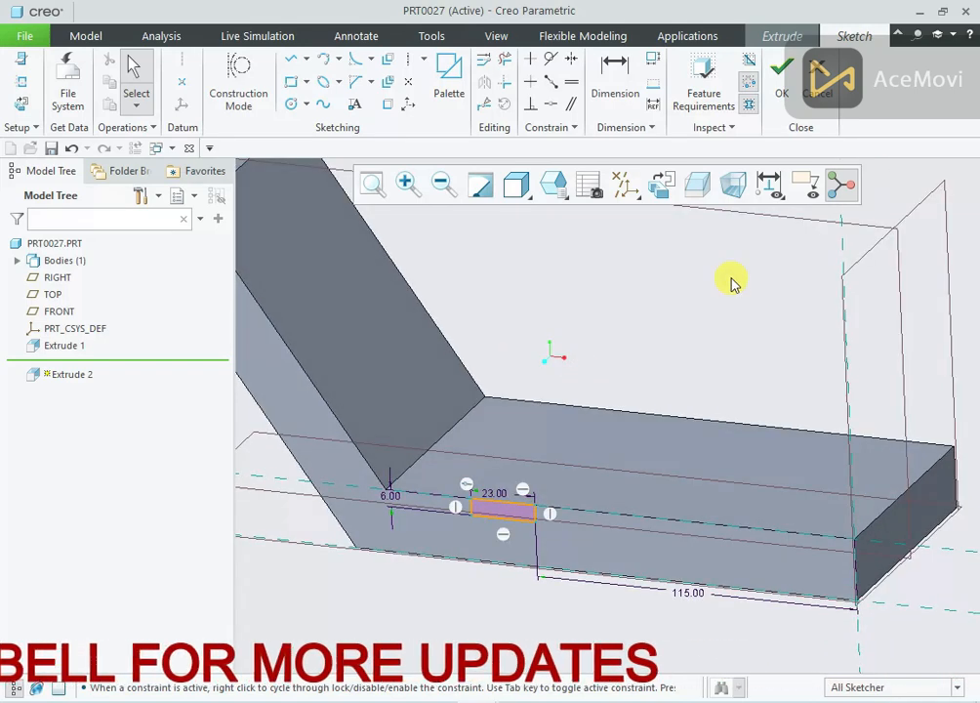
left_click(777, 92)
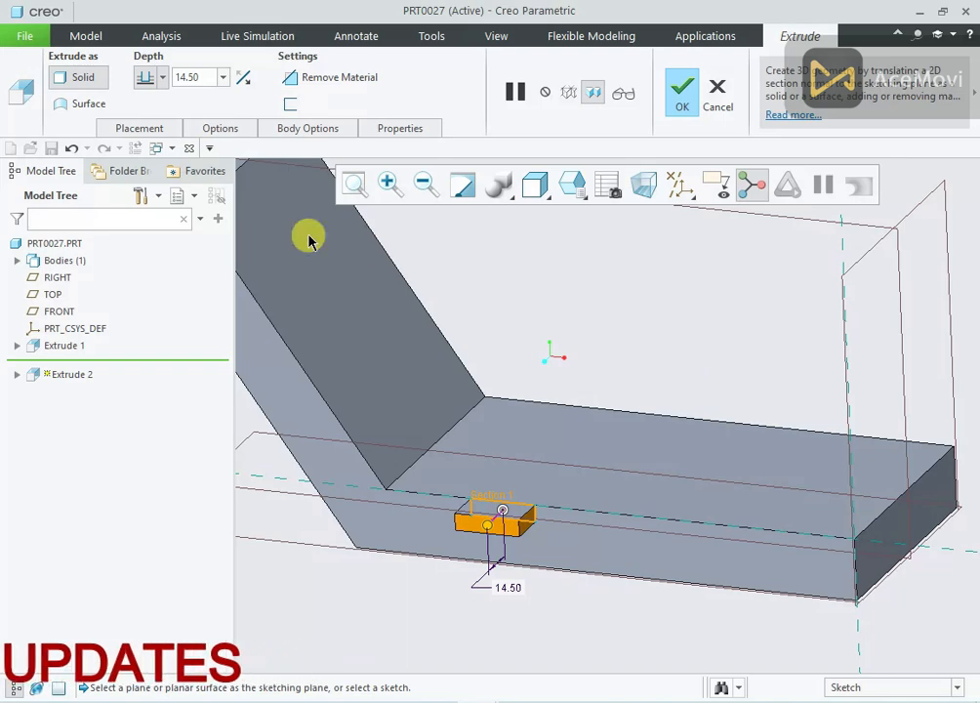
left_click(164, 77)
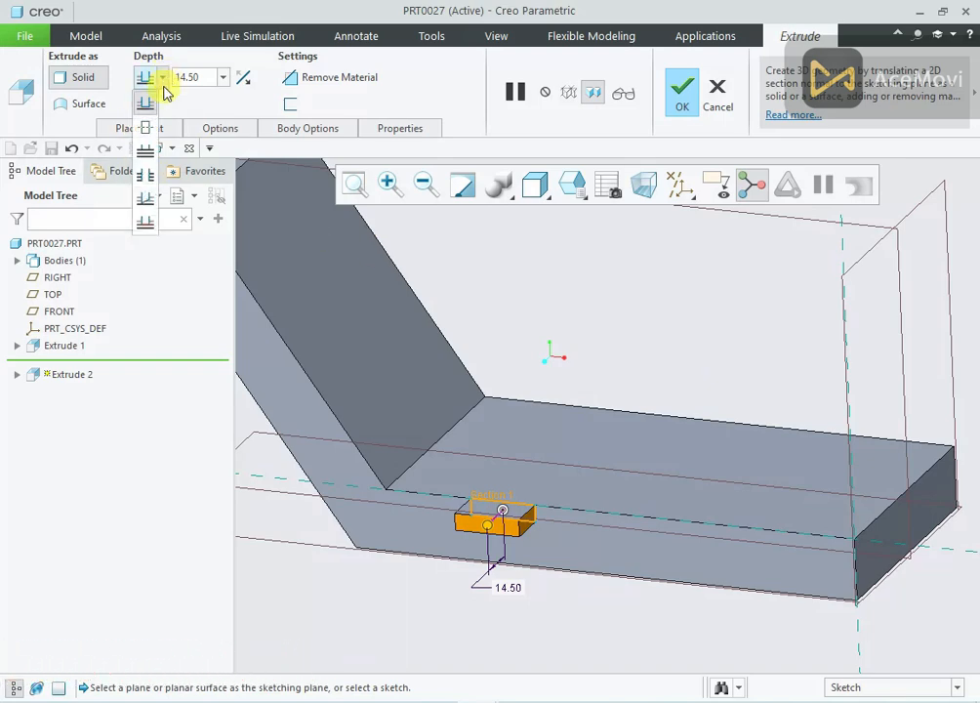
left_click(146, 151)
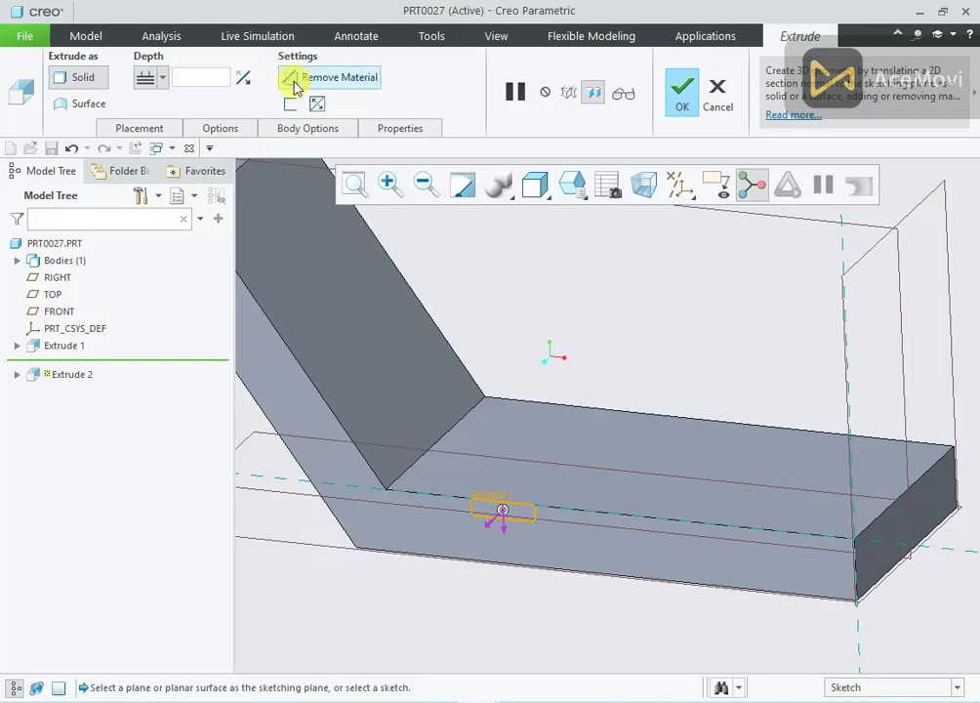
left_click(245, 83)
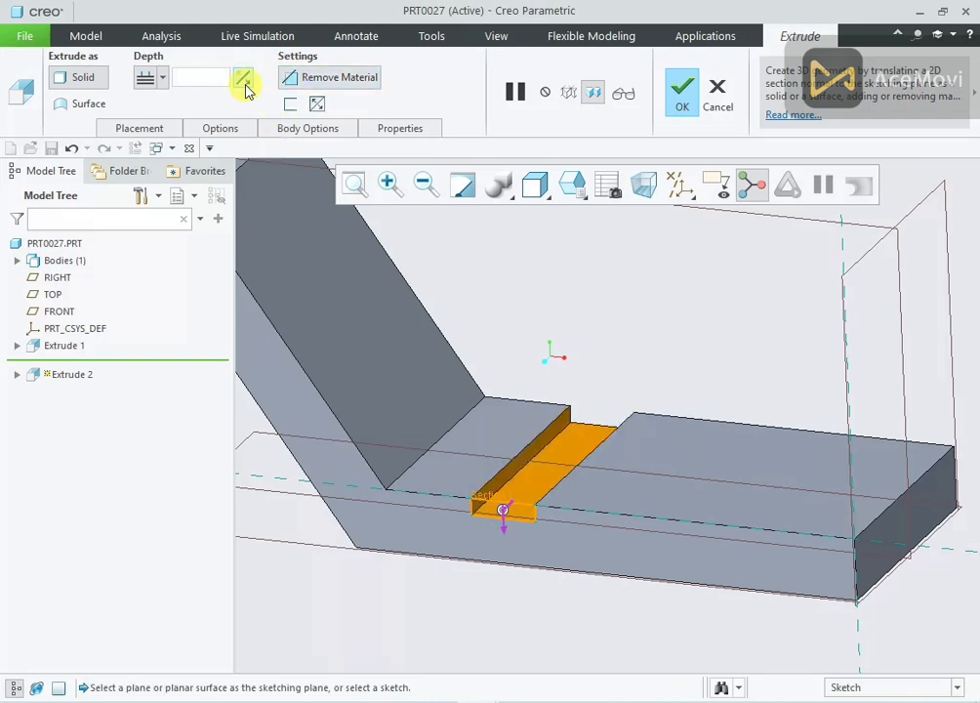
left_click(687, 111)
left_click(693, 337)
Turn off the display of the datum planes
scroll(689, 340, "up", 2)
scroll(639, 293, "down", 1)
scroll(671, 419, "up", 1)
scroll(582, 318, "down", 1)
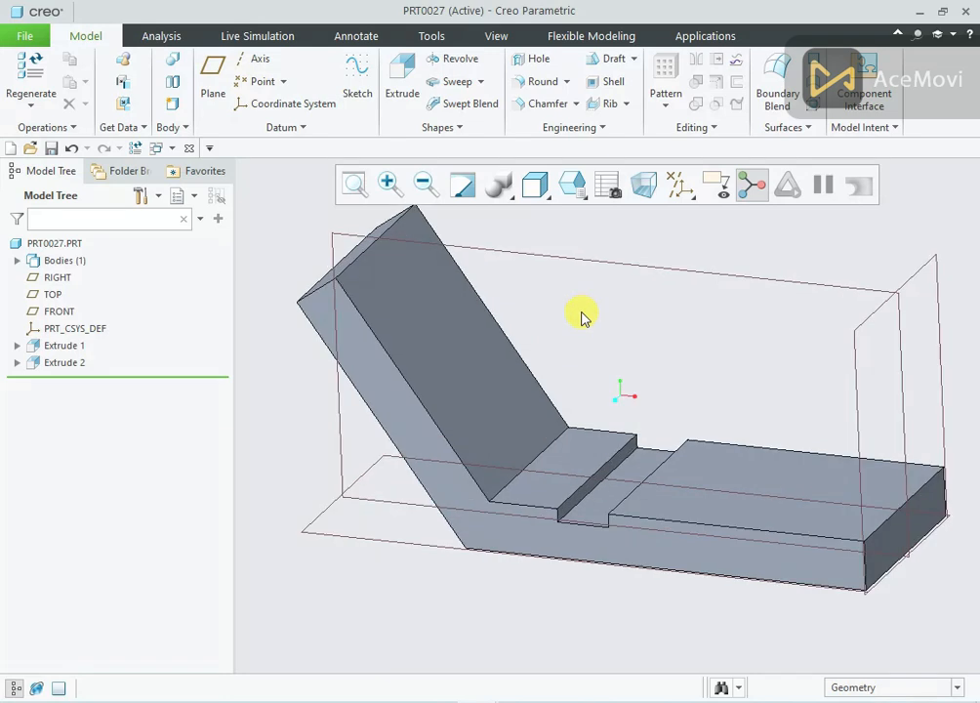
middle_click_drag(585, 335, 623, 334)
left_click(678, 200)
left_click(696, 289)
scroll(623, 331, "up", 2)
scroll(622, 297, "down", 2)
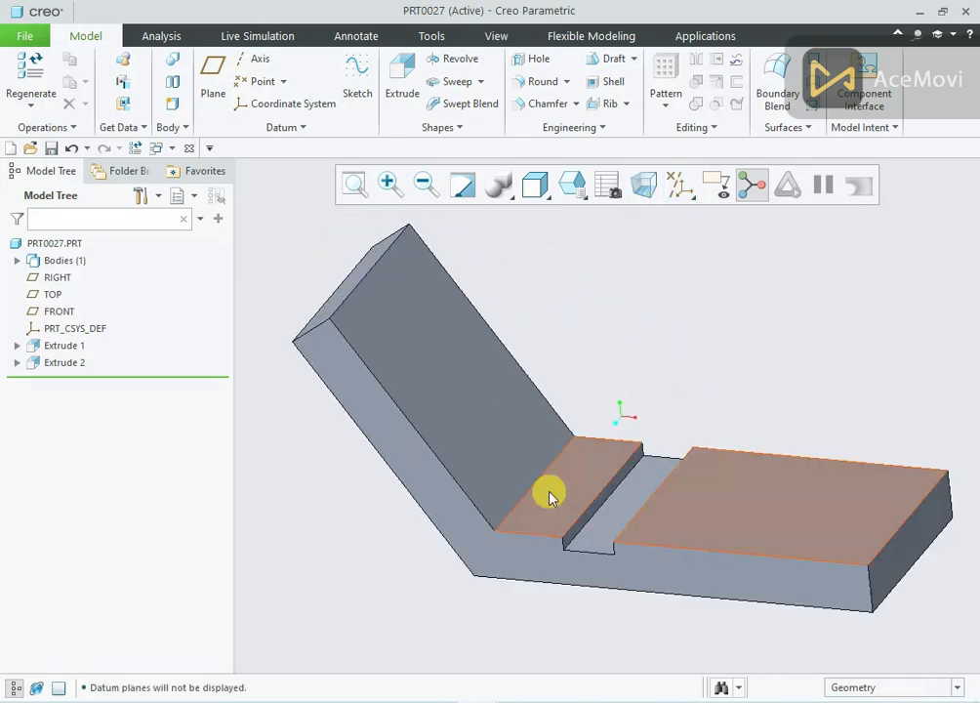
Check the rounded lug's dimensions in the Photos drawing, then start an Extrude sketch in Creo on the inclined arm's end face
left_click(519, 701)
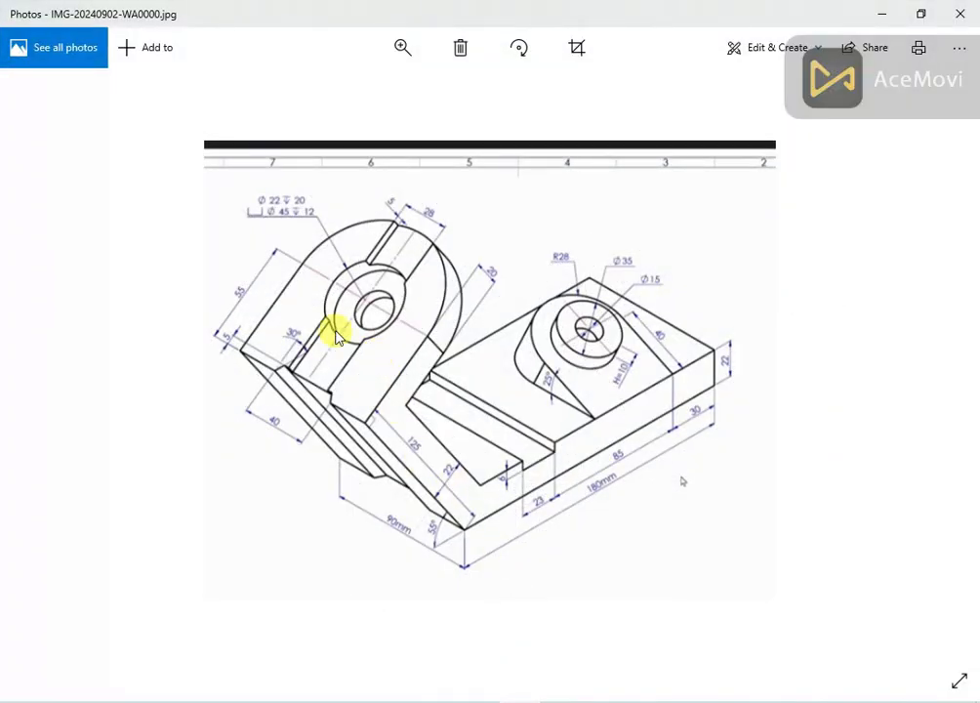
scroll(305, 298, "up", 3)
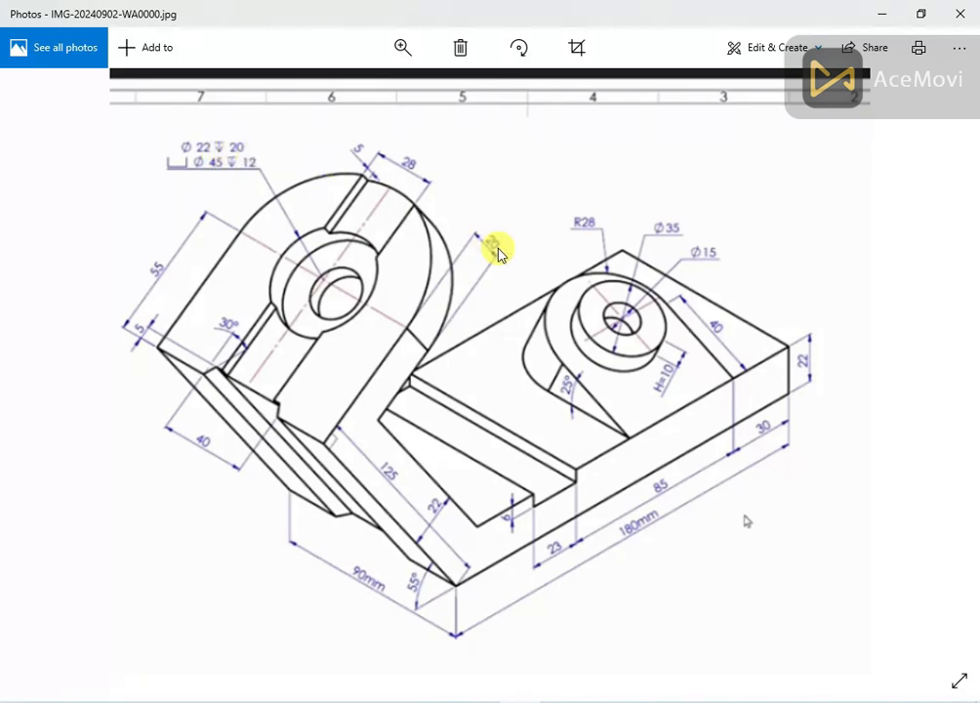
left_click(871, 17)
middle_click_drag(549, 287, 427, 284)
left_click(419, 278)
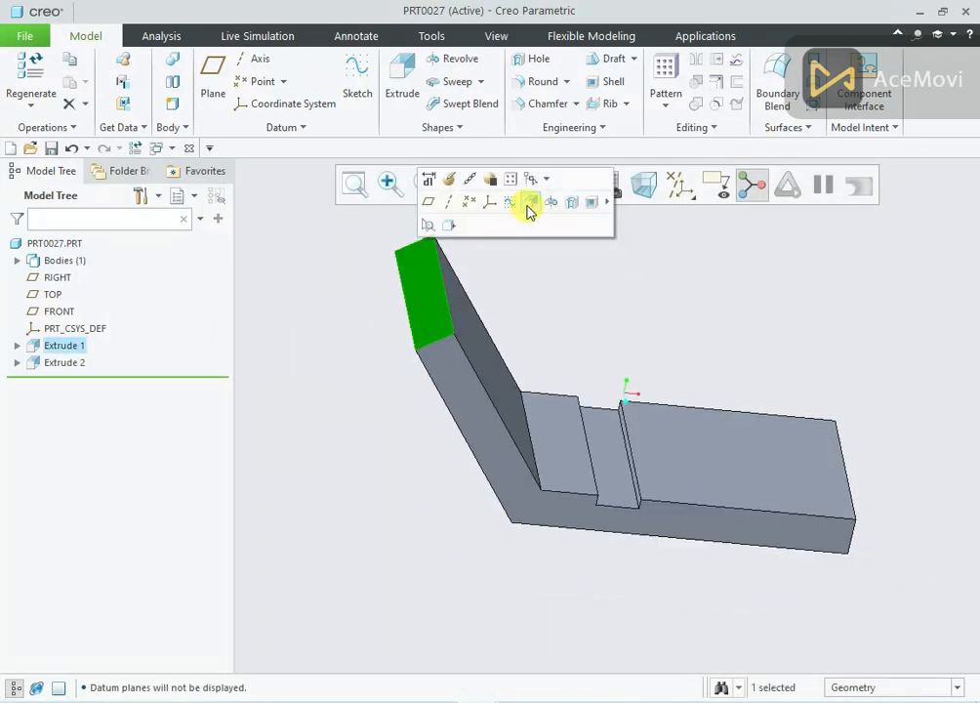
left_click(530, 202)
left_click(651, 192)
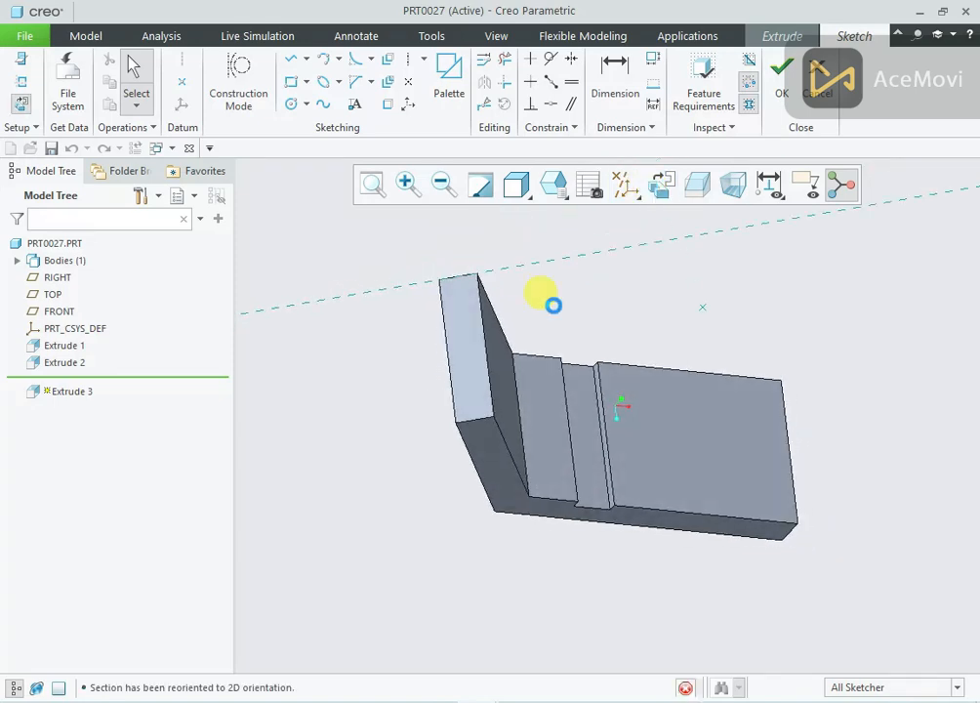
Add the end face's outer long edge and its remaining short side edge as sketch references
right_click(327, 379)
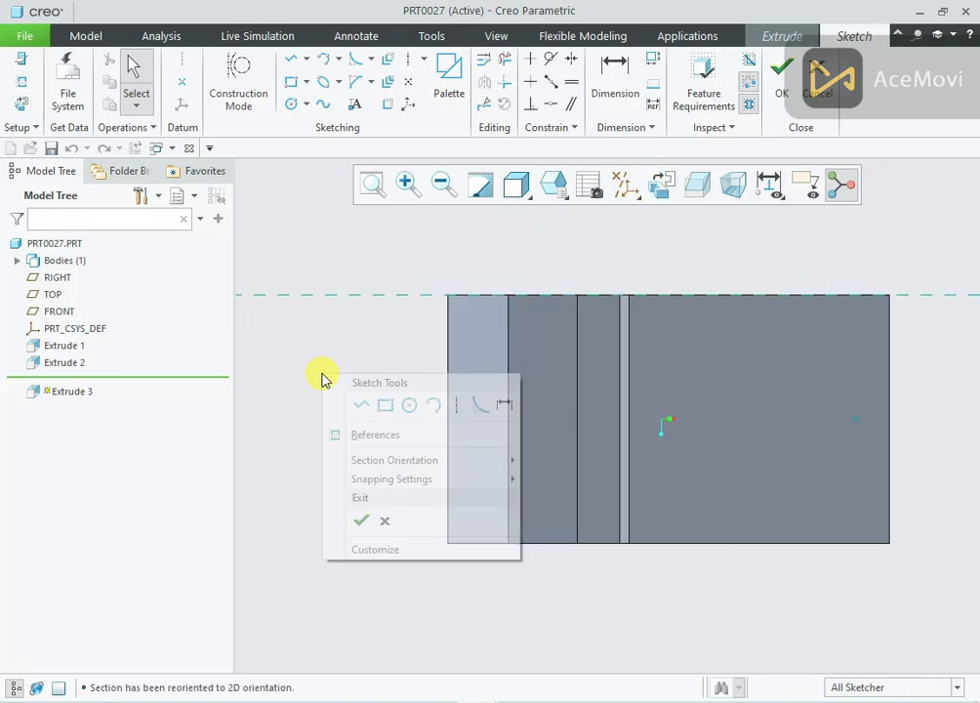
left_click(410, 431)
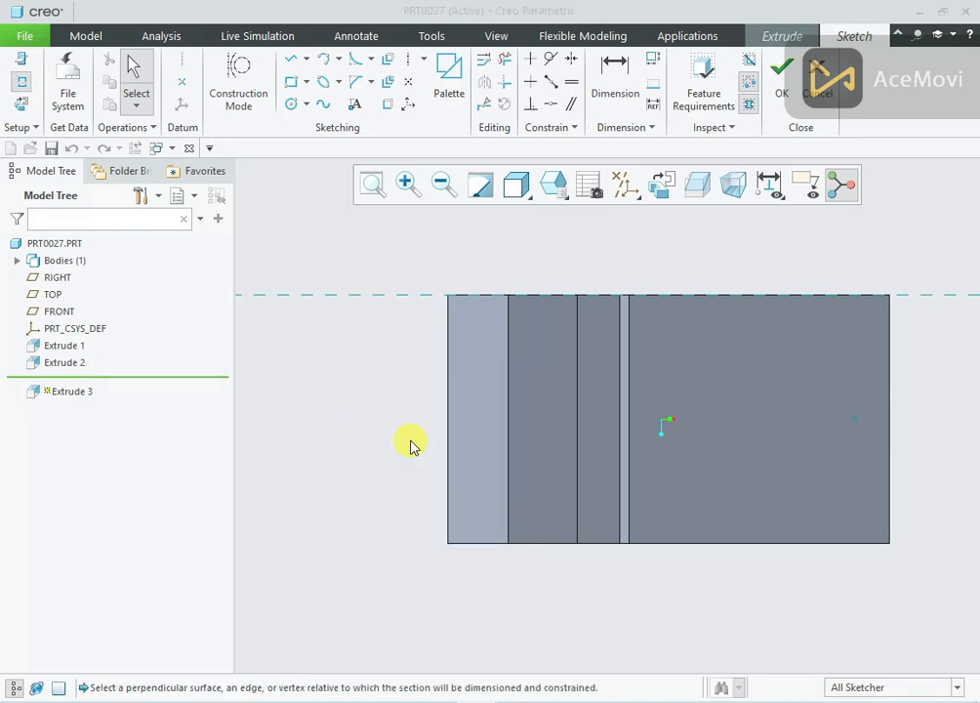
left_click(445, 405)
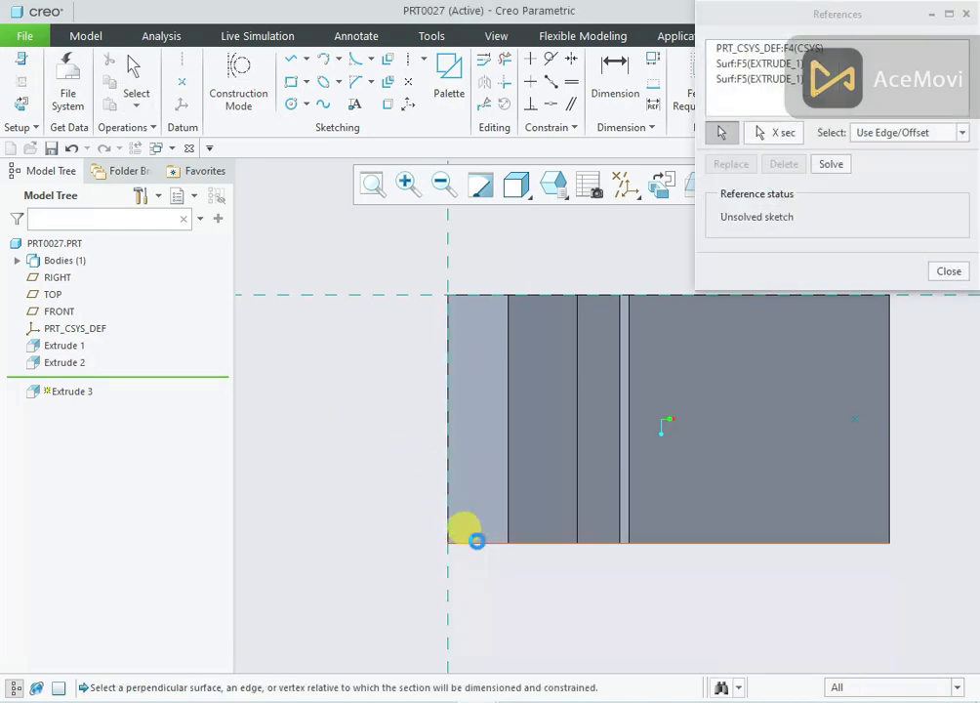
left_click(465, 540)
left_click(946, 273)
Draw a horizontal centerline through the midpoint of the end face's outer edge
right_click(544, 257)
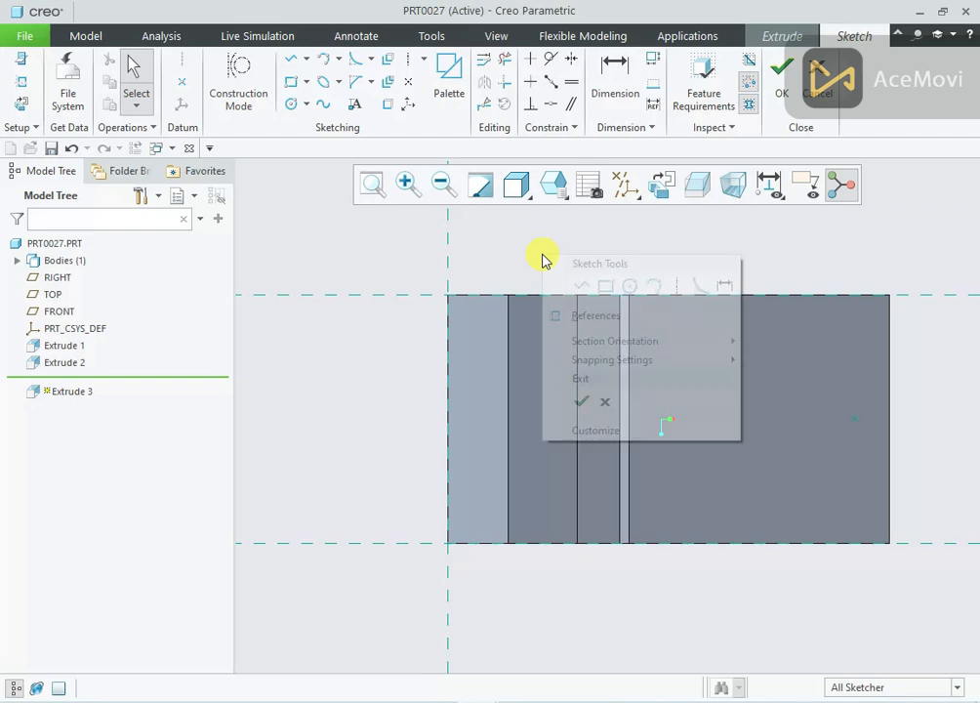
left_click(673, 286)
left_click(447, 413)
left_click(503, 419)
middle_click(515, 254)
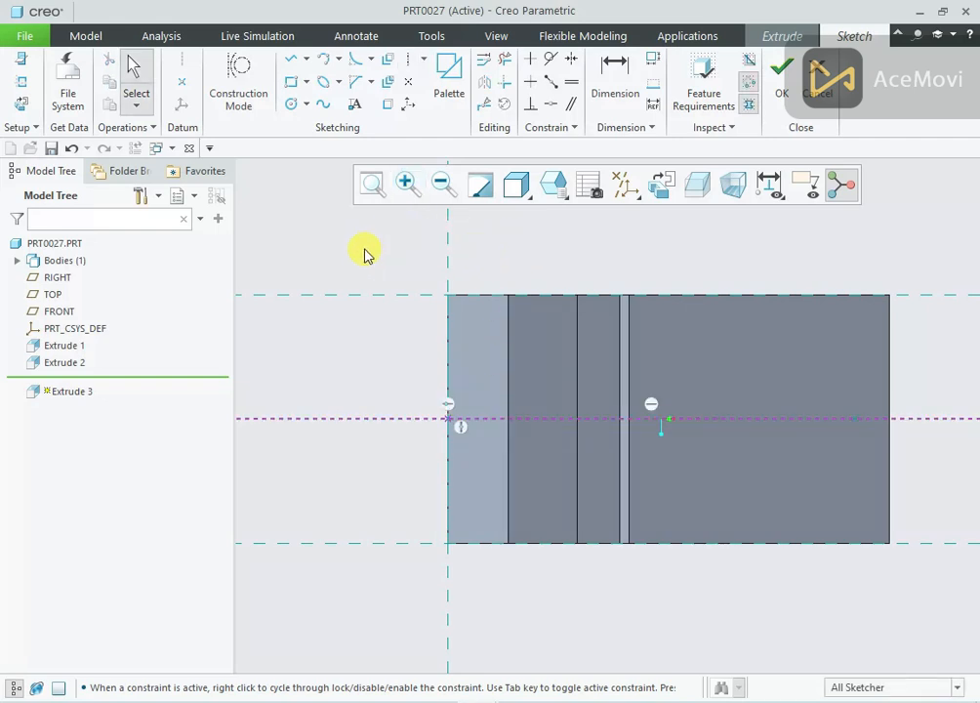
Draw a semicircular arc between the two side references, centred on the centerline and bulging over the base
left_click(325, 63)
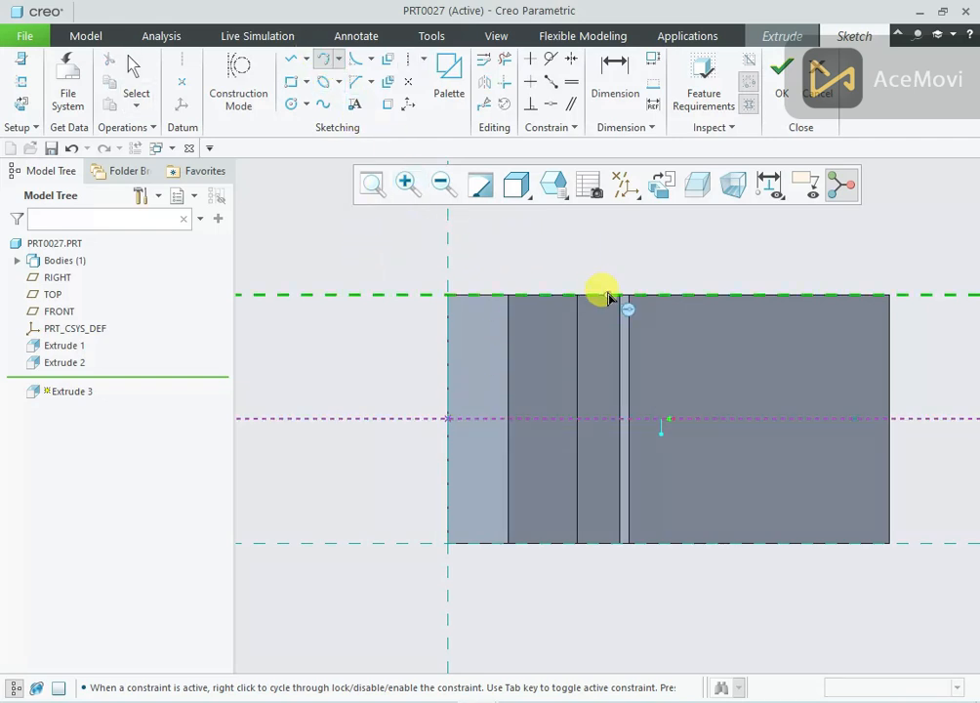
left_click(606, 542)
left_click(735, 419)
middle_click(652, 258)
Close the lug profile with three lines running from the arc's ends along the side references and the outer edge
right_click(649, 258)
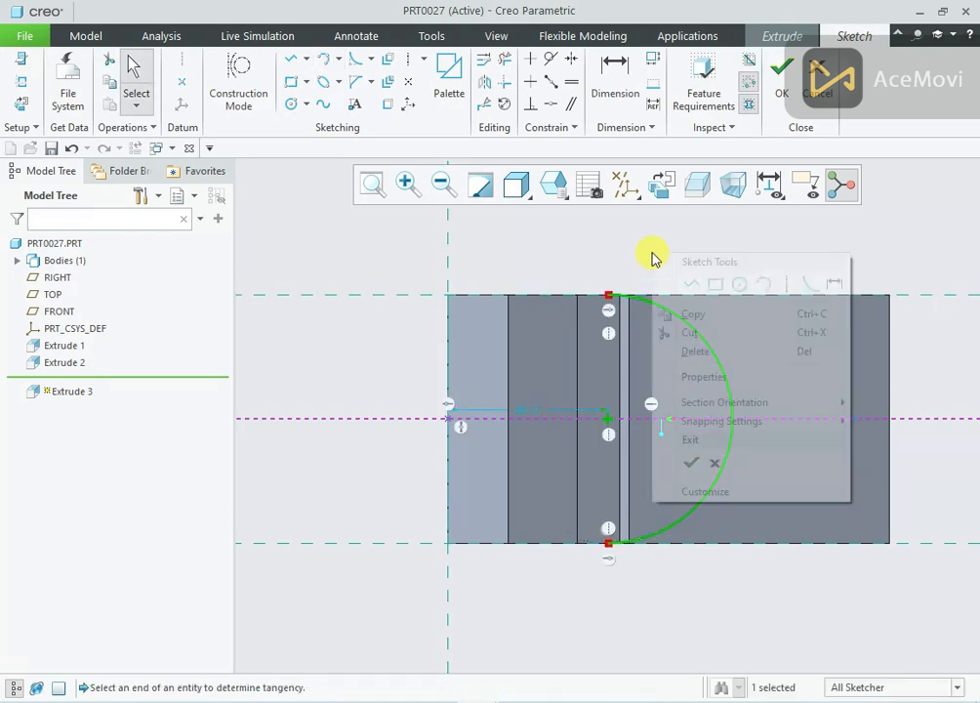
left_click(691, 285)
left_click(625, 294)
left_click(448, 293)
left_click(448, 543)
left_click(597, 543)
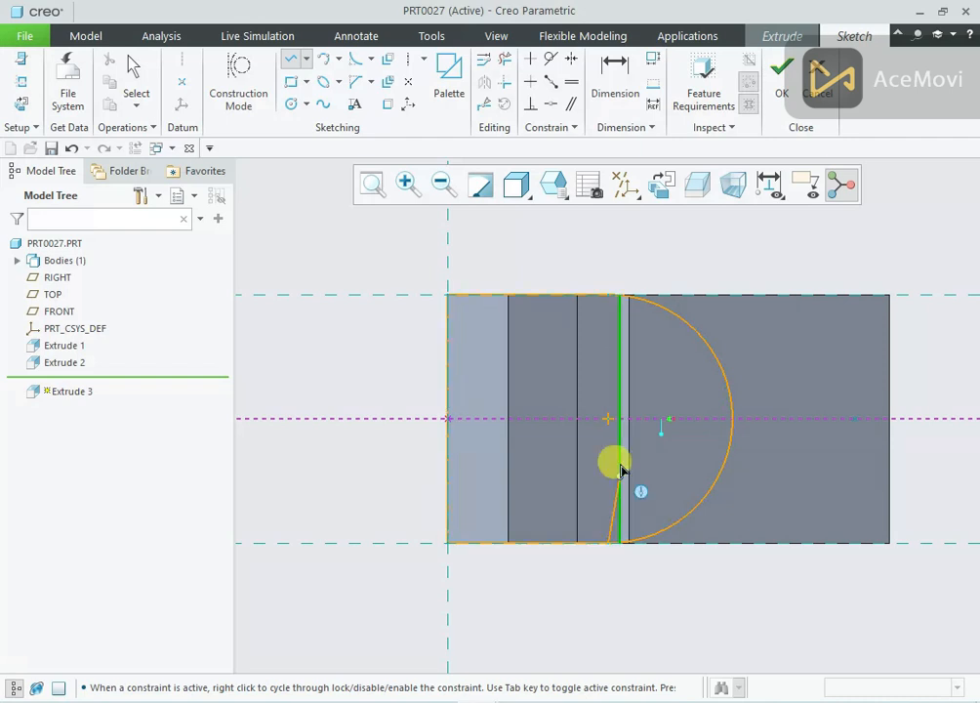
middle_click(621, 248)
Move the arc centre's distance dimension outside the profile and set it to 55 mm from the outer edge
scroll(621, 248, "down", 1)
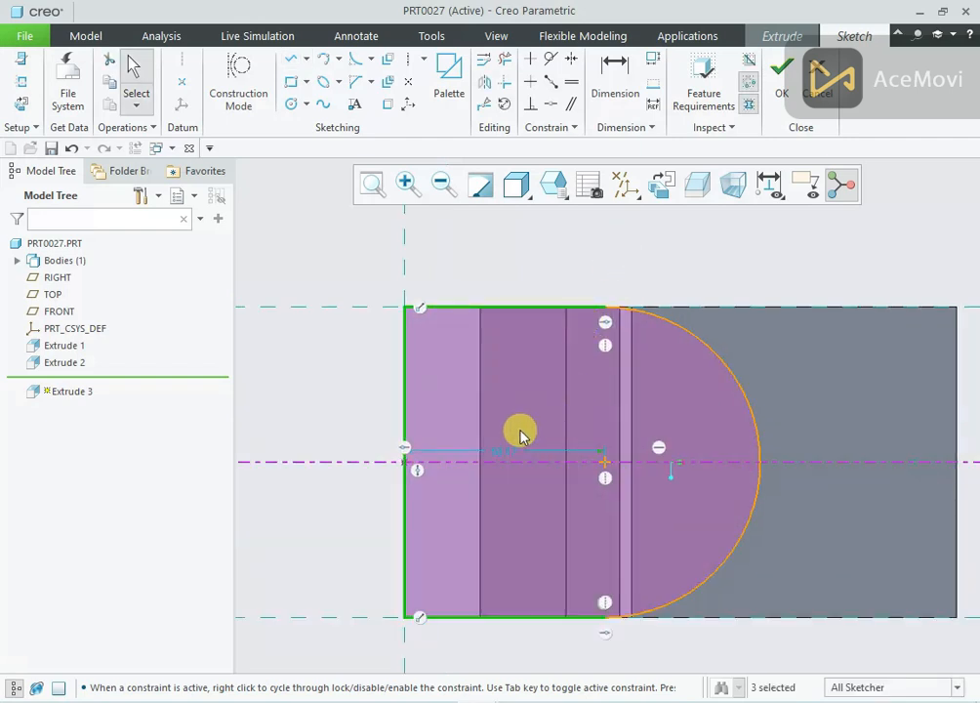
left_click_drag(508, 454, 511, 266)
double_click(512, 261)
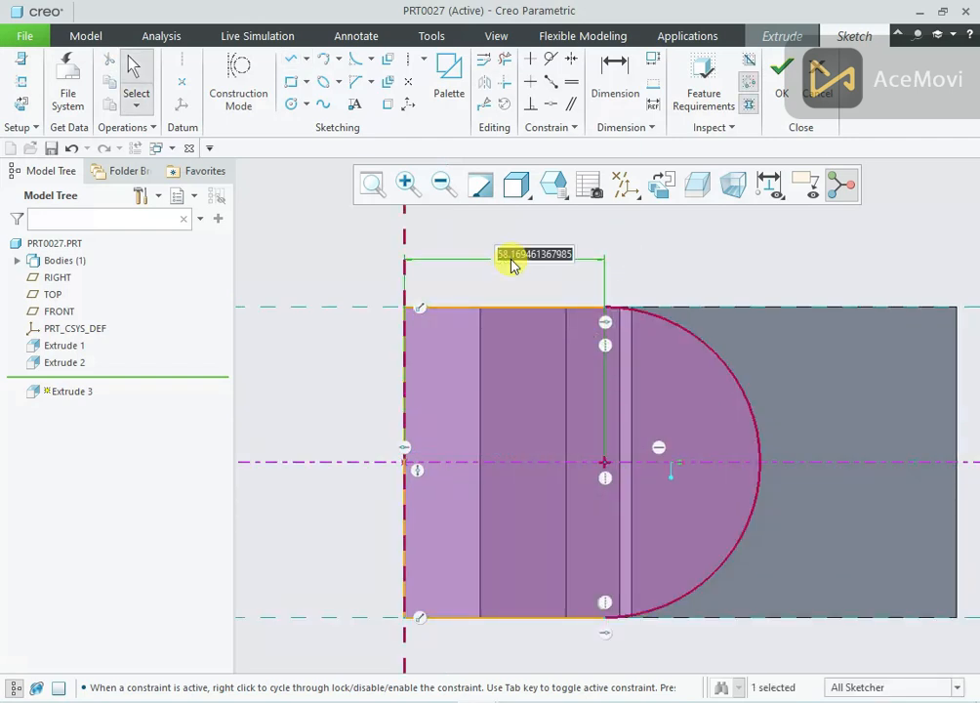
type("55")
key("Return")
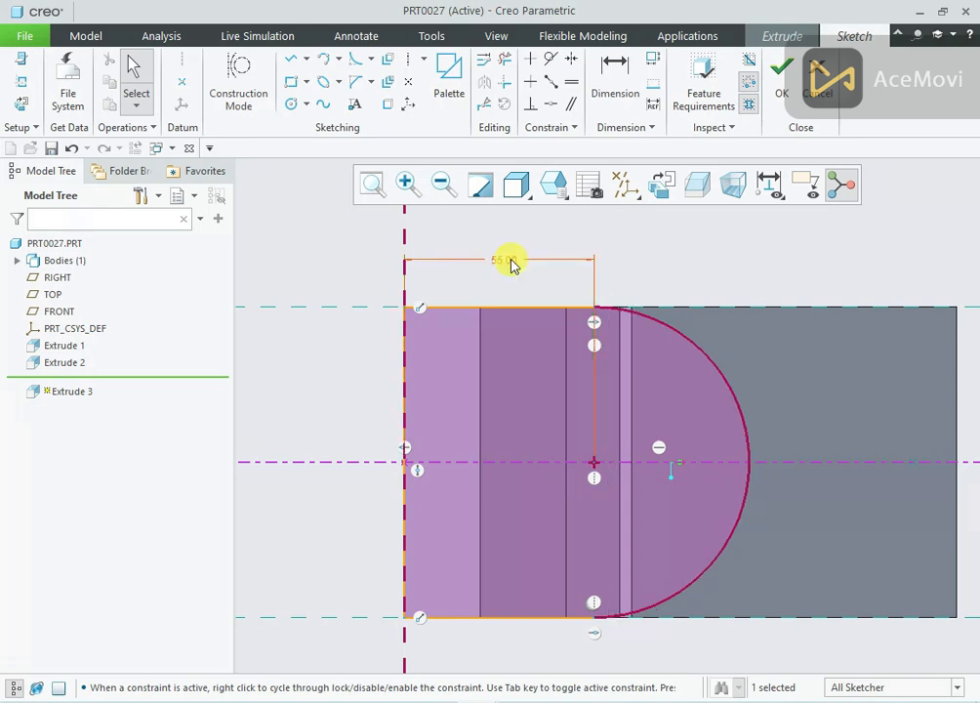
Draw a circle concentric with the lug's arc and set its diameter to 22 mm
right_click(635, 224)
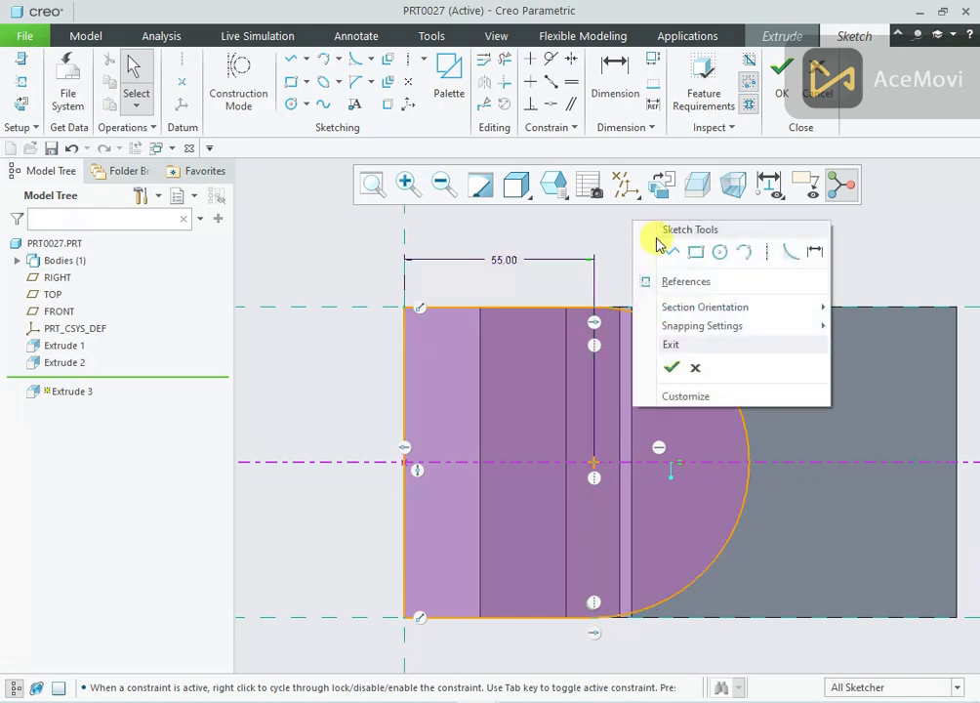
left_click(718, 253)
left_click(593, 462)
left_click(604, 423)
middle_click(604, 329)
double_click(522, 418)
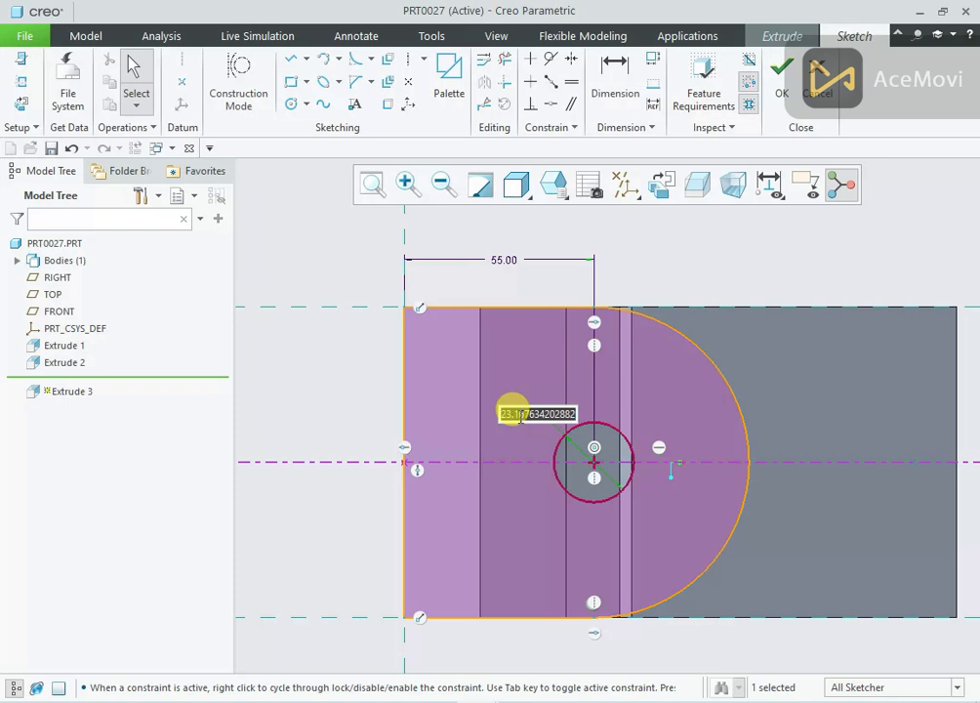
key("Return")
Finish the lug sketch and extrude it 20 mm as a solid, with the direction flipped into the arm
mouse_move(422, 384)
middle_mouse_down()
mouse_move(573, 437)
mouse_move(564, 370)
mouse_move(590, 505)
mouse_move(557, 407)
mouse_move(619, 407)
mouse_move(581, 400)
mouse_move(642, 336)
middle_mouse_up()
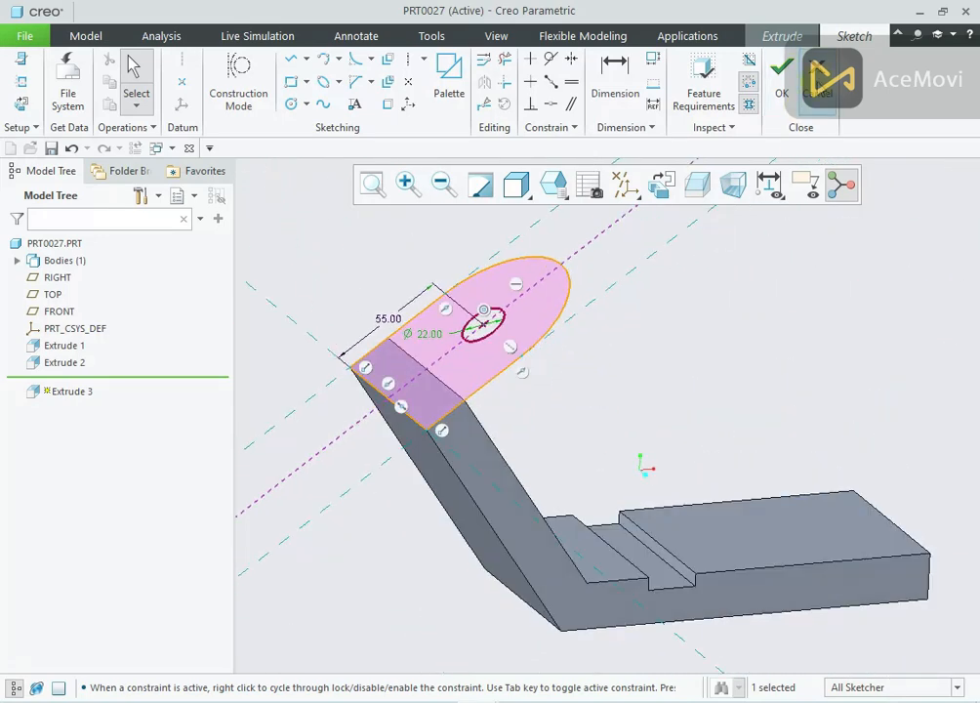
left_click(781, 78)
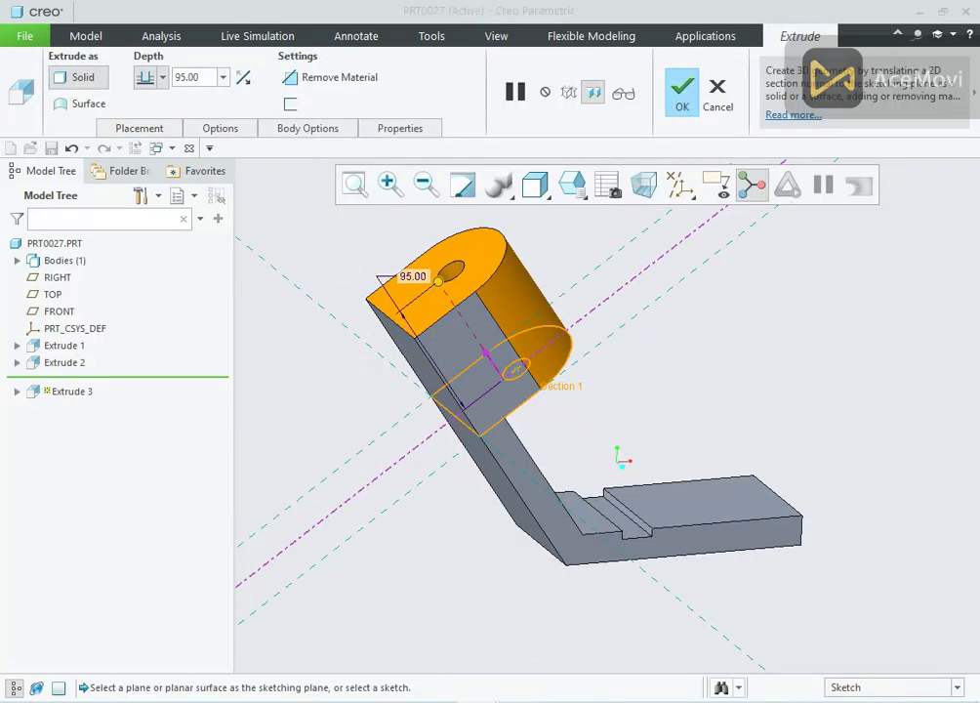
left_click(519, 700)
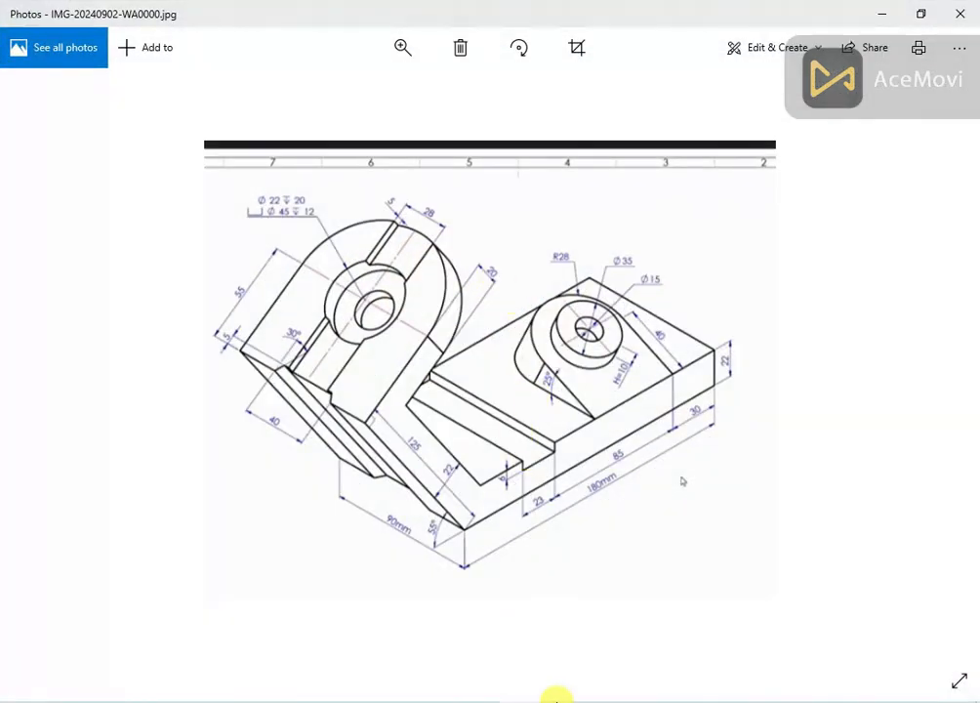
left_click(556, 698)
left_click(162, 77)
left_click(162, 78)
type("20")
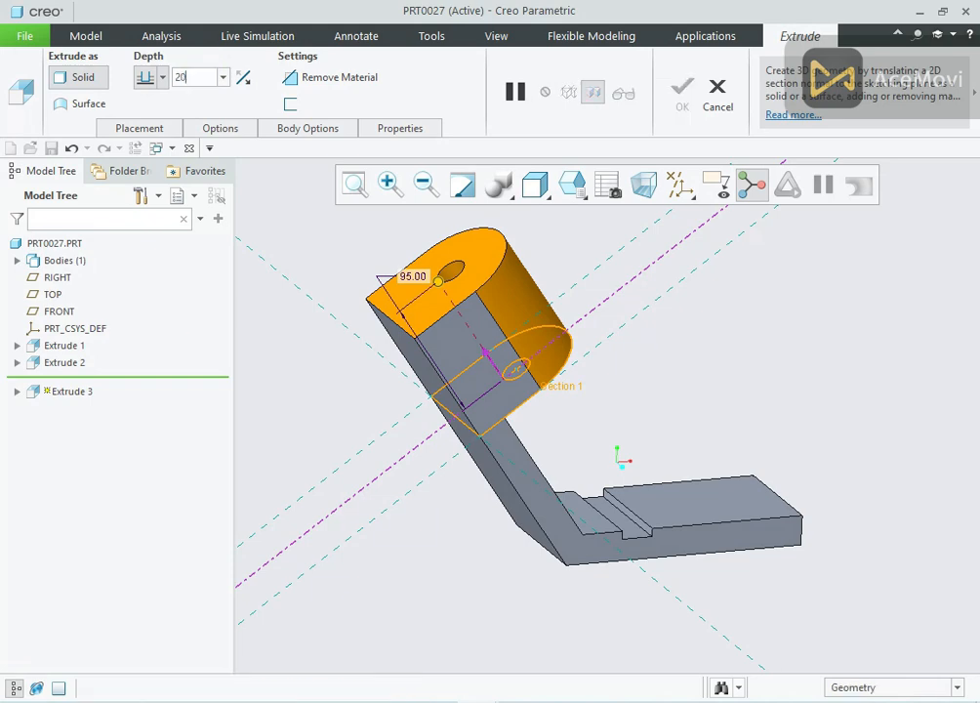
key("Return")
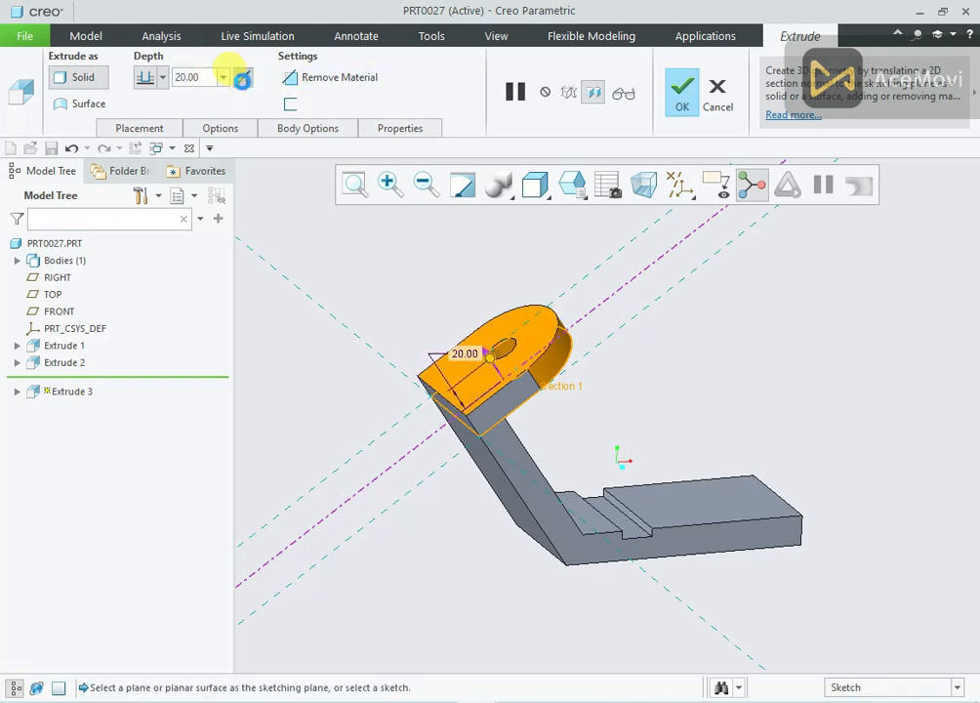
left_click(242, 78)
left_click(687, 92)
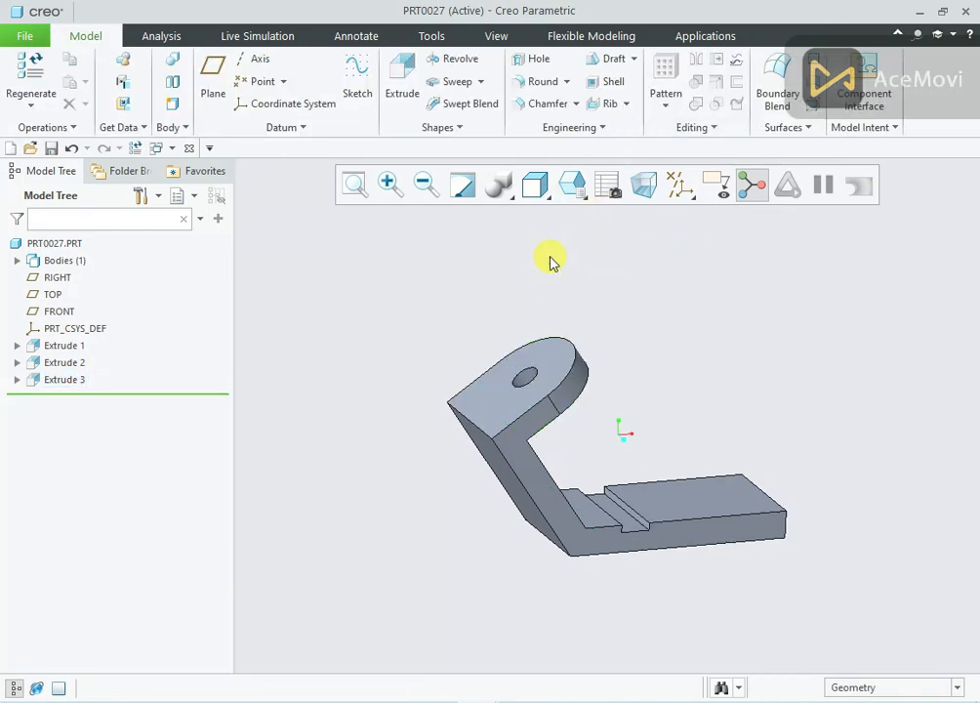
Check the groove's dimensions in the reference drawing and start an extrude sketch on the lug's flat top face, viewed square-on
scroll(588, 429, "down", 3)
middle_click_drag(588, 428, 632, 458)
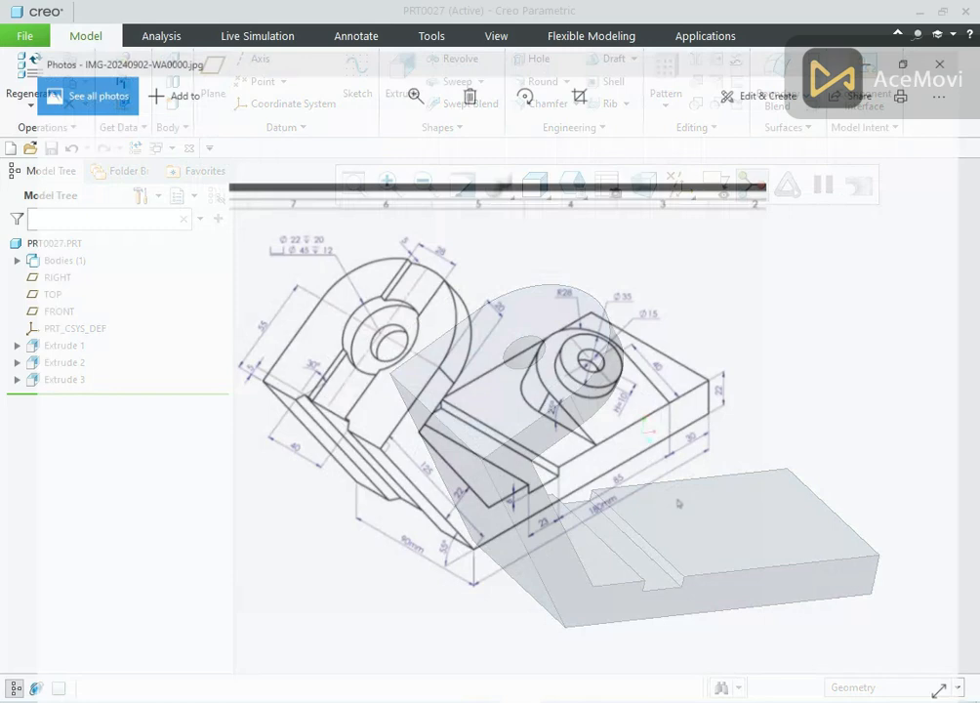
scroll(368, 253, "up", 3)
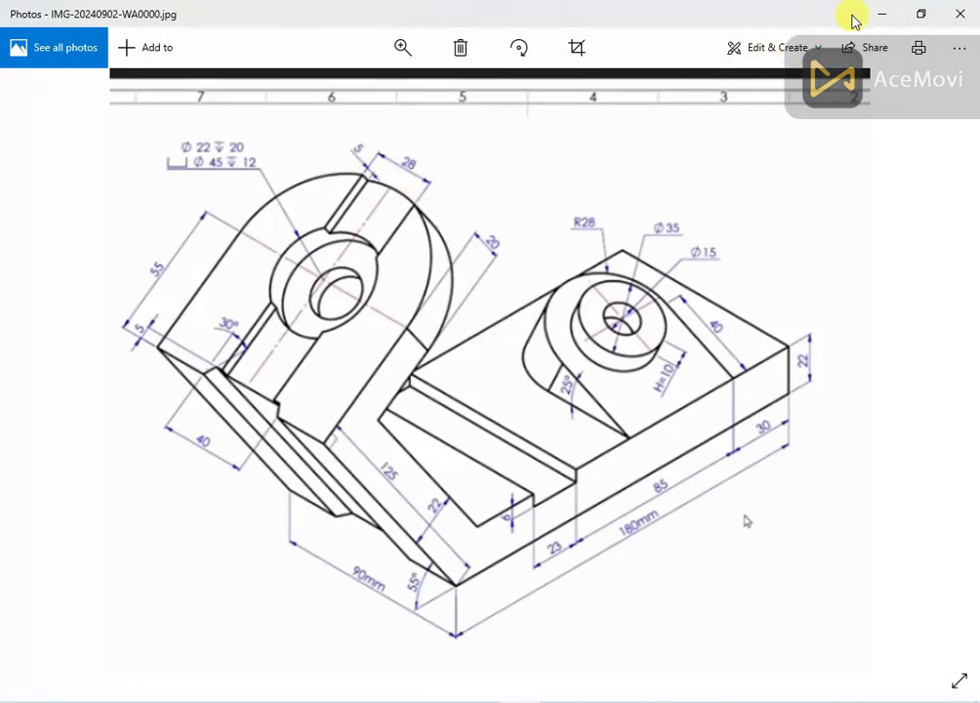
left_click(878, 14)
left_click(557, 311)
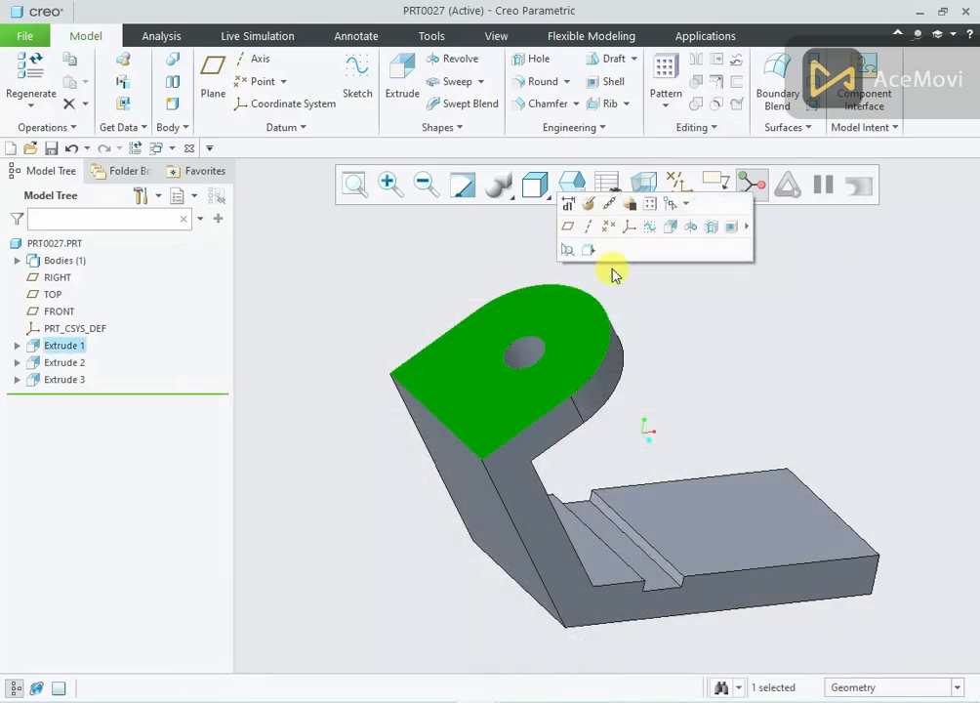
left_click(667, 228)
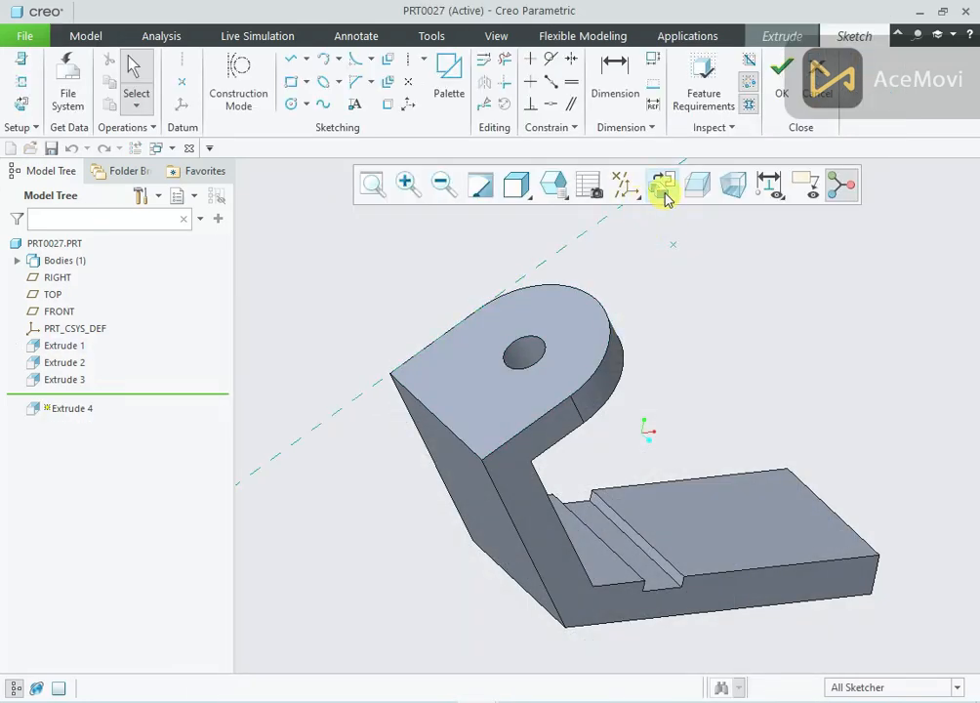
left_click(663, 187)
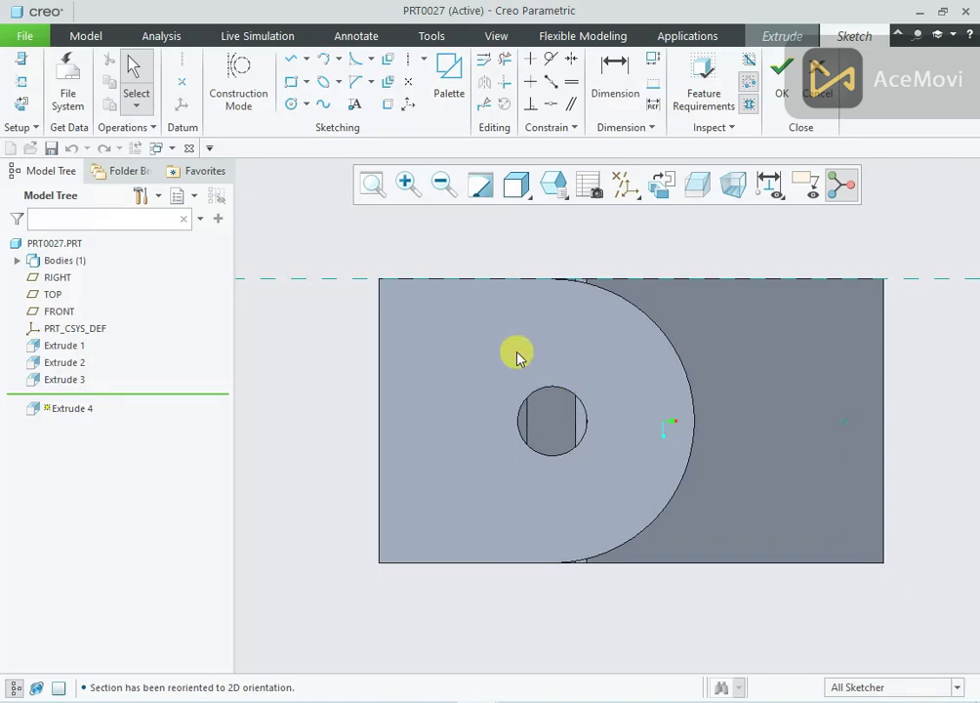
Add the lug's rounded edge, its straight outer edge and its remaining side edge as sketch references
right_click(488, 239)
left_click(546, 295)
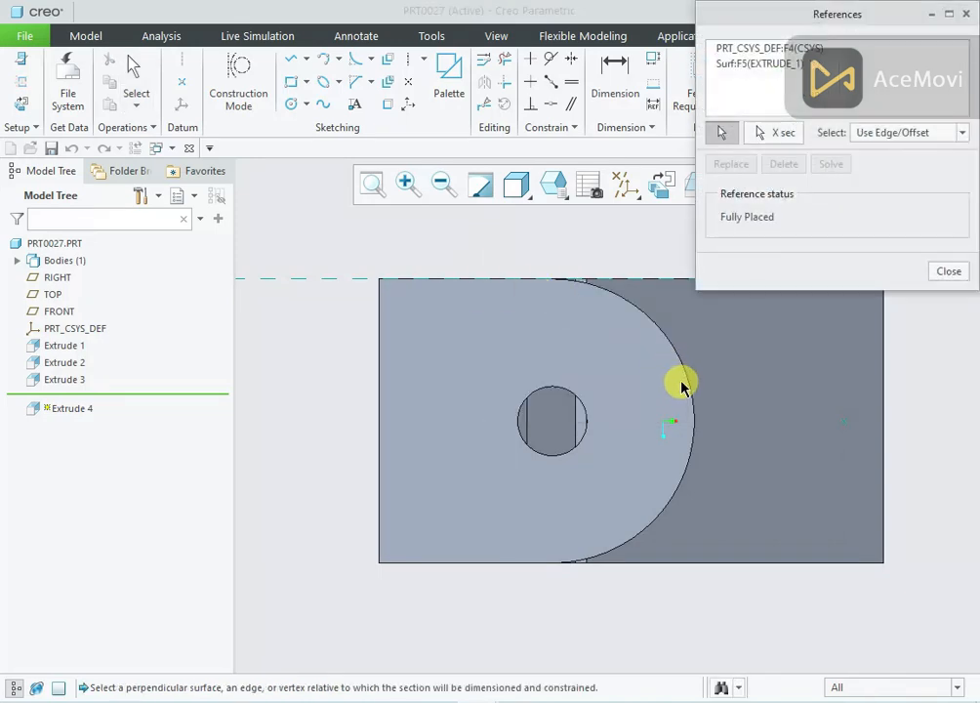
left_click(689, 391)
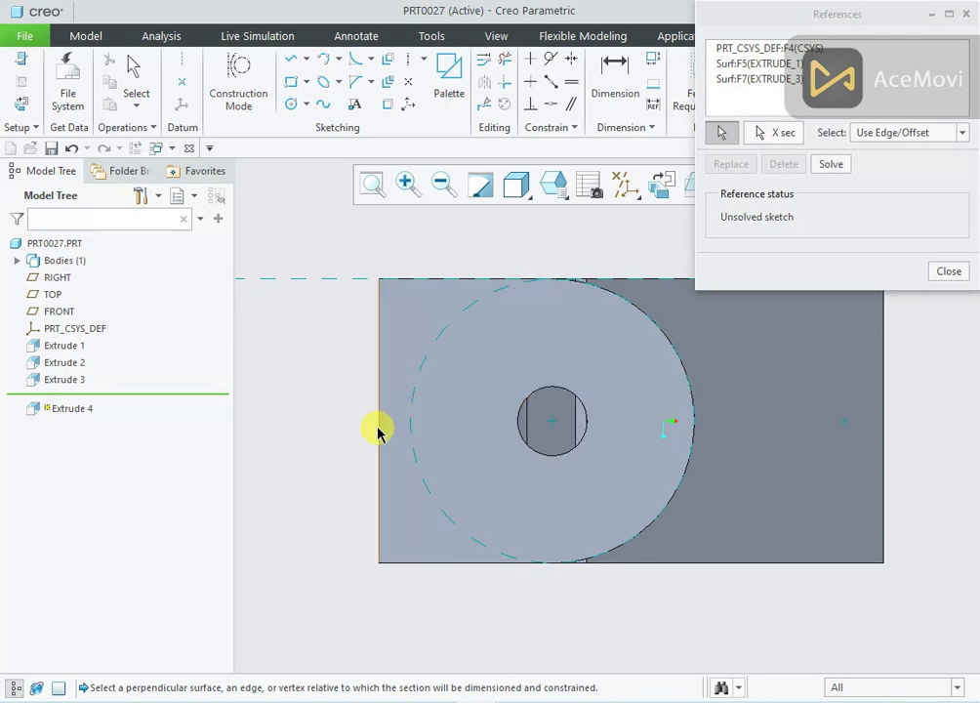
left_click(480, 563)
left_click(948, 271)
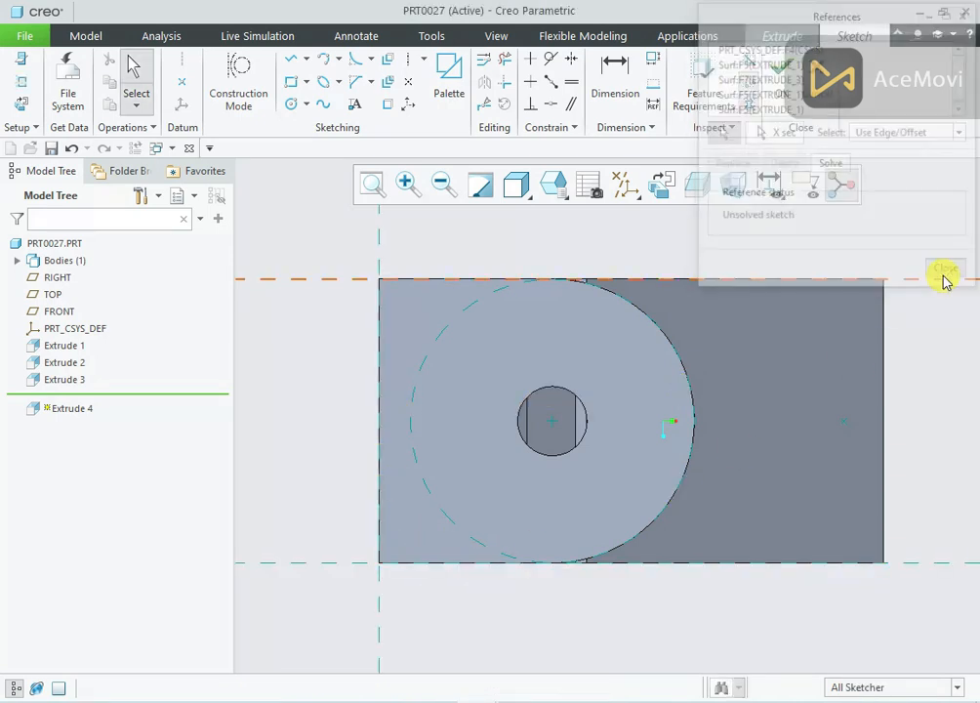
Draw a centerline from the outer edge reference through the hole's centre, along the lug's length
right_click(522, 219)
left_click(652, 252)
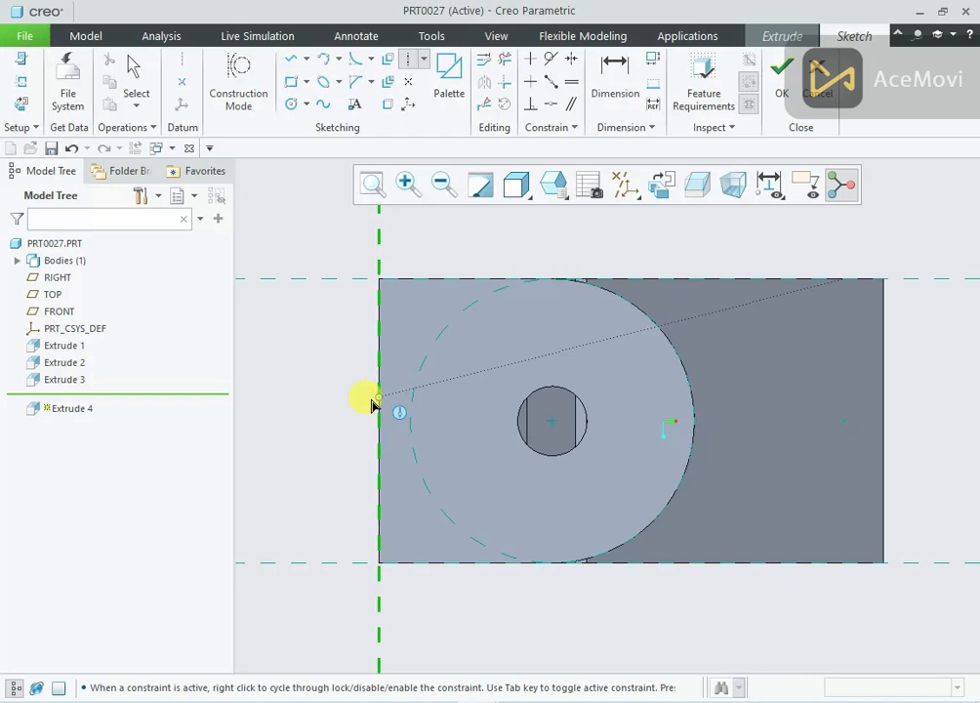
left_click(383, 422)
left_click(414, 424)
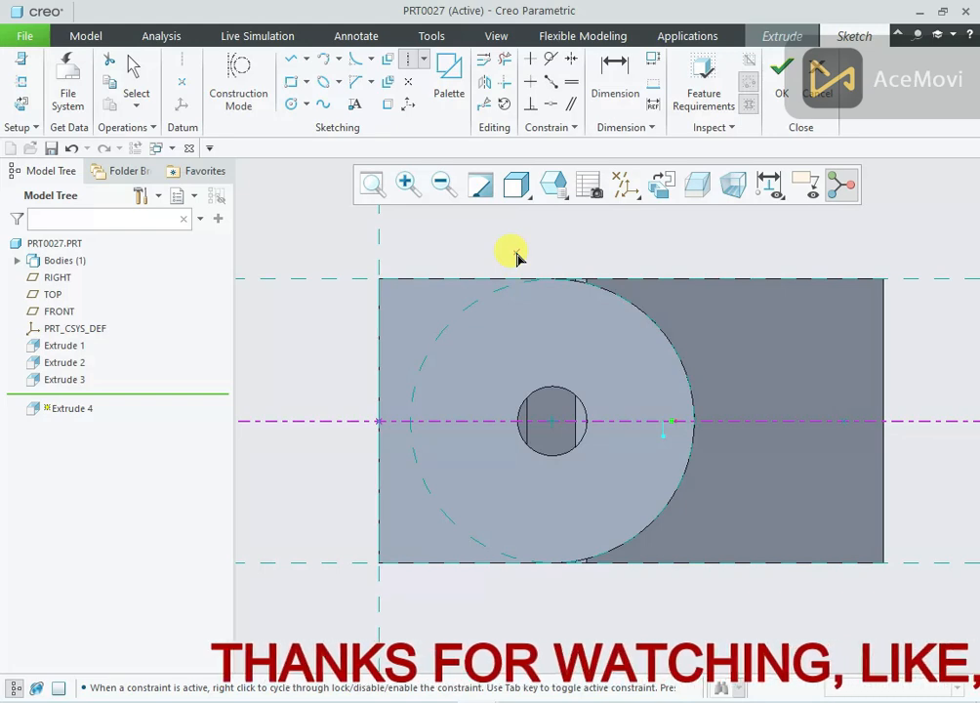
middle_click(519, 253)
scroll(519, 254, "down", 1)
scroll(519, 255, "up", 1)
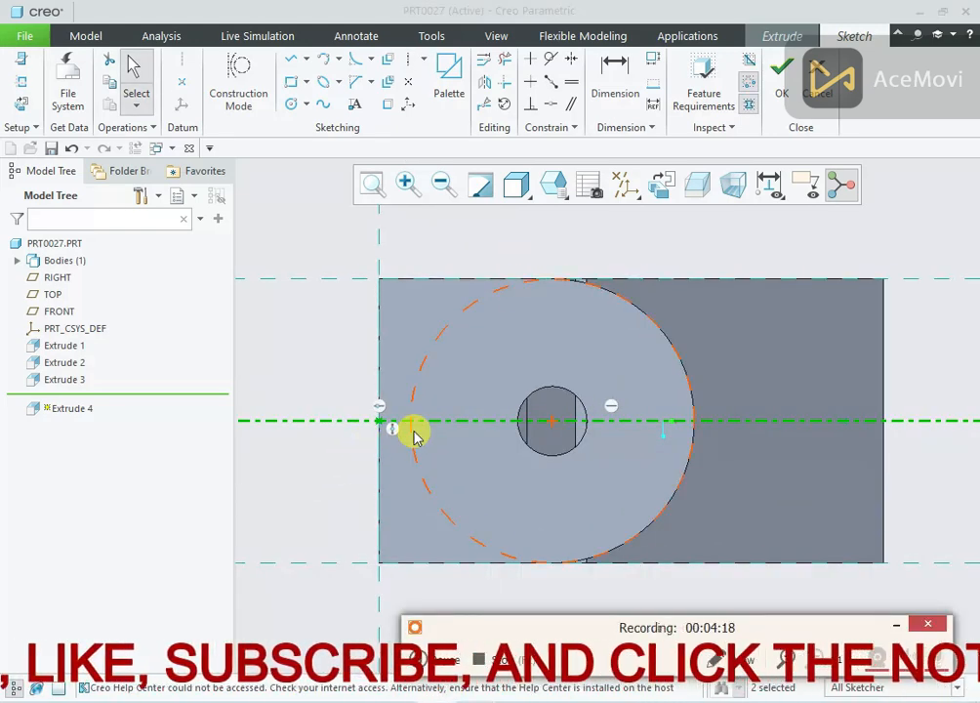
left_click(350, 466)
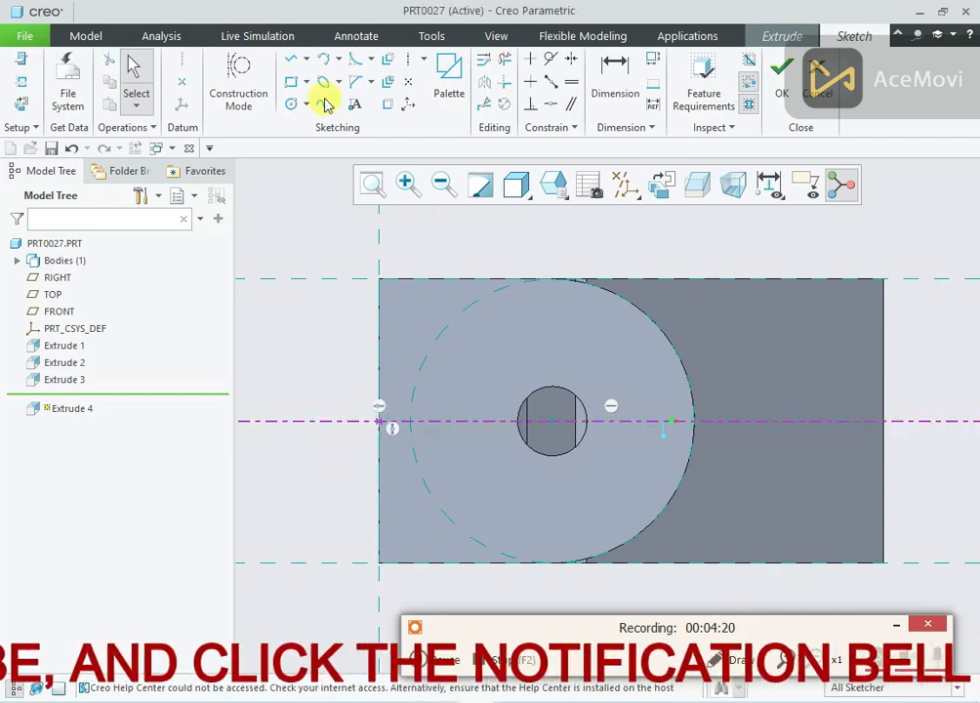
Draw a rectangle about 107 mm long from the outer edge, symmetric about the centerline and past the arc, and set its width to 23 mm
left_click(291, 86)
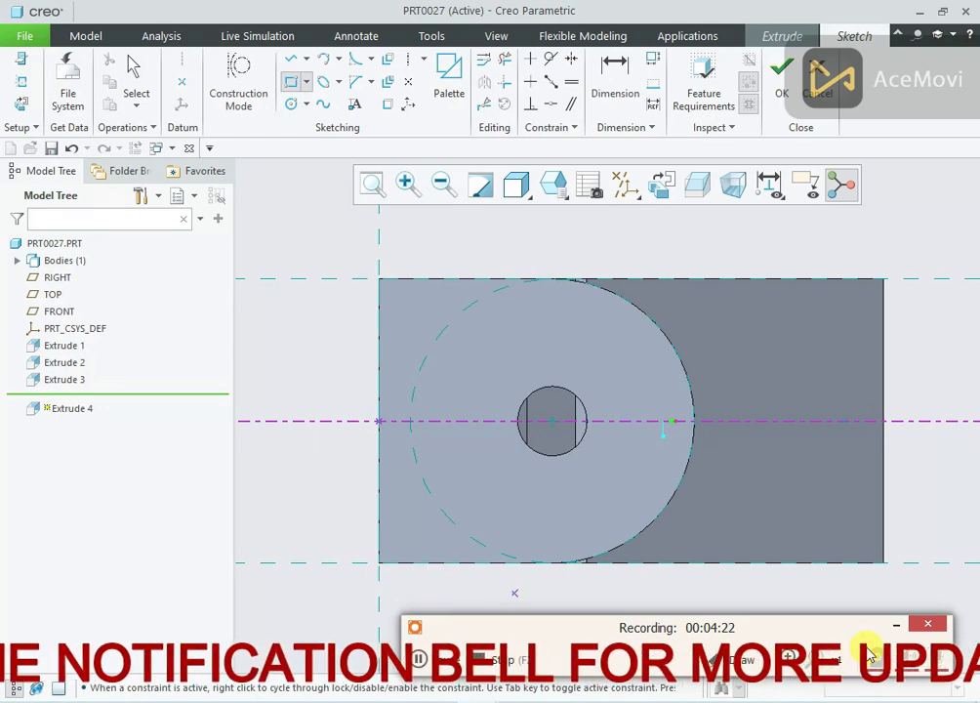
scroll(444, 400, "down", 2)
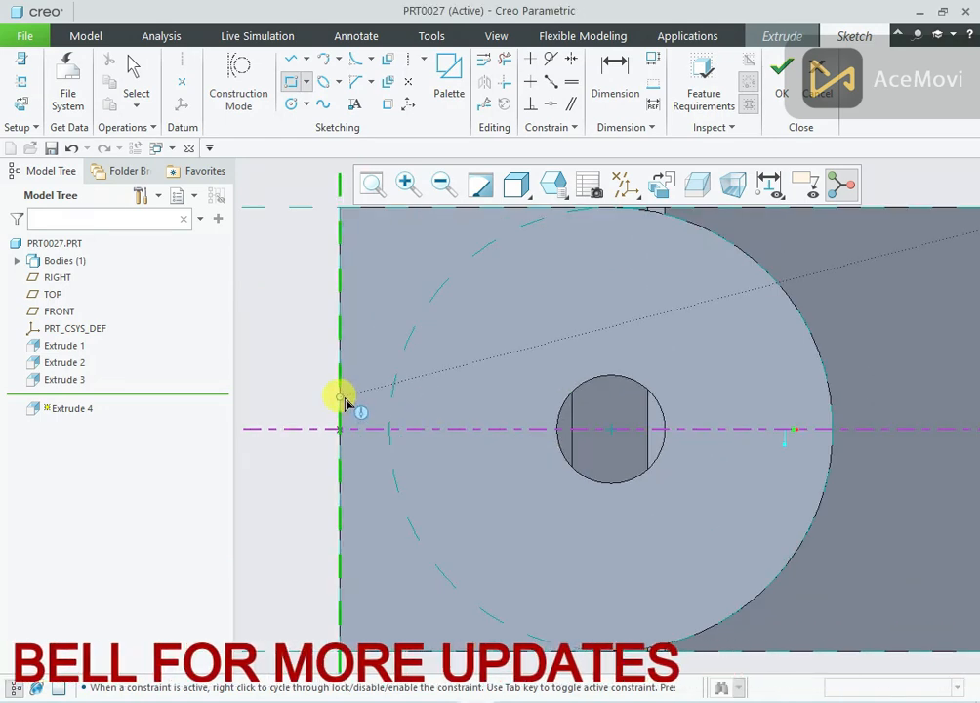
left_click(343, 394)
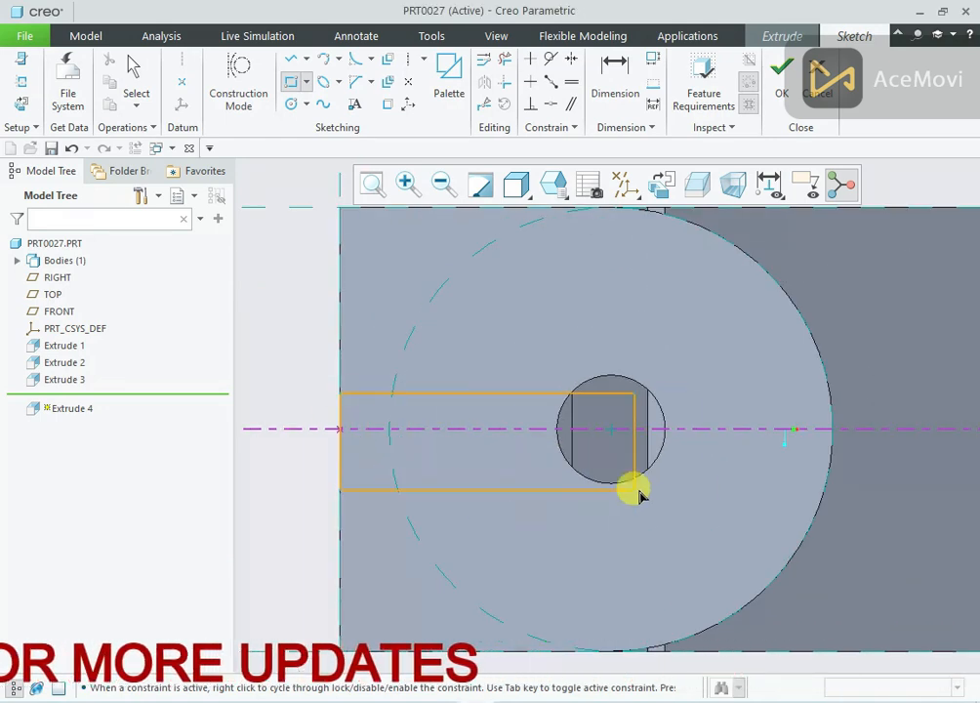
left_click(867, 484)
scroll(533, 369, "up", 1)
middle_click(534, 369)
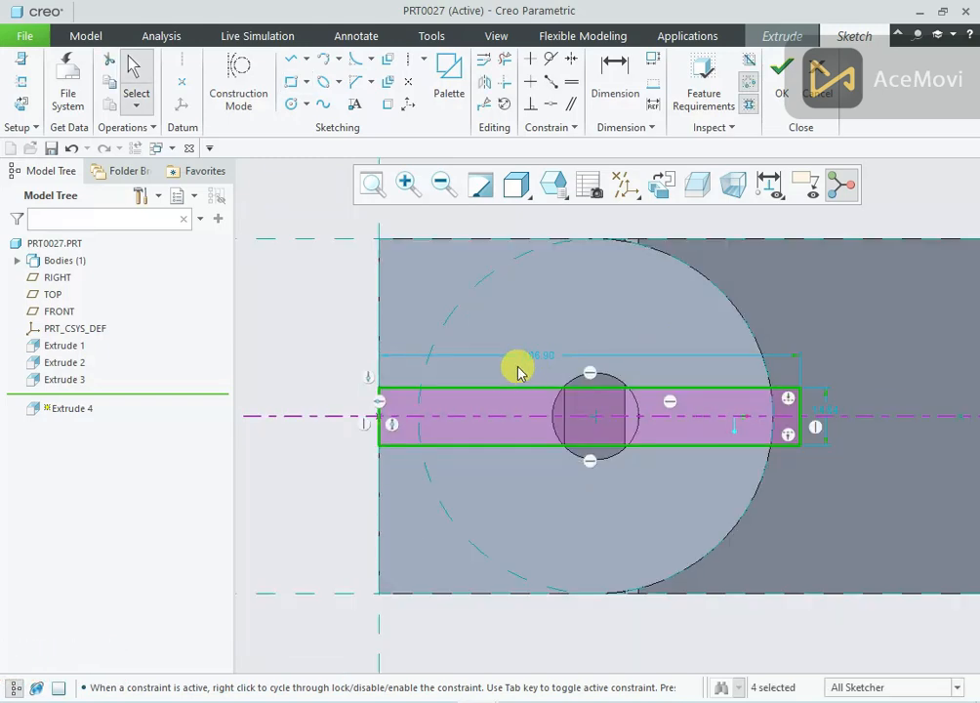
left_click(820, 416)
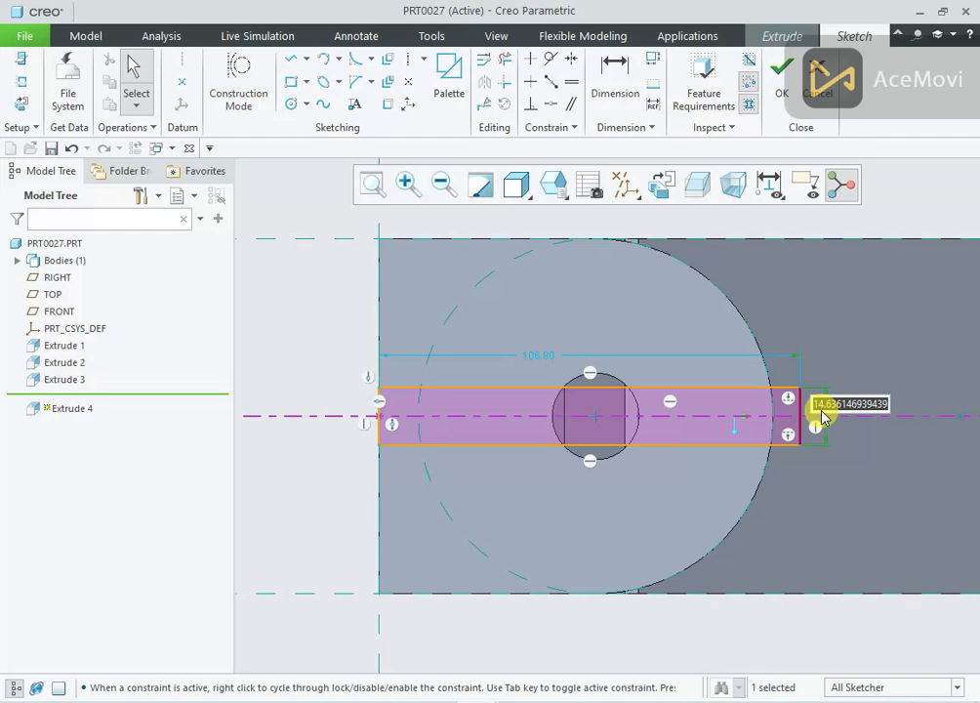
key("Return")
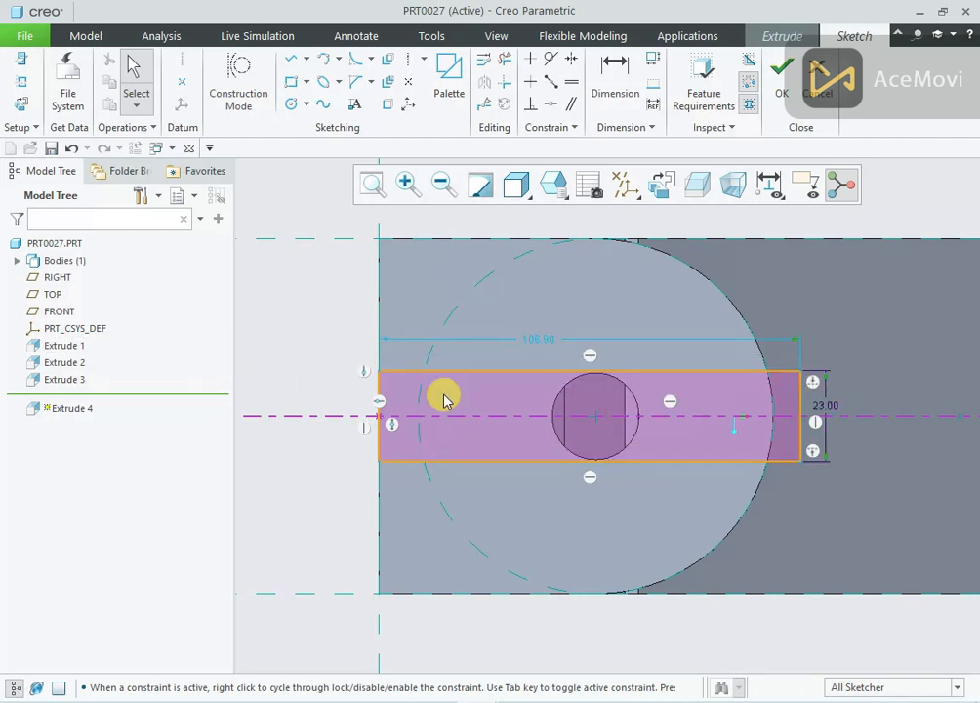
Make the rectangle's far short side tangent to the lug's circular reference
scroll(795, 402, "up", 1)
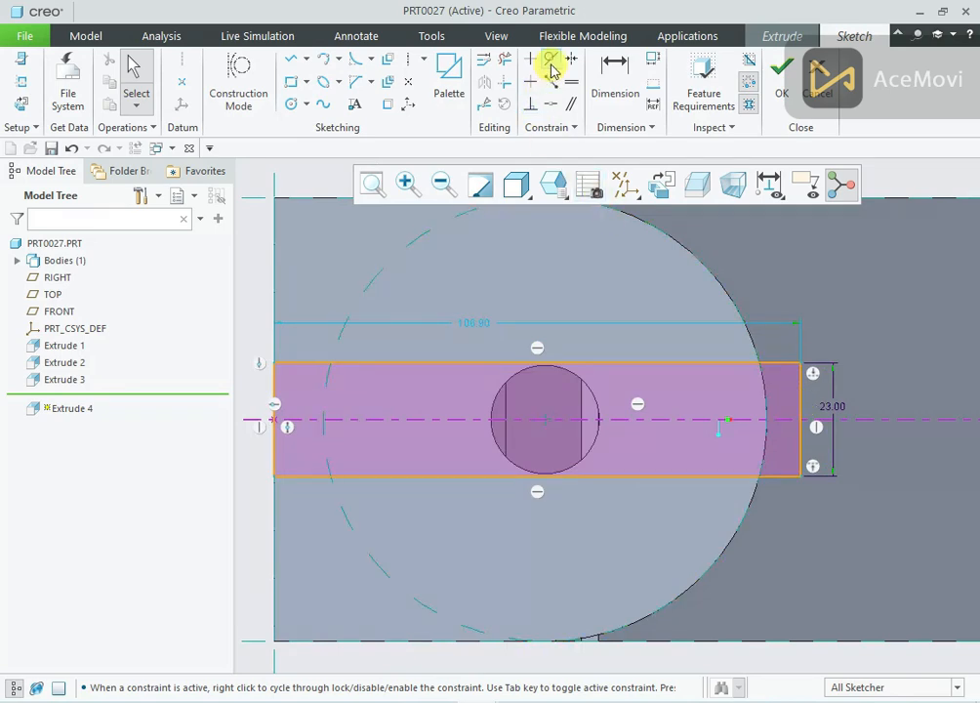
left_click(551, 62)
left_click(799, 408)
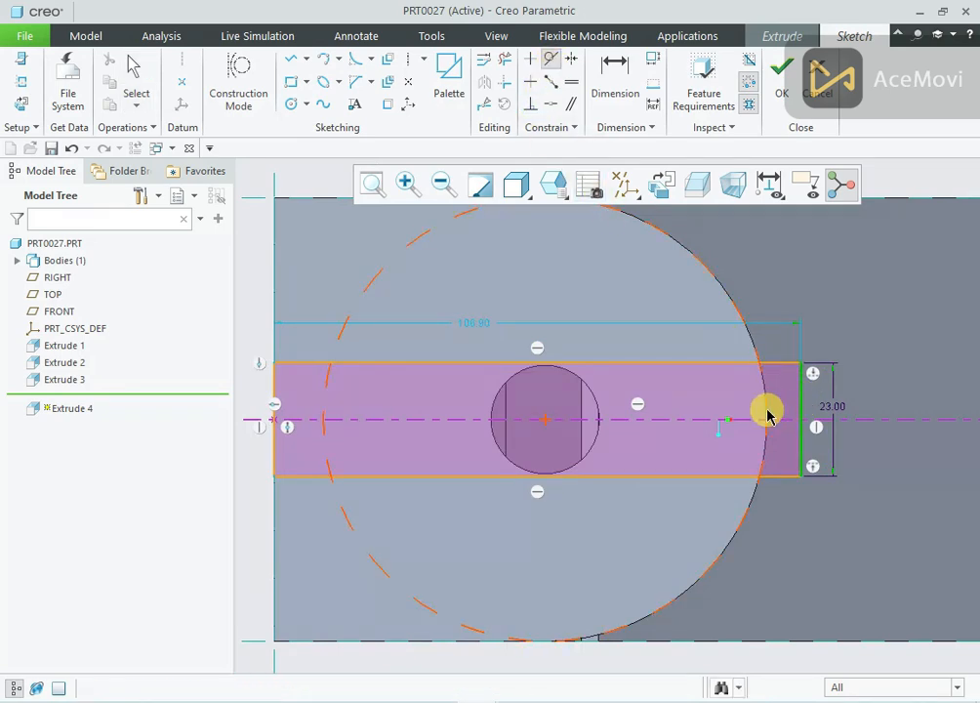
left_click(767, 415)
scroll(733, 366, "down", 3)
scroll(523, 328, "up", 1)
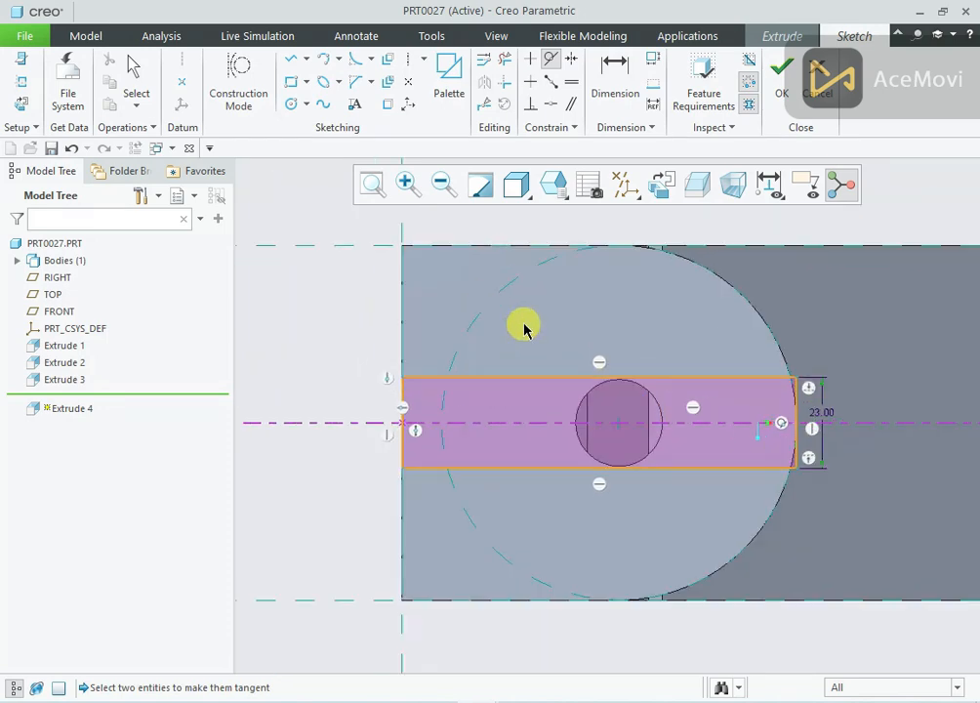
Finish the sketch and extrude it 5 mm into the lug, removing material to cut the groove
mouse_move(382, 396)
middle_mouse_down()
mouse_move(365, 338)
mouse_move(435, 365)
mouse_move(418, 321)
middle_mouse_up()
left_click(778, 78)
mouse_move(586, 387)
middle_mouse_down()
mouse_move(562, 341)
mouse_move(277, 256)
middle_mouse_up()
type("5")
key("Return")
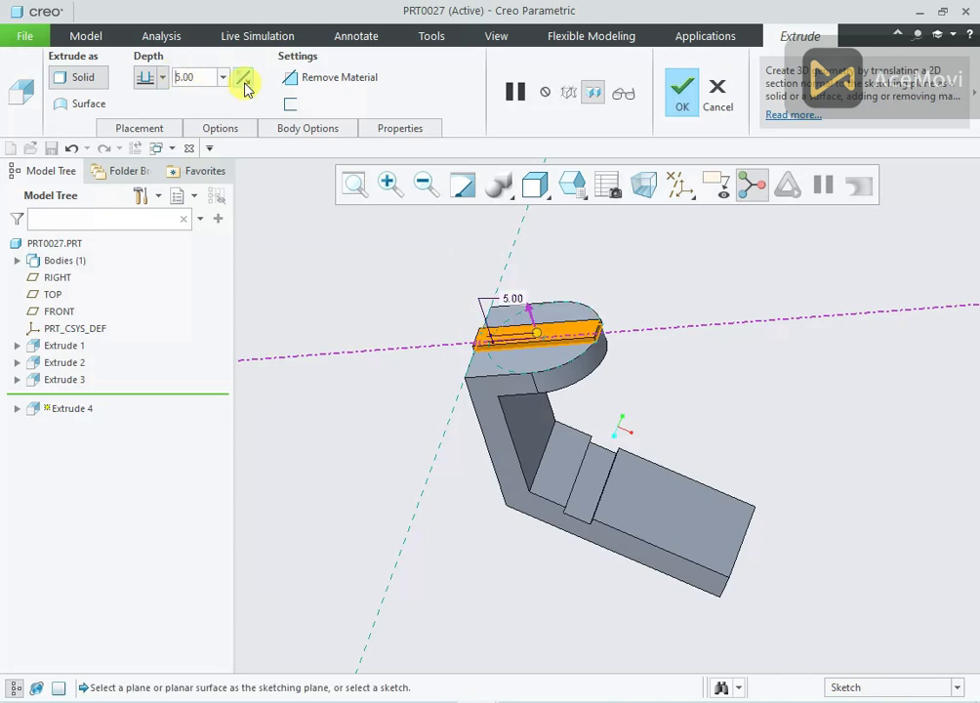
left_click(243, 78)
left_click(313, 78)
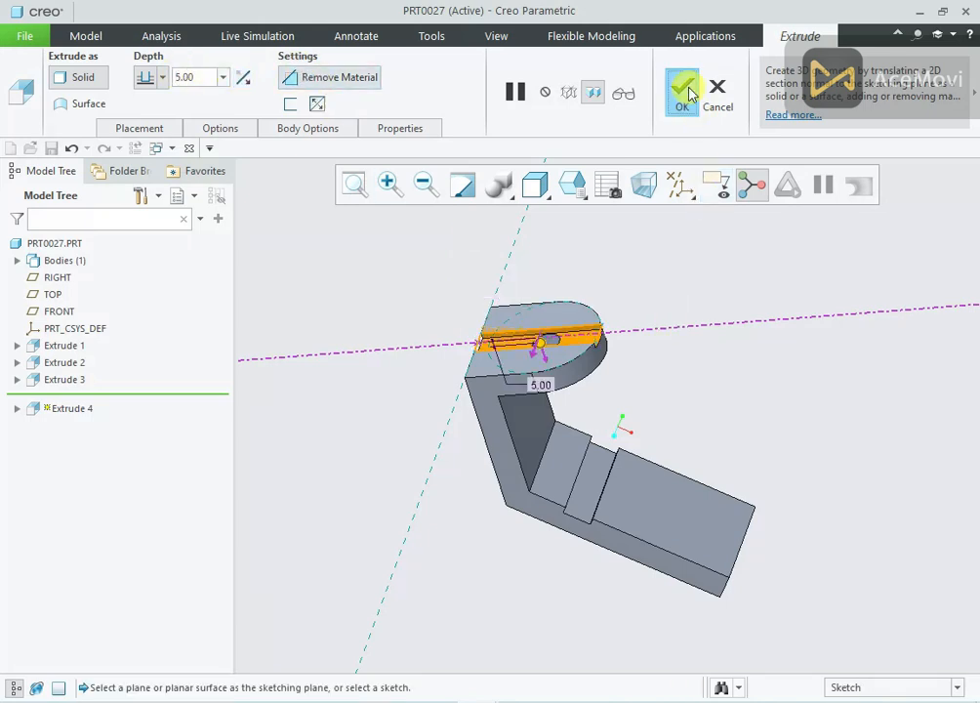
left_click(689, 93)
Compare the groove with the reference drawing, edit the cut's section and set the groove's width to 28 mm
middle_click_drag(655, 277, 540, 396)
scroll(535, 330, "up", 3)
mouse_move(535, 330)
middle_mouse_down()
mouse_move(561, 303)
mouse_move(537, 314)
middle_mouse_up()
scroll(525, 327, "down", 2)
scroll(517, 344, "up", 2)
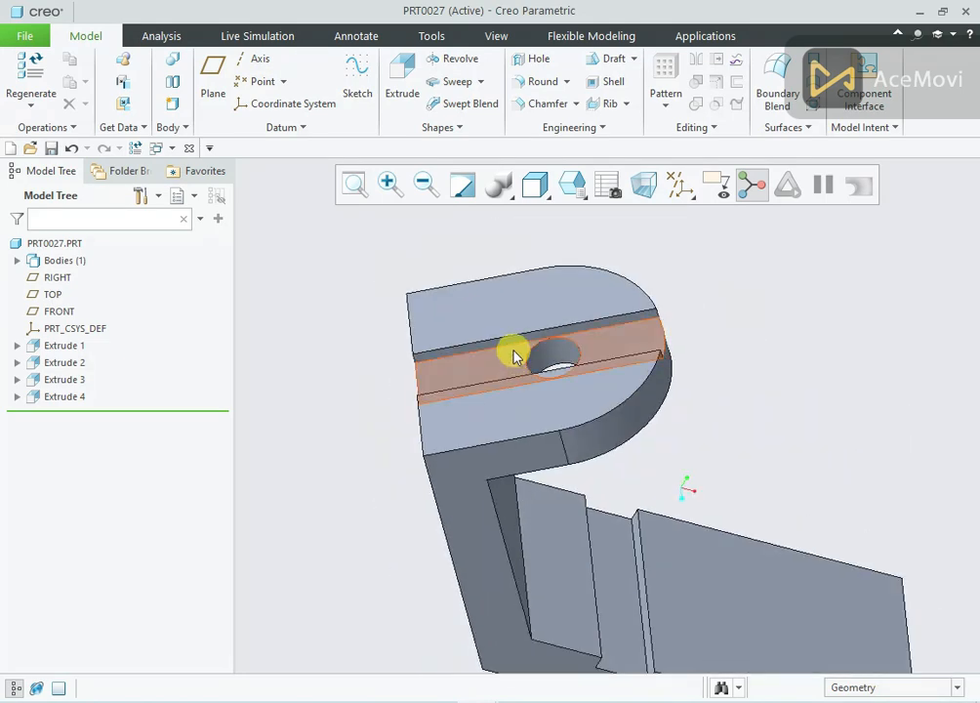
left_click(518, 700)
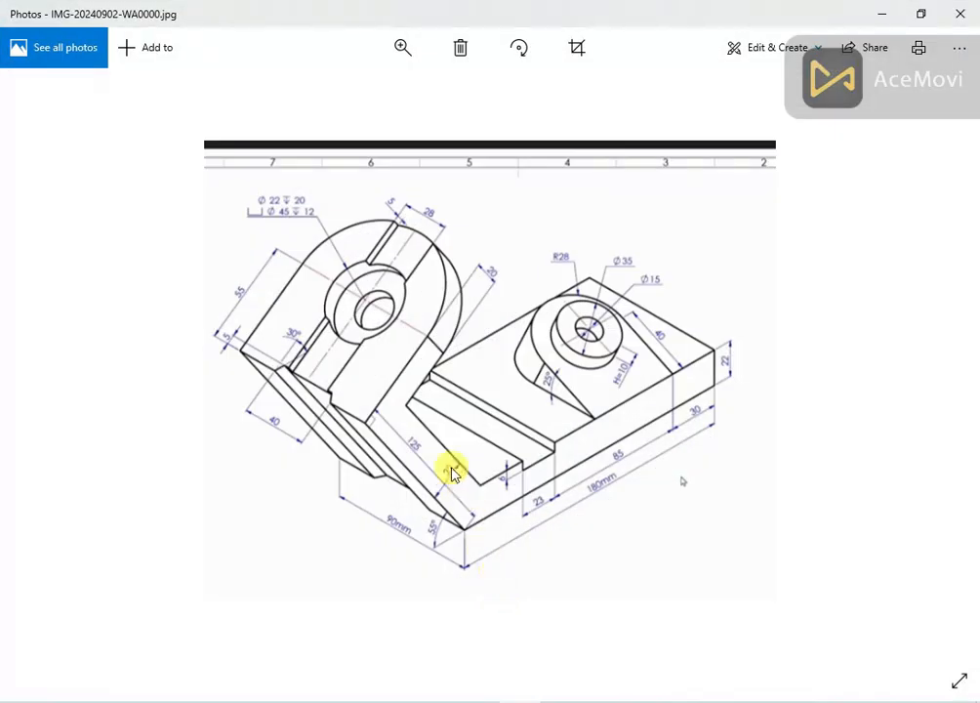
scroll(452, 473, "up", 3)
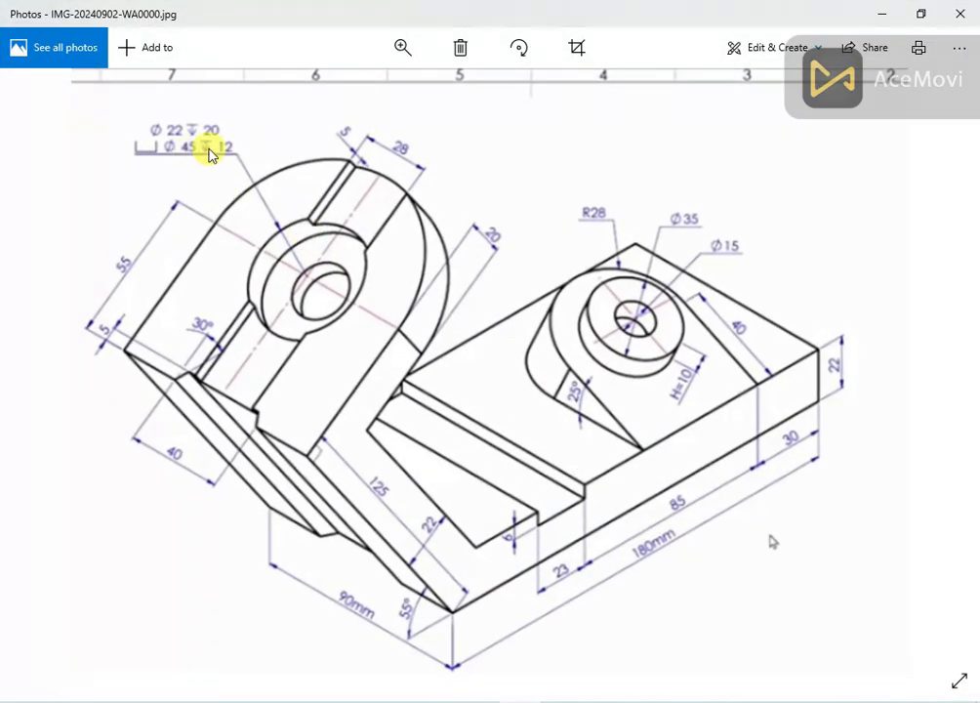
left_click(878, 17)
left_click(15, 396)
left_click(106, 334)
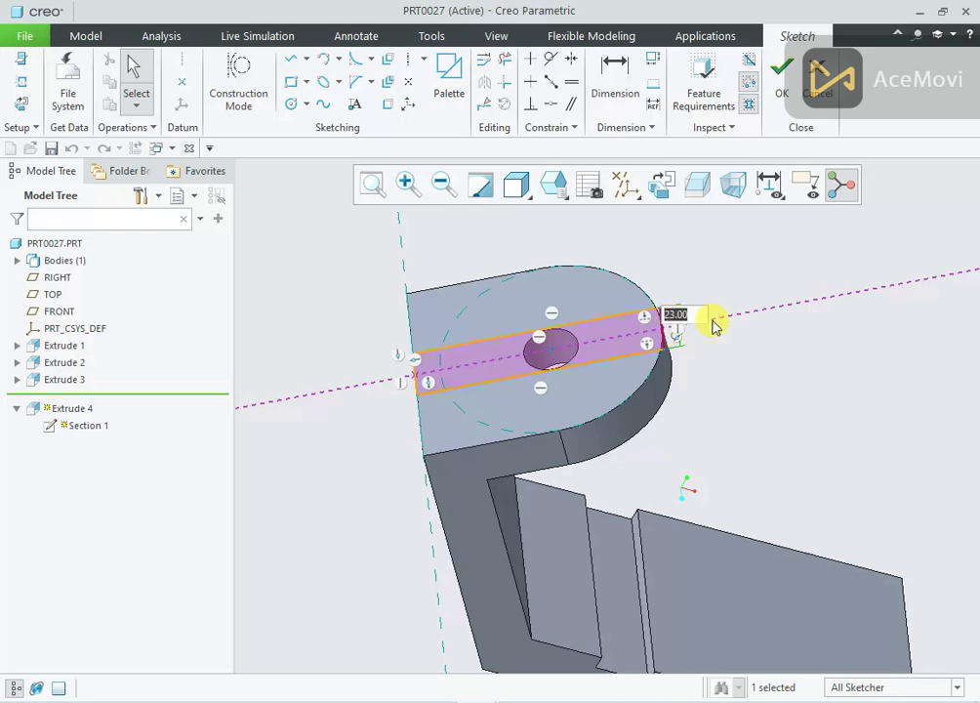
key("Return")
left_click(781, 78)
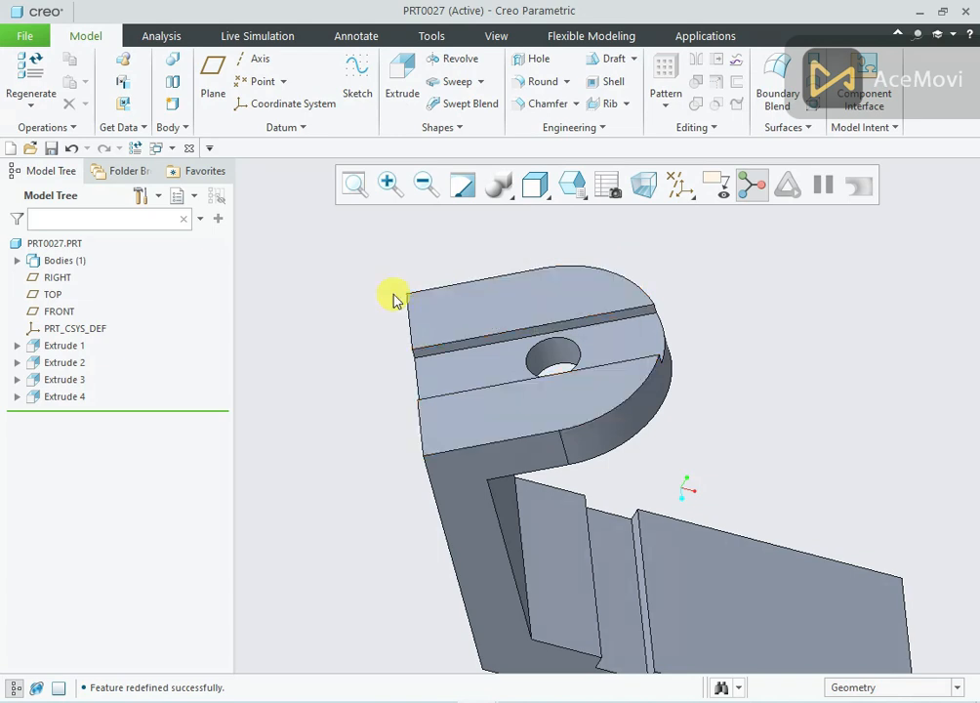
Start a simple hole with axis display turned on, and set its depth to 12 mm and diameter to 45 mm
left_click(539, 65)
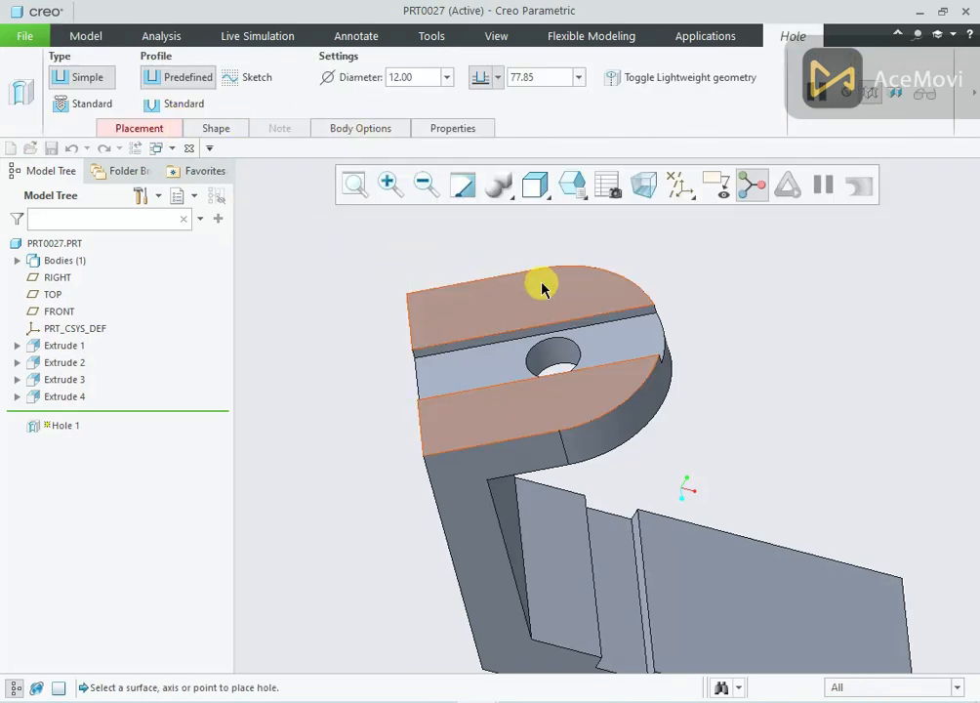
left_click(692, 191)
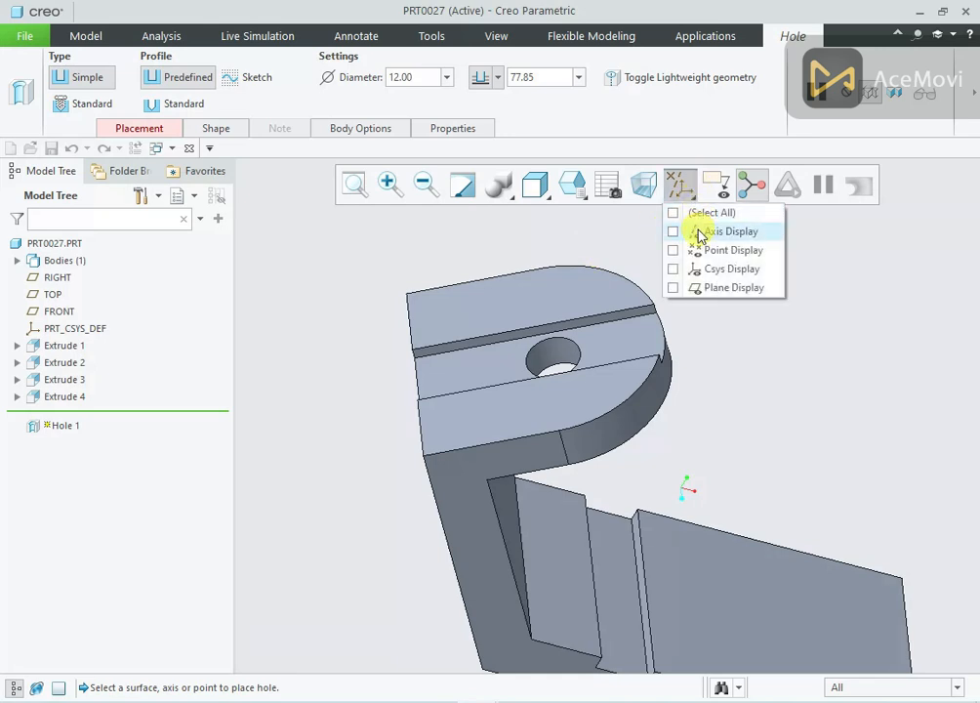
left_click(701, 231)
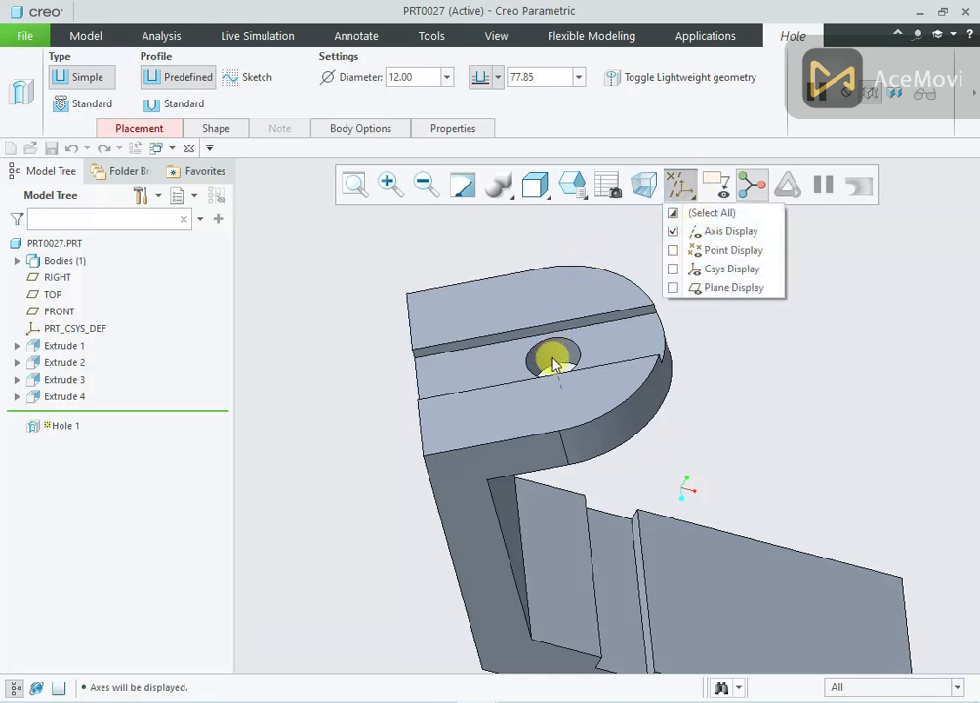
left_click(140, 128)
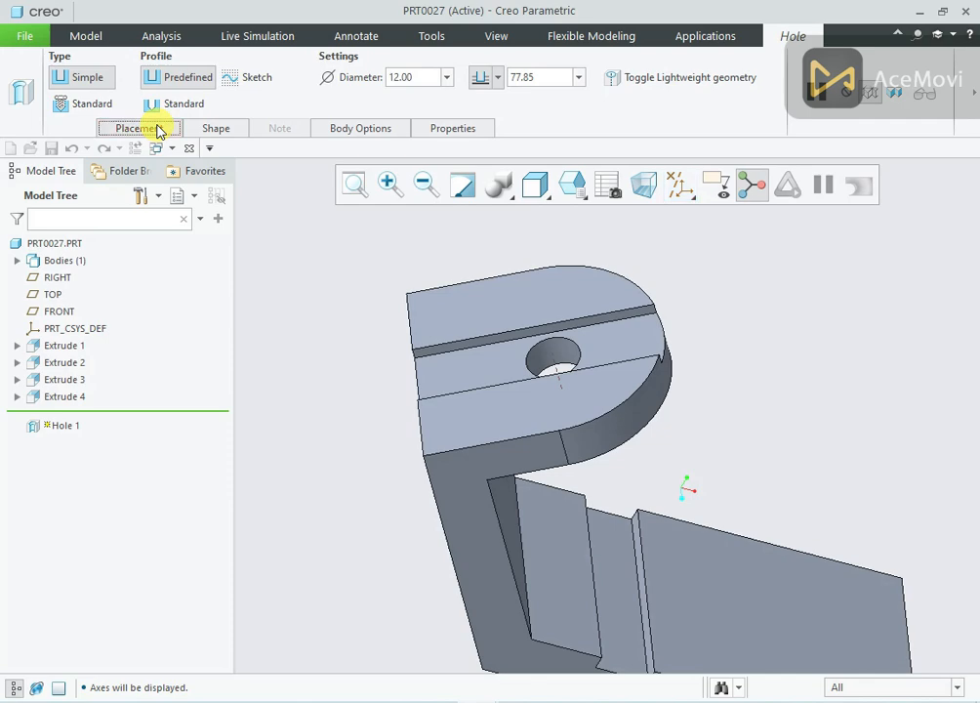
left_click(157, 131)
left_click(159, 131)
left_click(158, 130)
left_click(156, 130)
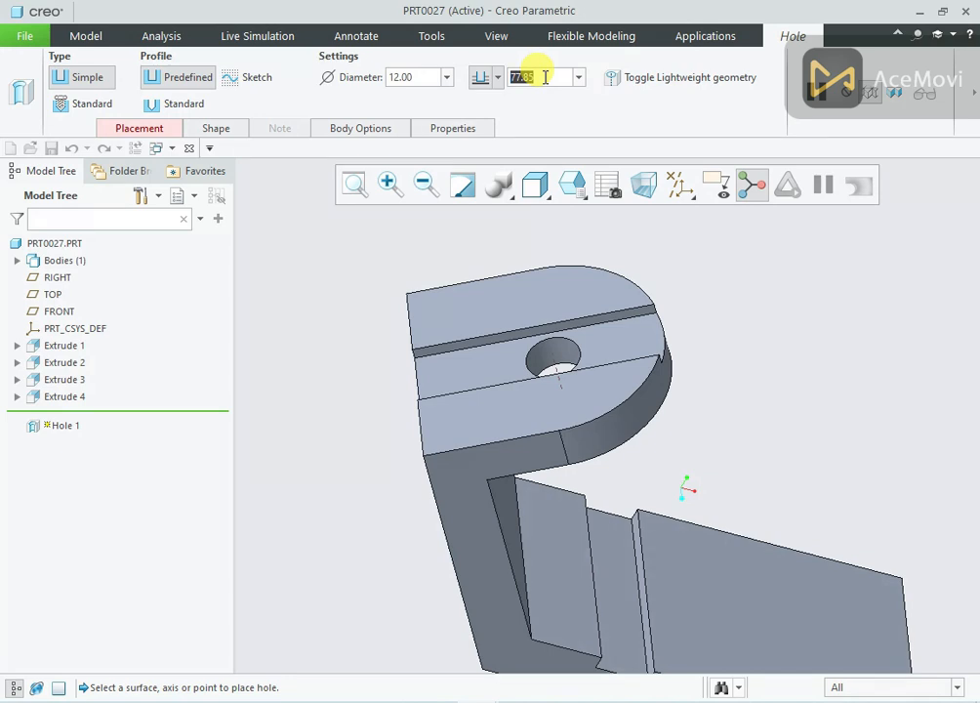
type("12")
double_click(418, 76)
type("45")
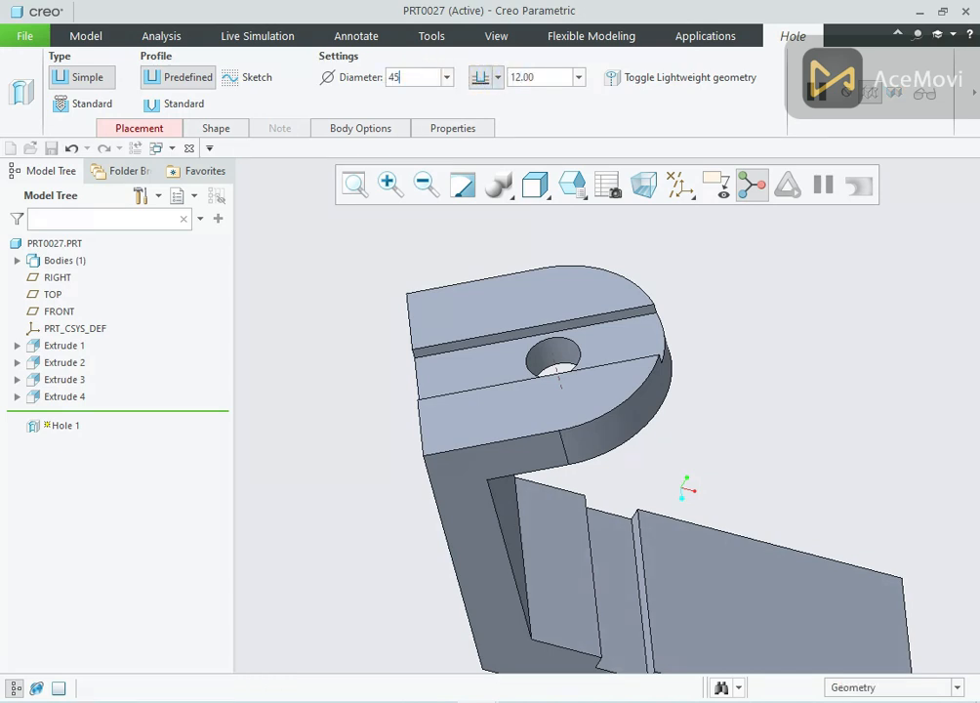
Place the hole on the lug's top face, coaxial with the existing through hole, and complete it as the counterbore
left_click(138, 127)
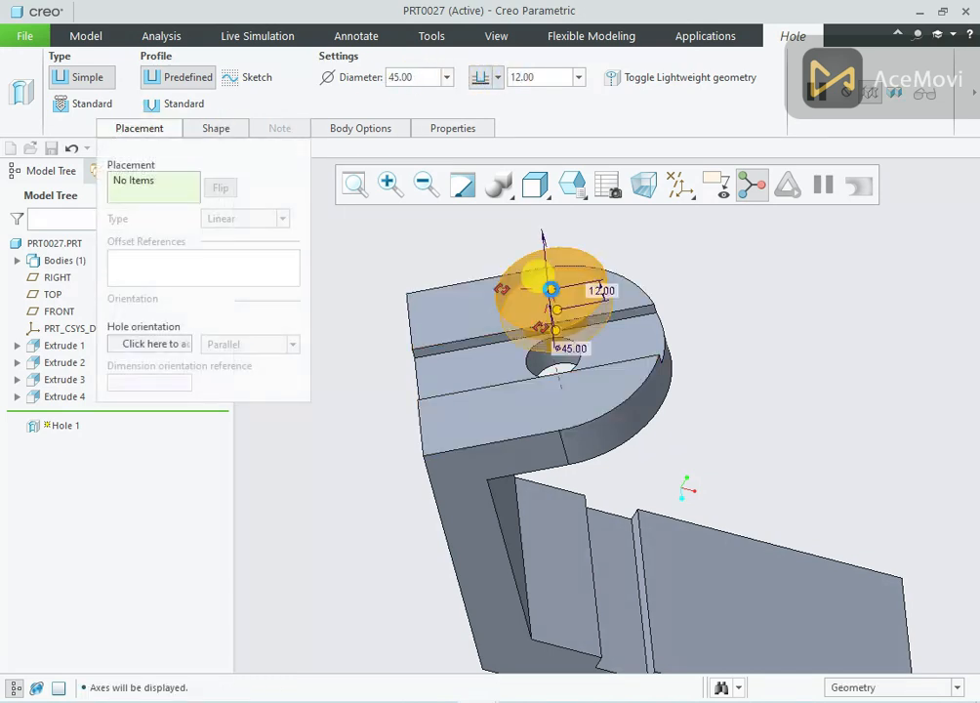
left_click(552, 292)
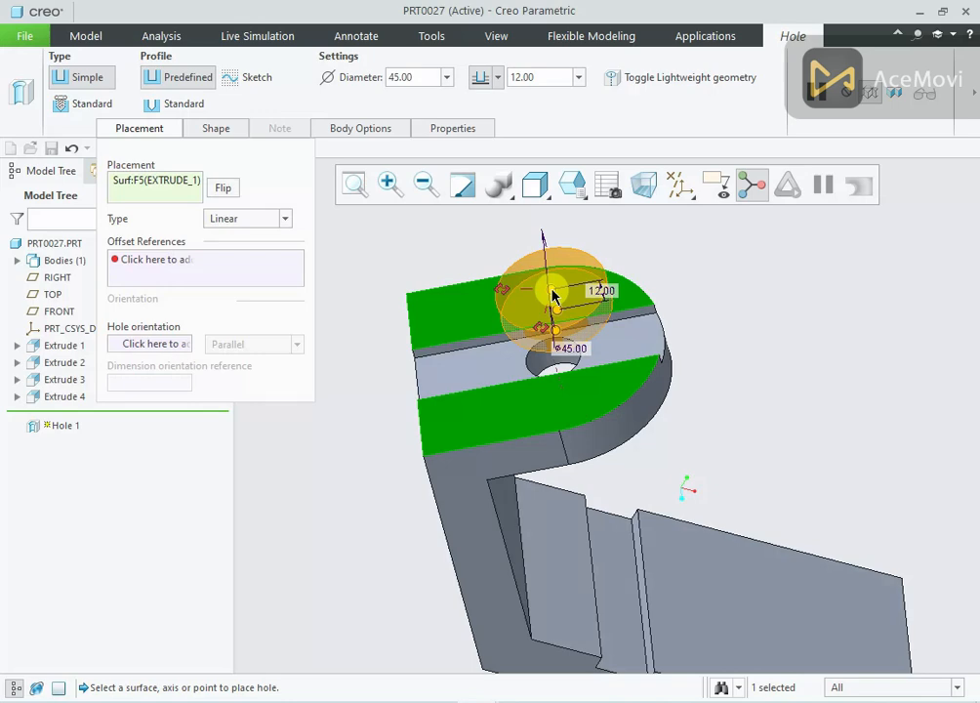
left_click(553, 365, "ctrl")
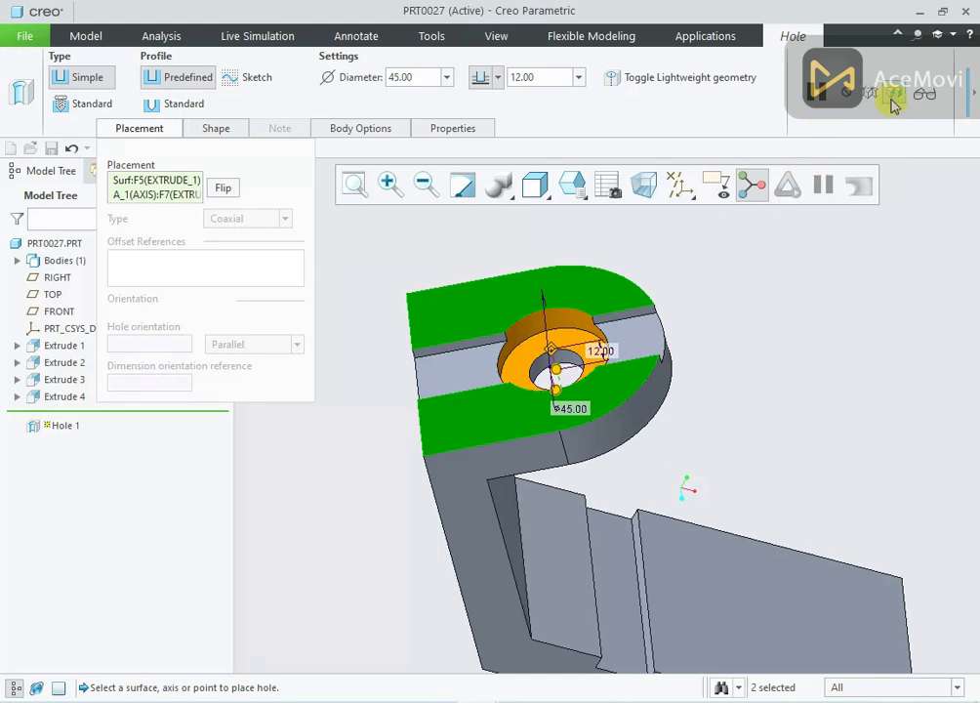
left_click(976, 105)
left_click(639, 98)
middle_click_drag(707, 335, 722, 316)
scroll(592, 272, "up", 2)
mouse_move(592, 272)
middle_mouse_down()
mouse_move(633, 271)
mouse_move(602, 272)
middle_mouse_up()
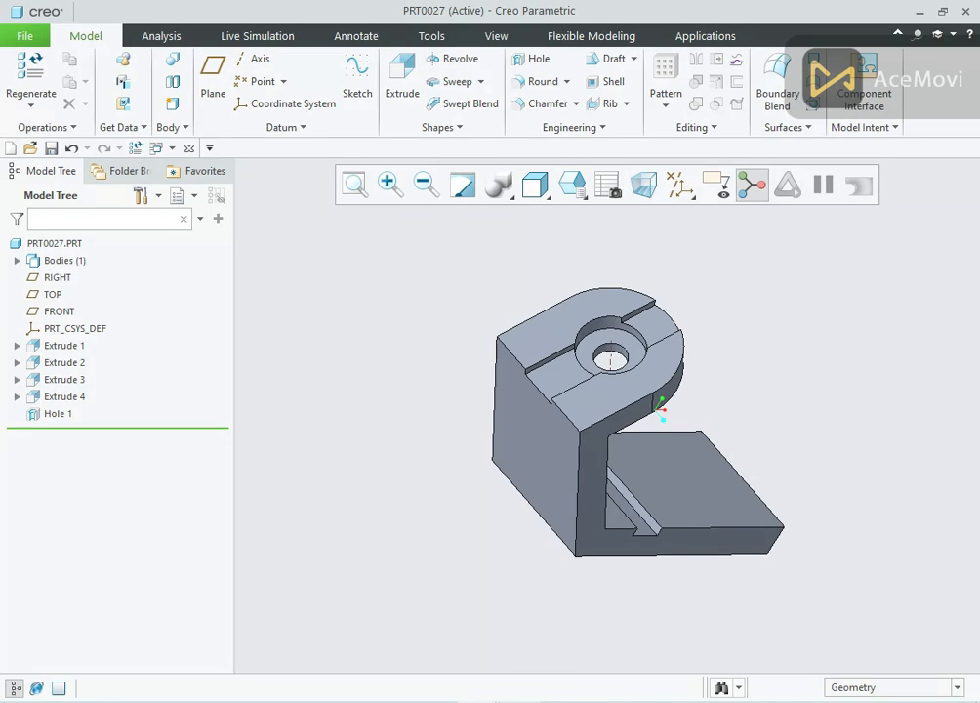
Check the notch on the lug's outer edge in the reference drawing and start an extrude sketch on the lug's top face
left_click(473, 697)
scroll(232, 350, "up", 1)
scroll(336, 391, "down", 1)
scroll(268, 335, "up", 3, "ctrl")
left_click_drag(235, 333, 231, 365)
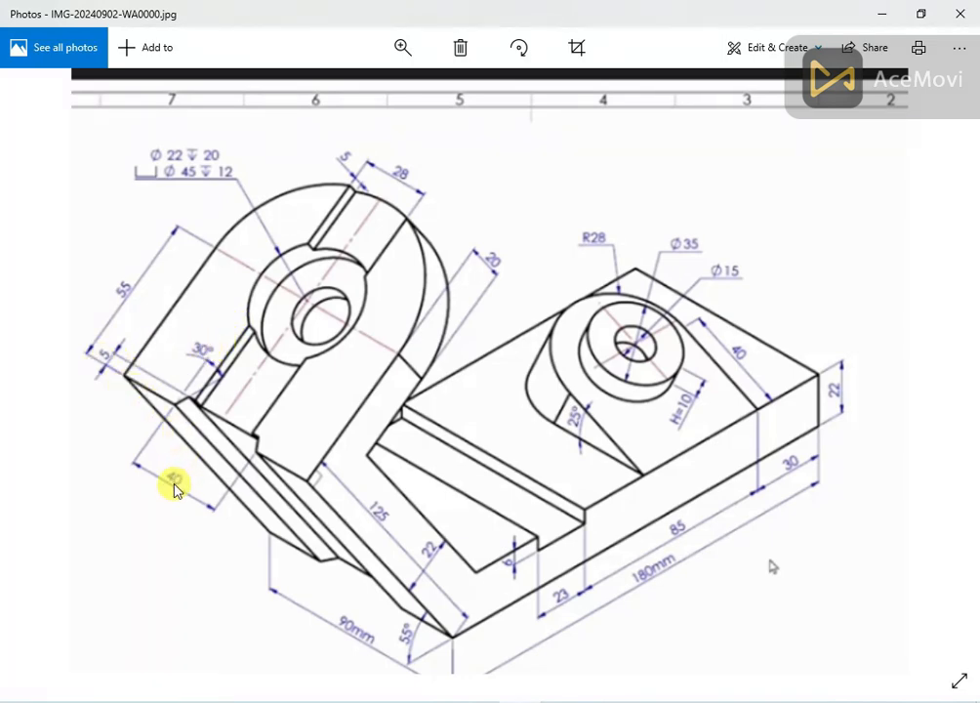
left_click(878, 19)
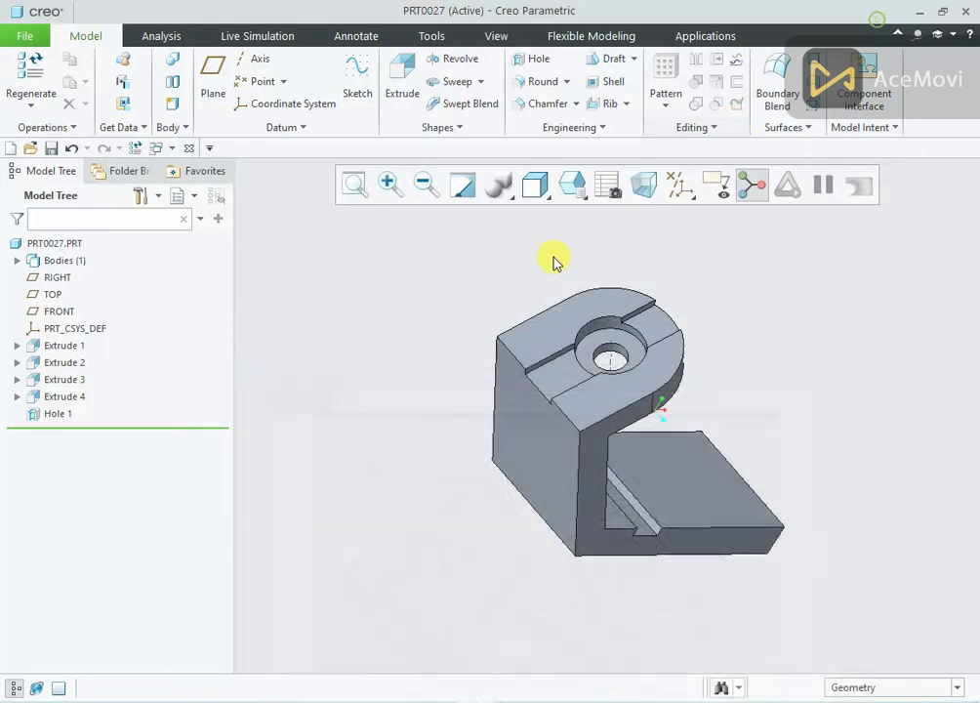
left_click(532, 333)
left_click(644, 253)
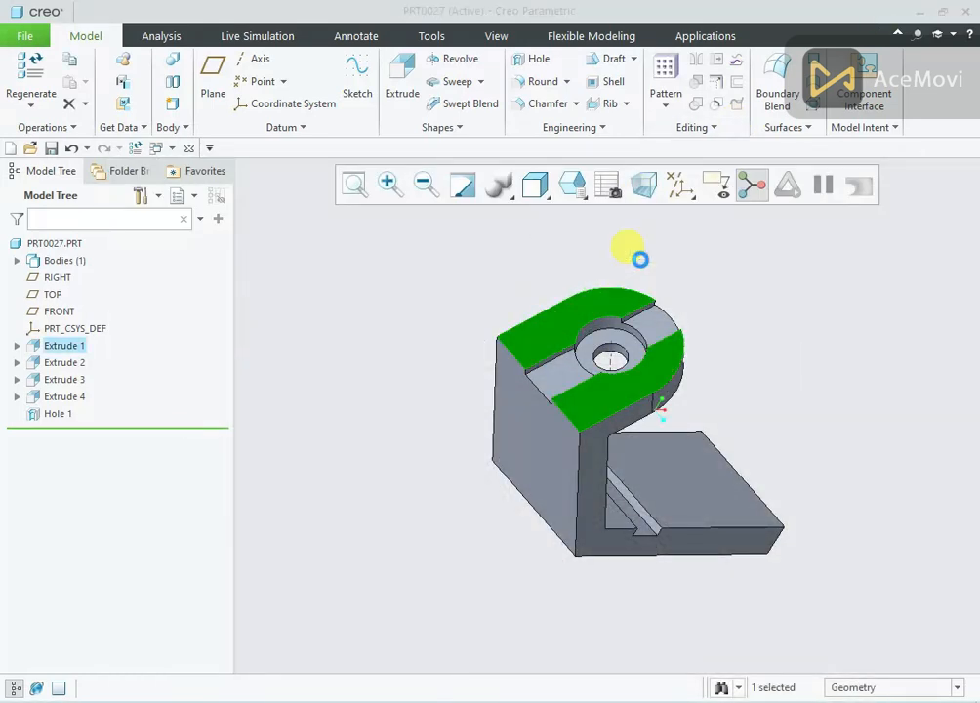
left_click(658, 184)
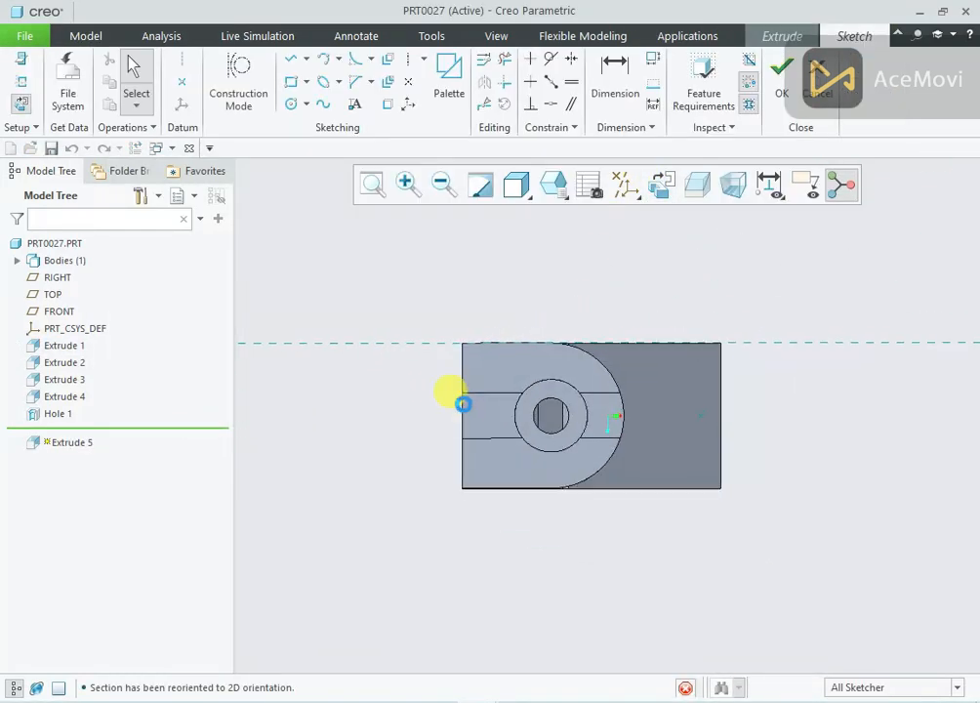
Add the lug's straight outer edge as a sketch reference and draw a horizontal centerline through its midpoint
right_click(367, 367)
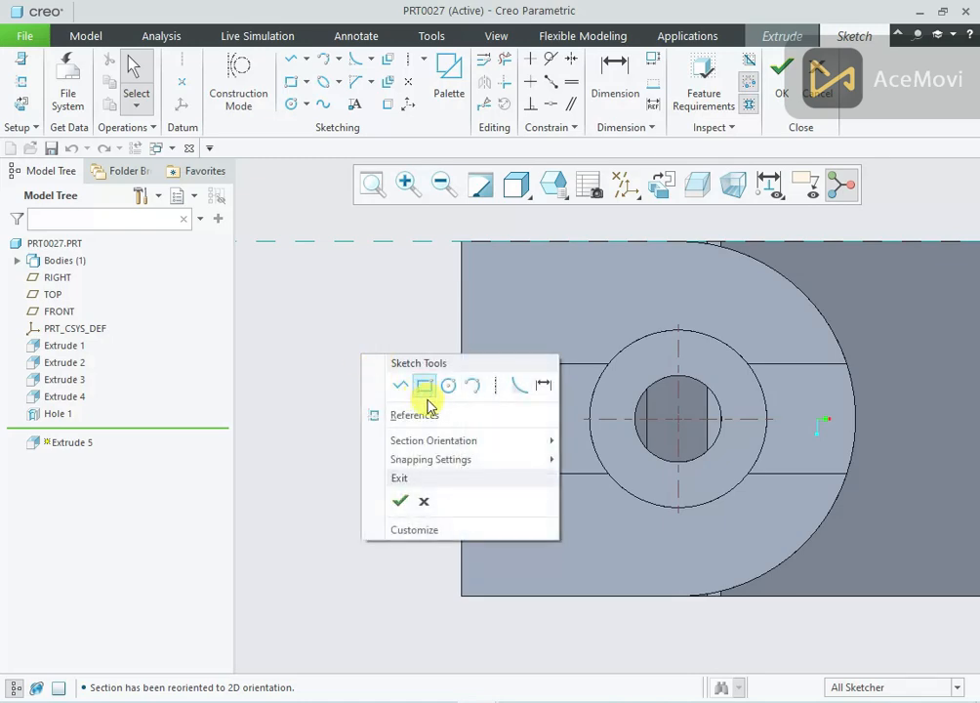
left_click(416, 414)
left_click(460, 411)
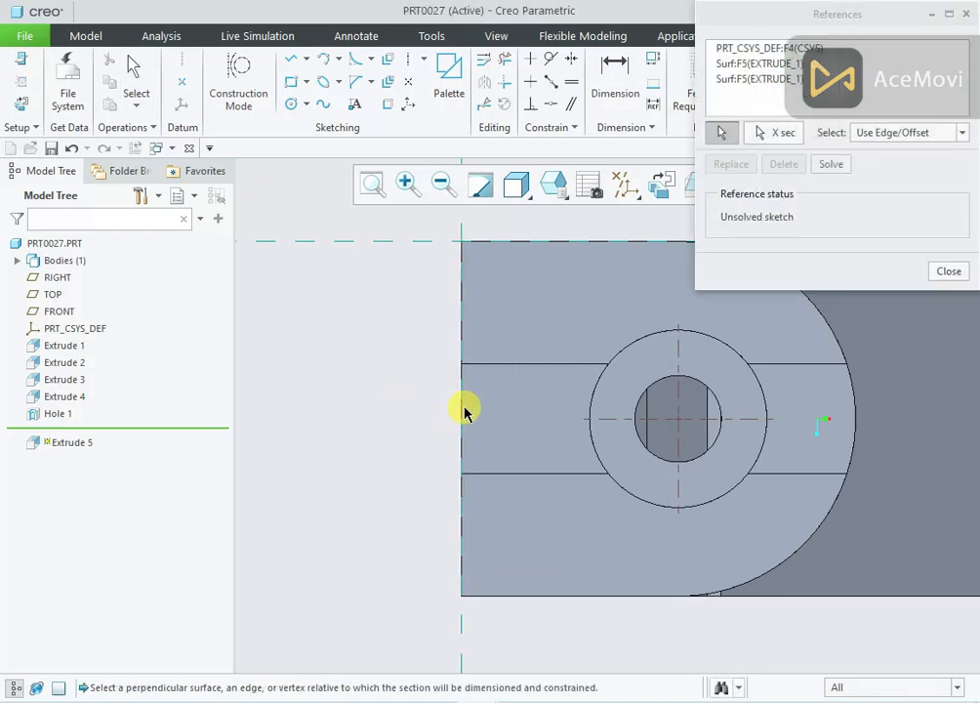
left_click(942, 273)
right_click(394, 297)
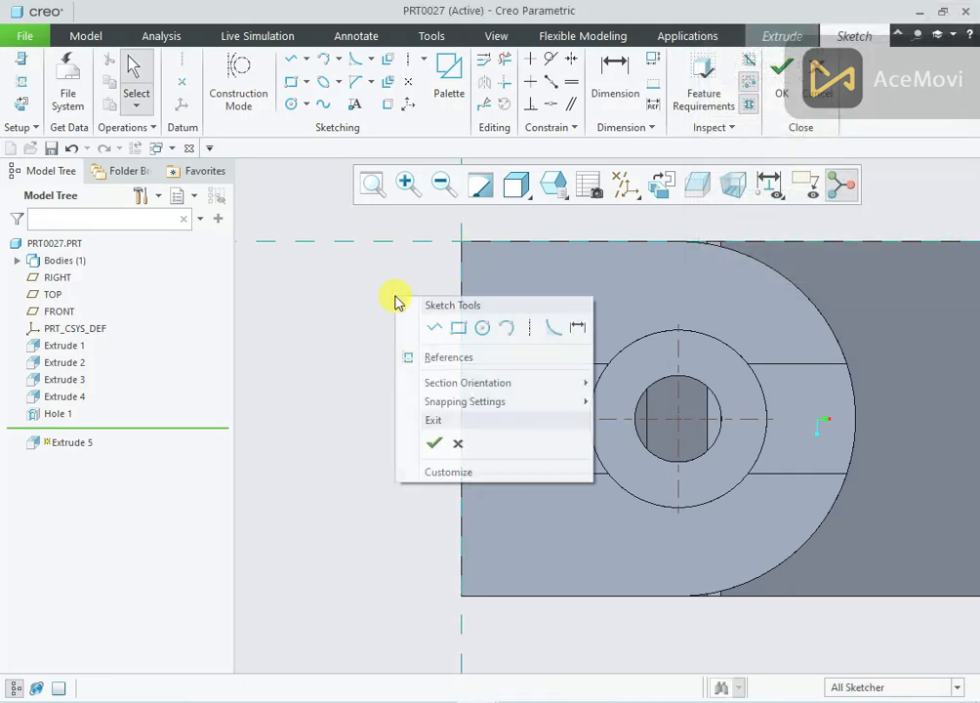
left_click(529, 328)
left_click(461, 417)
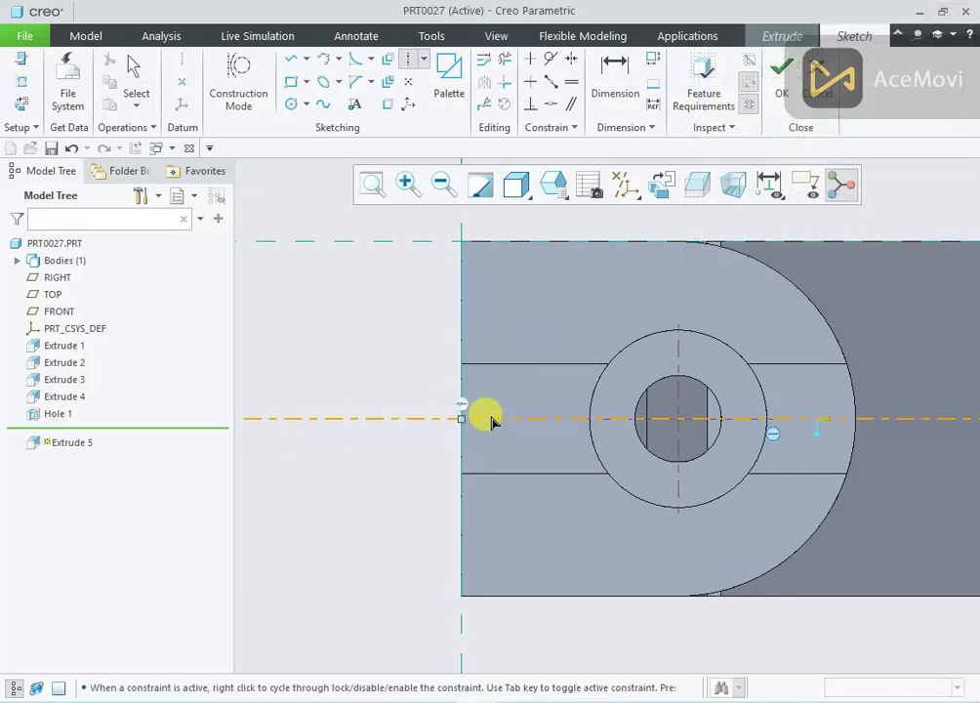
middle_click(404, 371)
Sketch a closed trapezoid on the outer edge, about 42 mm long there, 34 mm on its inner side and 5 mm deep
scroll(512, 420, "down", 3)
scroll(508, 420, "up", 1)
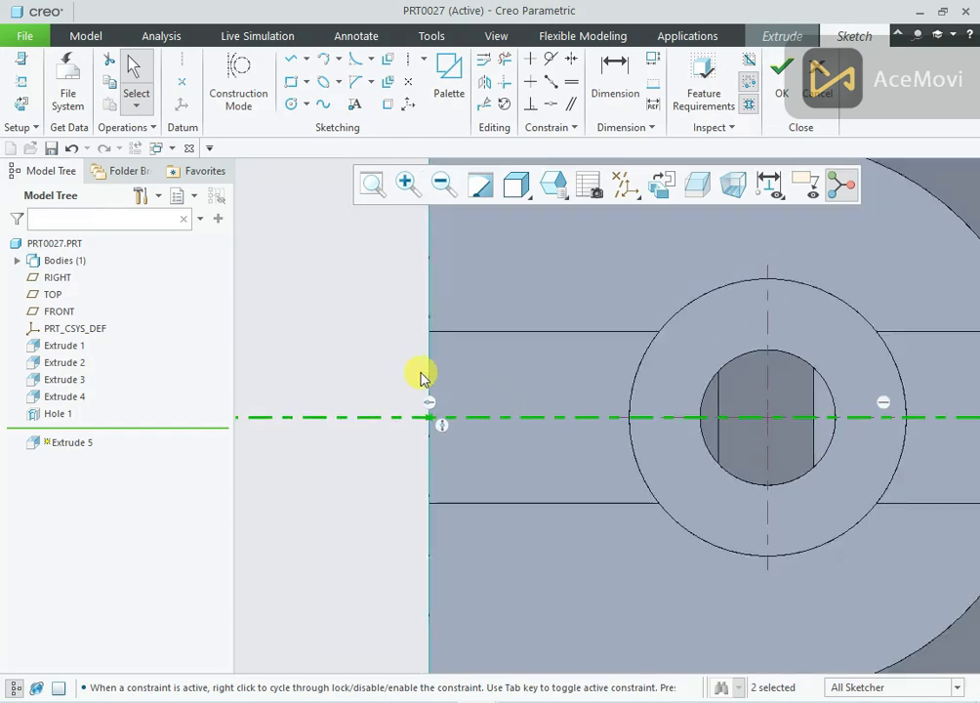
left_click(375, 333)
right_click(325, 290)
left_click(361, 312)
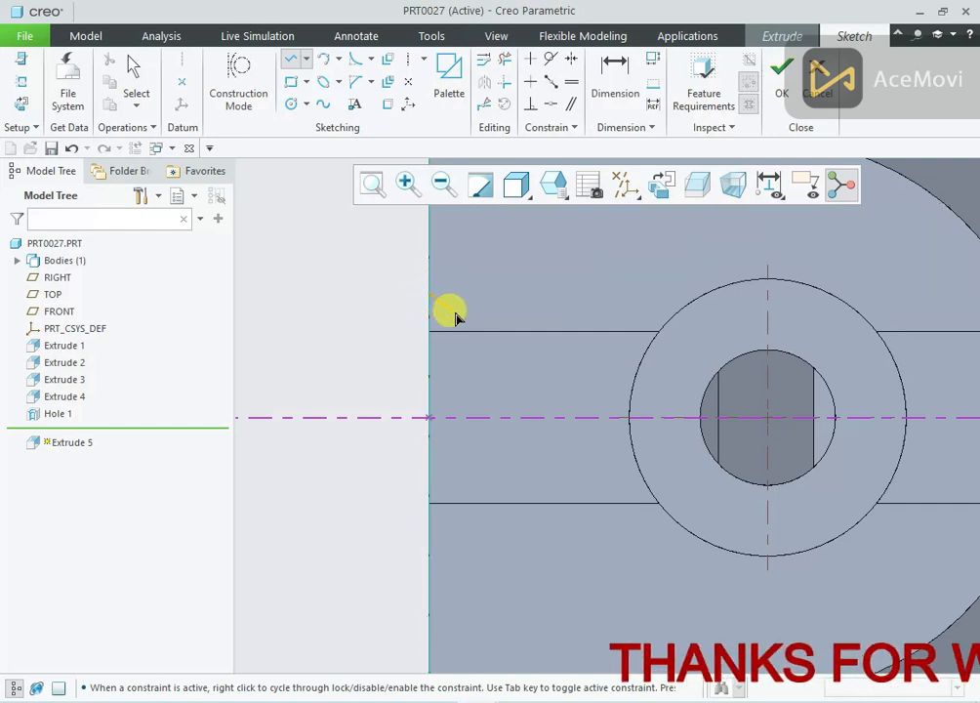
left_click(460, 314)
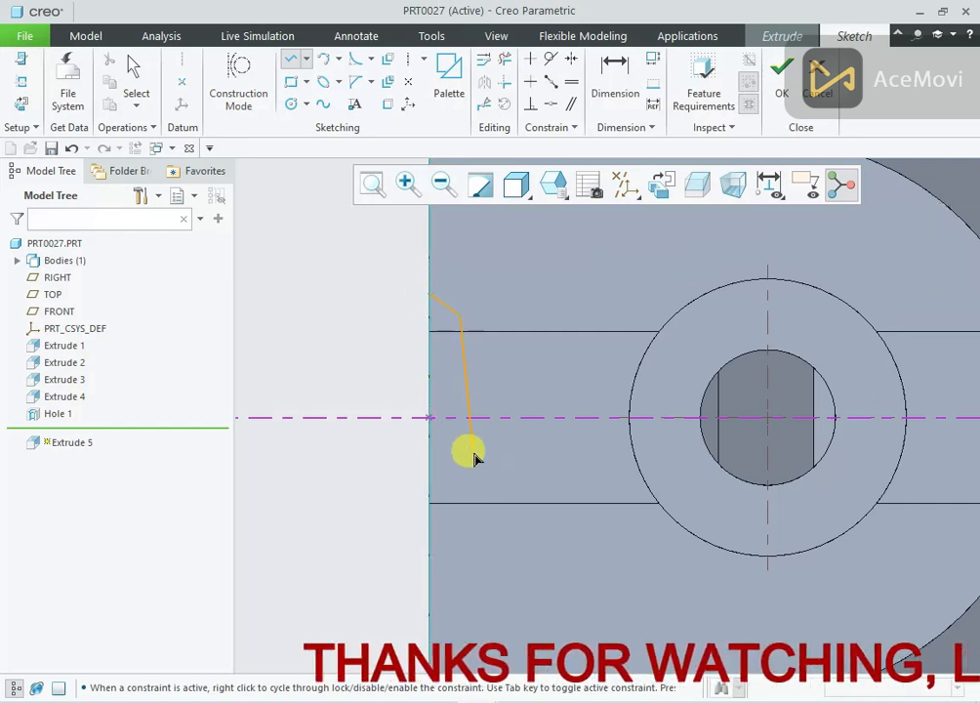
left_click(460, 527)
left_click(429, 552)
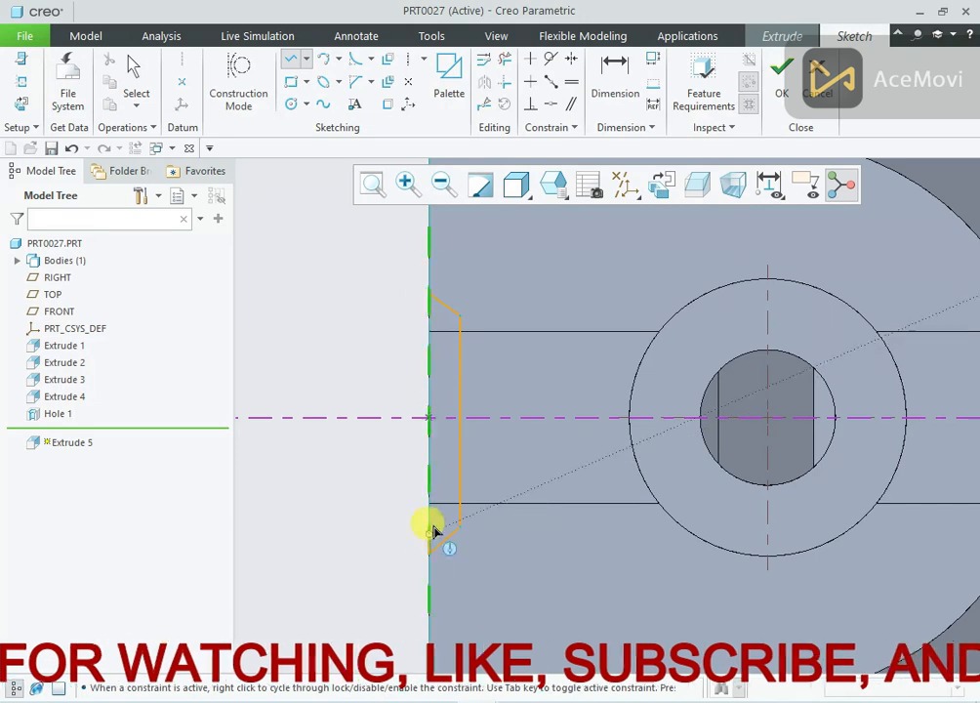
left_click(429, 296)
middle_click(372, 300)
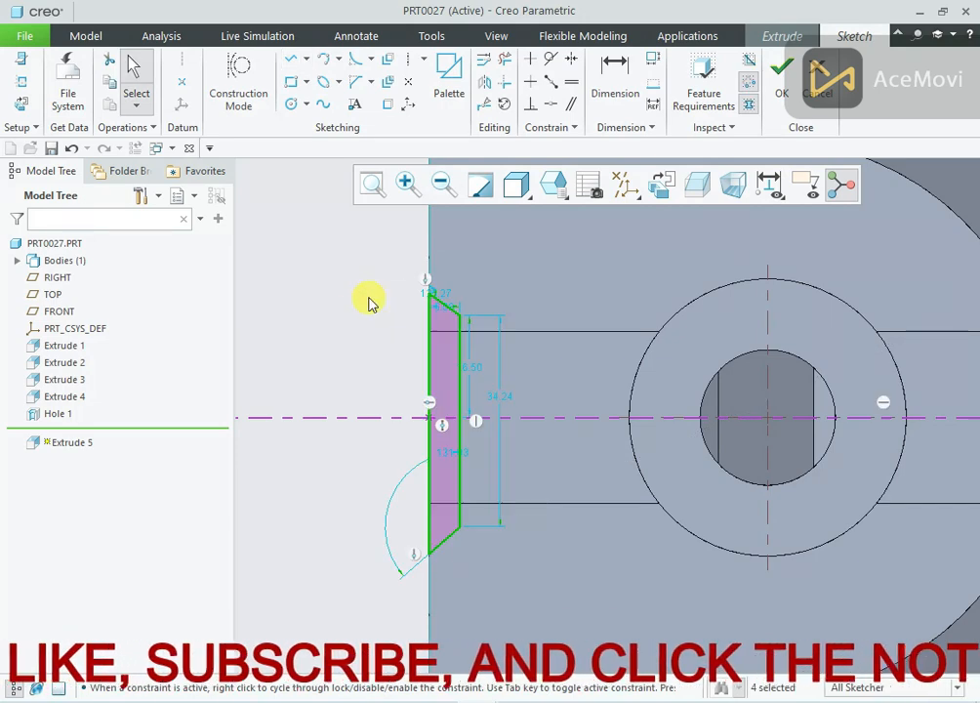
Make the trapezoid's outer and inner corner pairs symmetric about the horizontal centerline
left_click(571, 58)
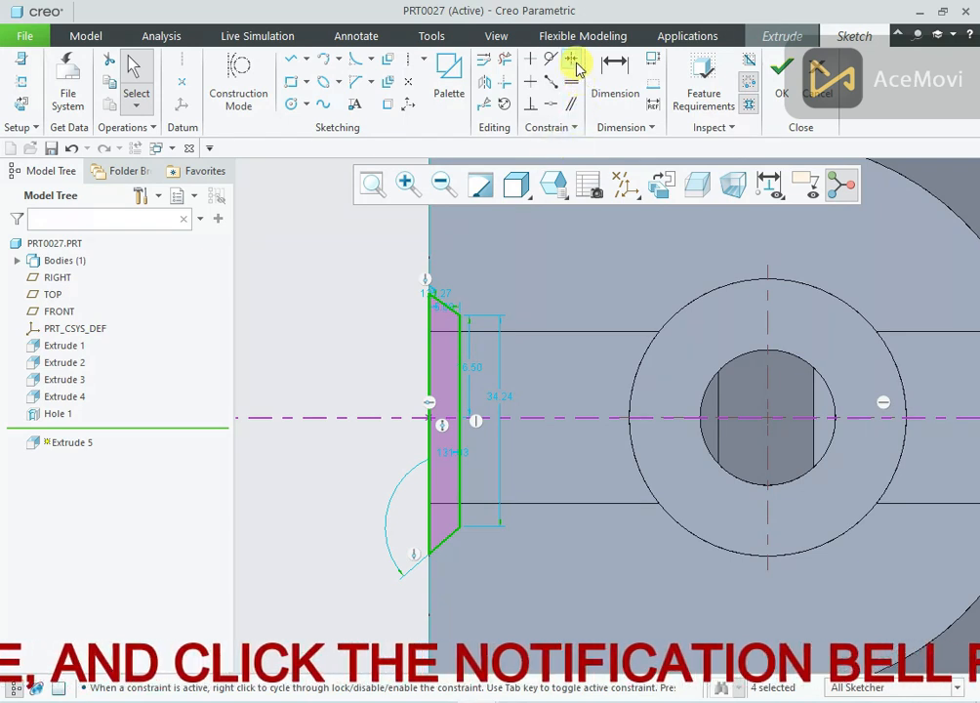
left_click(431, 294)
left_click(430, 553)
left_click(400, 418)
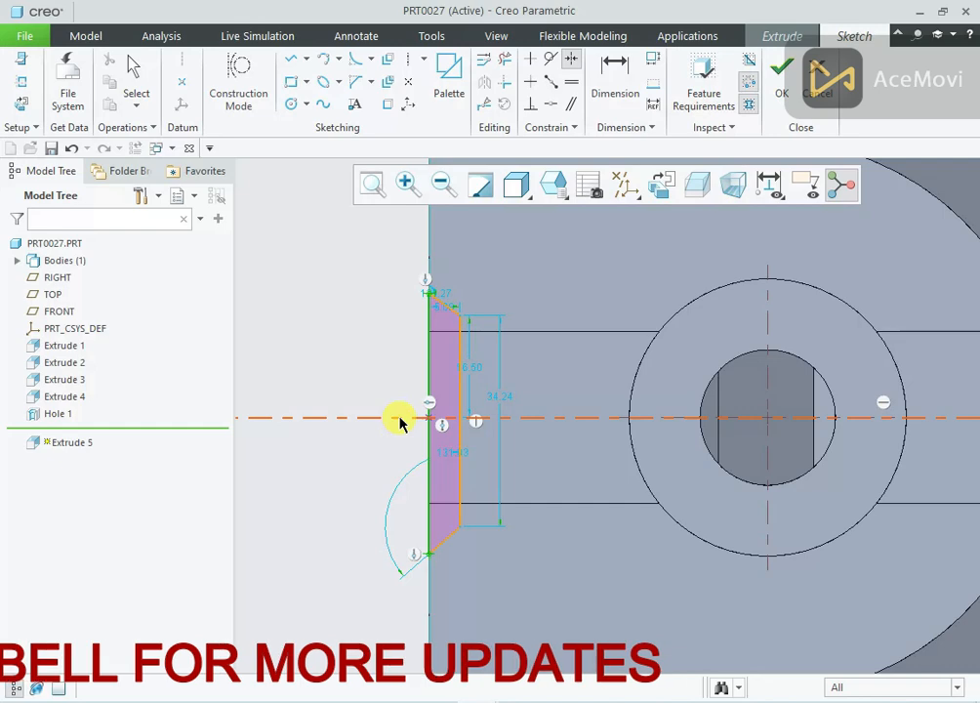
left_click(460, 311)
left_click(458, 529)
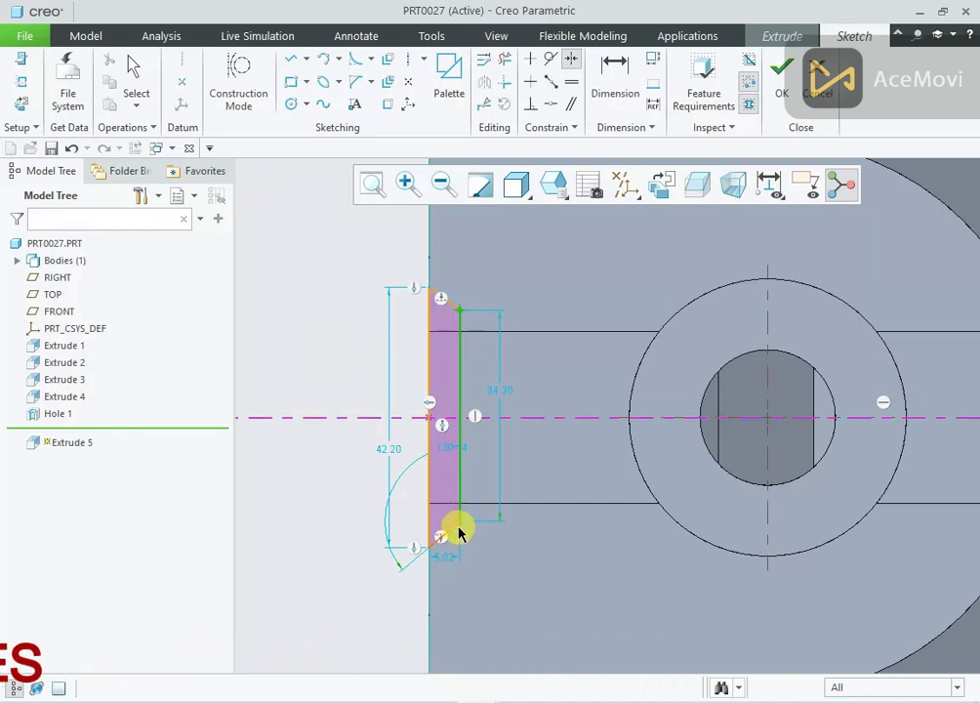
left_click(494, 419)
middle_click(361, 387)
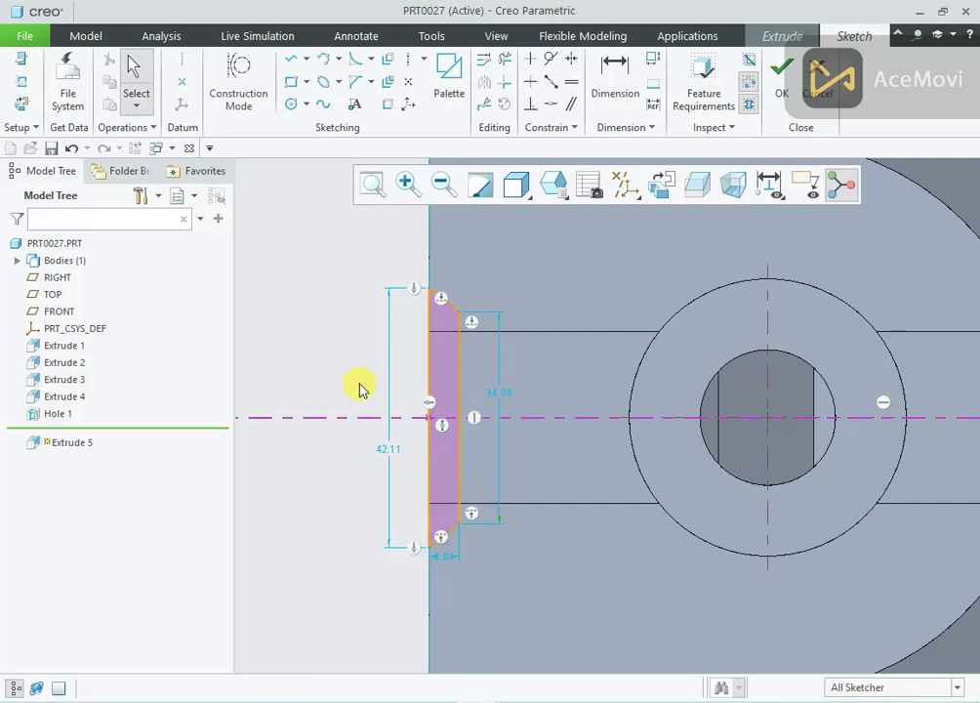
Dimension the angle between the lug's outer edge and the trapezoid's upper slanted side
scroll(436, 300, "down", 2)
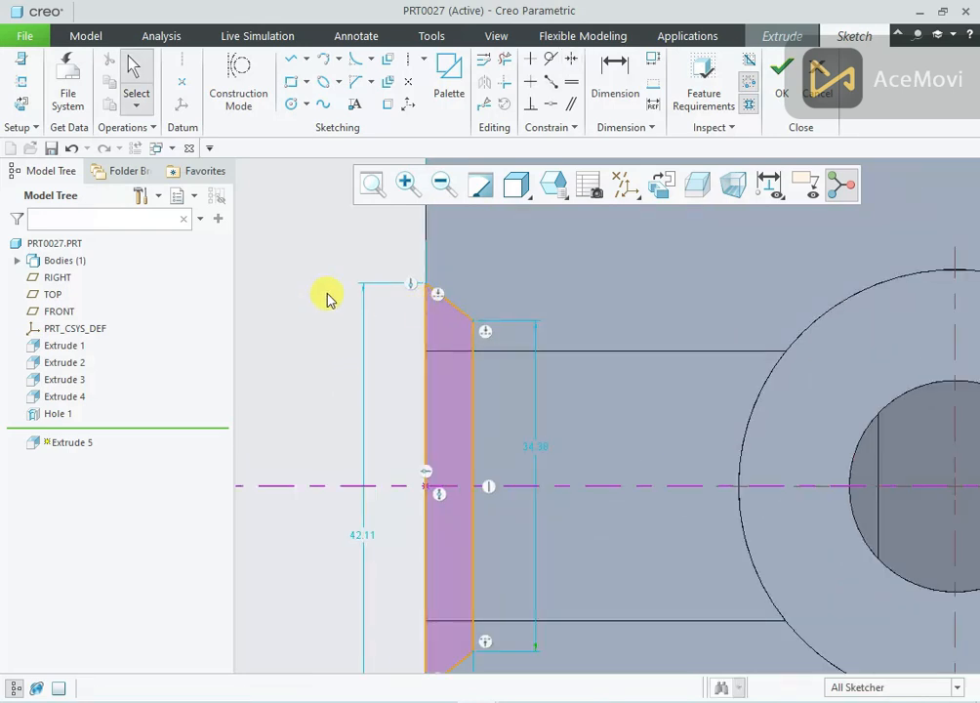
scroll(325, 290, "up", 1)
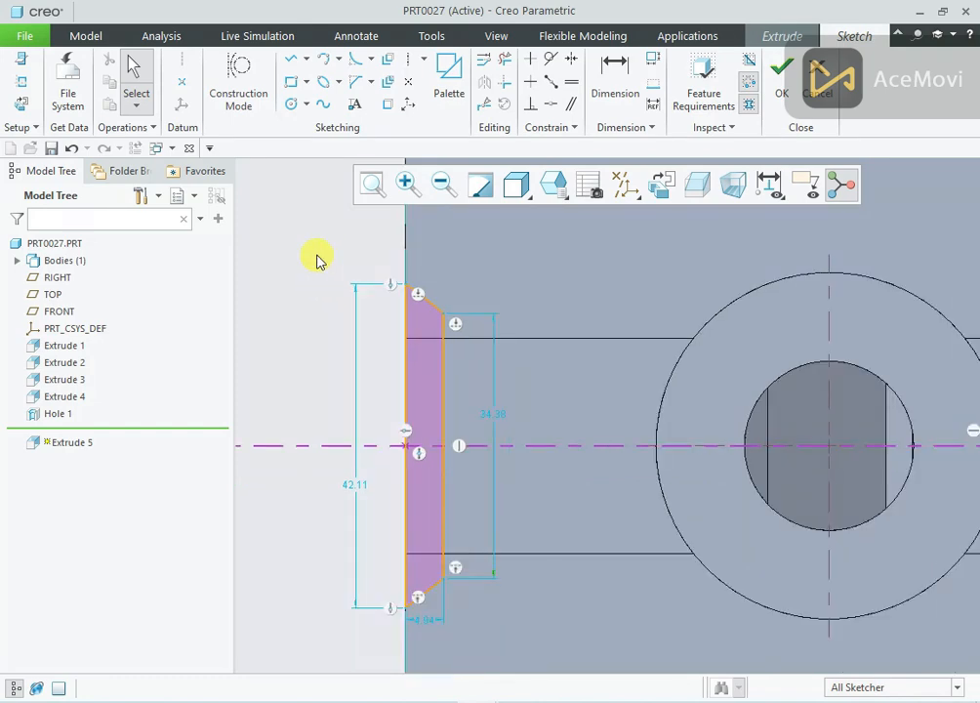
right_click(317, 258)
left_click(499, 286)
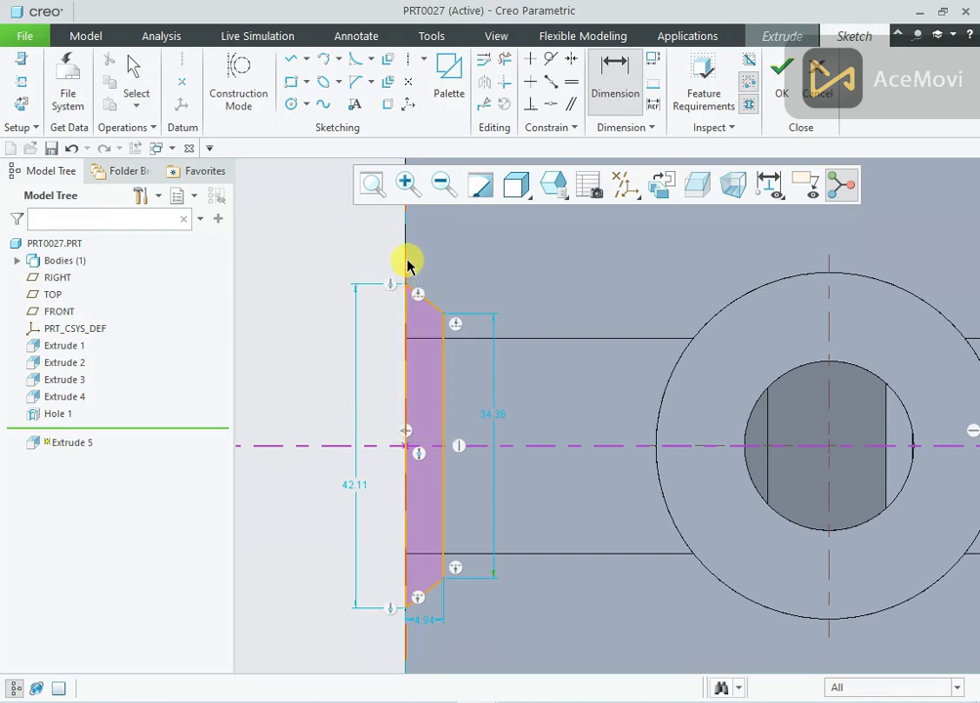
left_click(407, 263)
middle_click(450, 279)
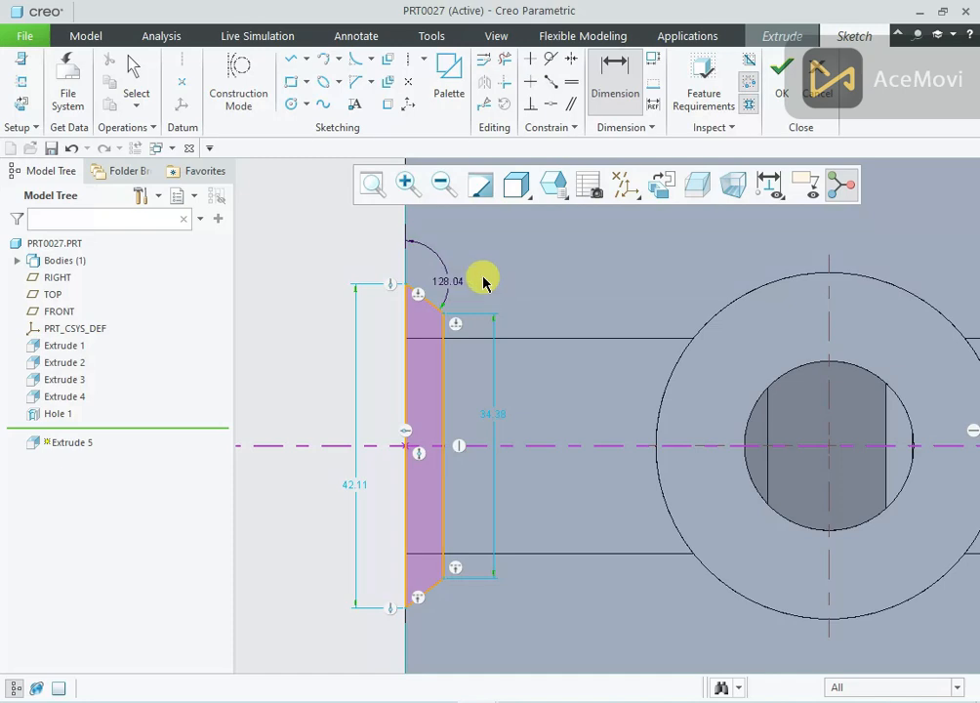
middle_click(483, 281)
Draw a horizontal centerline through the trapezoid's upper outer corner on the lug's edge
scroll(439, 330, "down", 3)
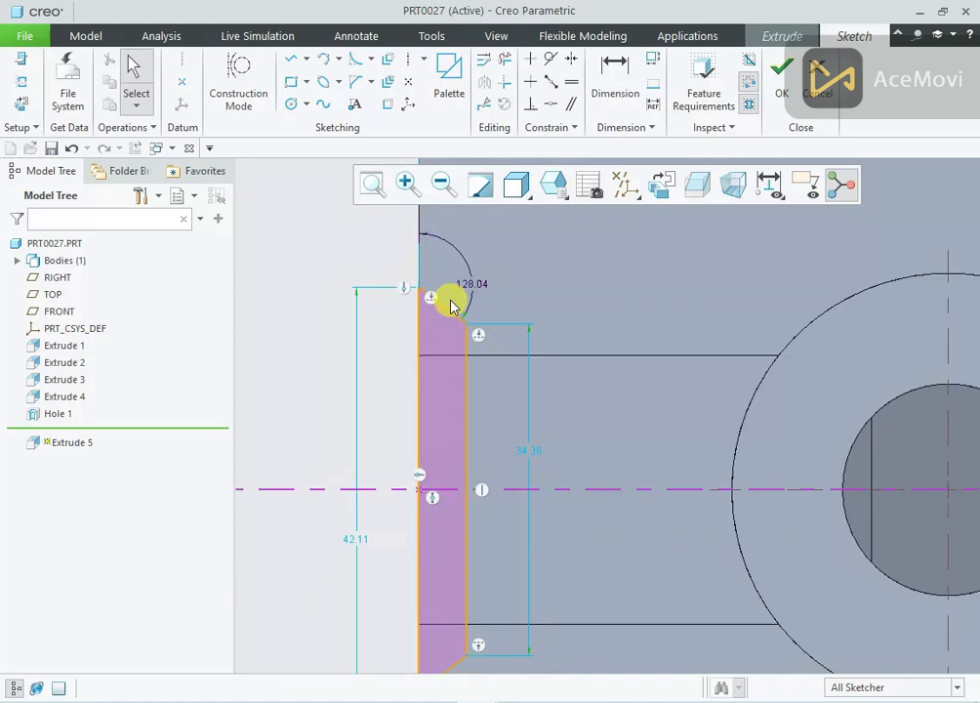
scroll(450, 305, "up", 3)
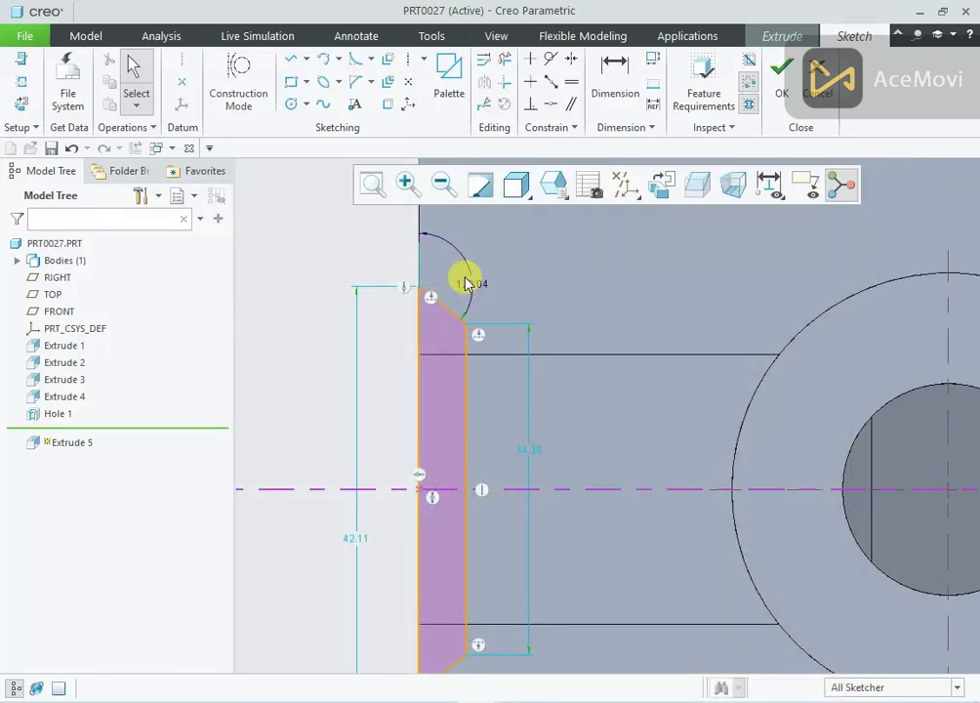
scroll(459, 300, "down", 2)
scroll(443, 291, "up", 2)
right_click(291, 265)
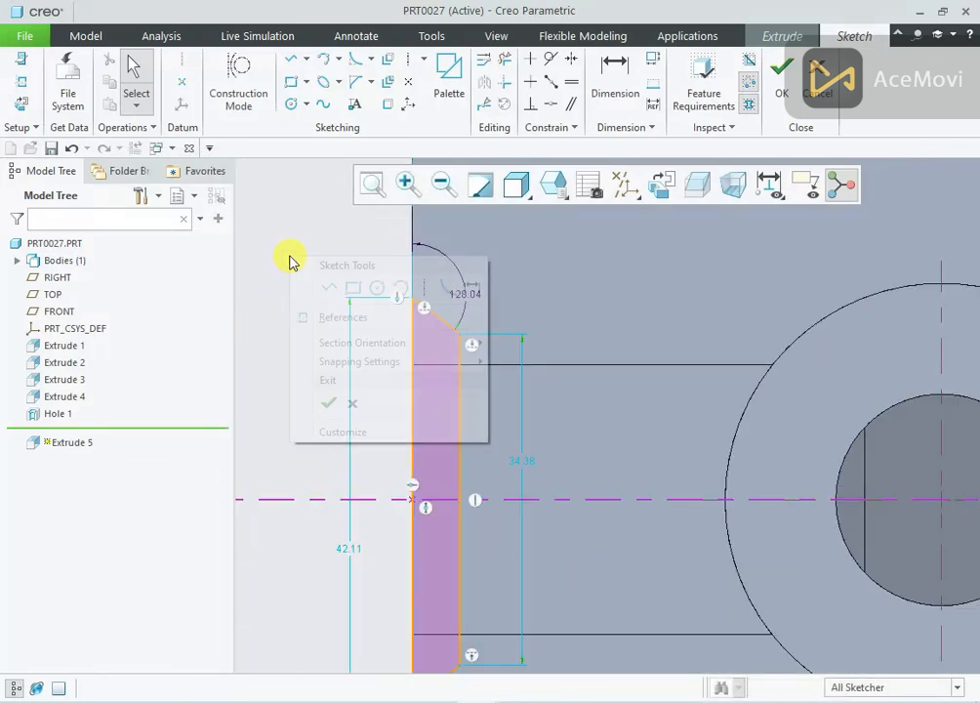
left_click(421, 288)
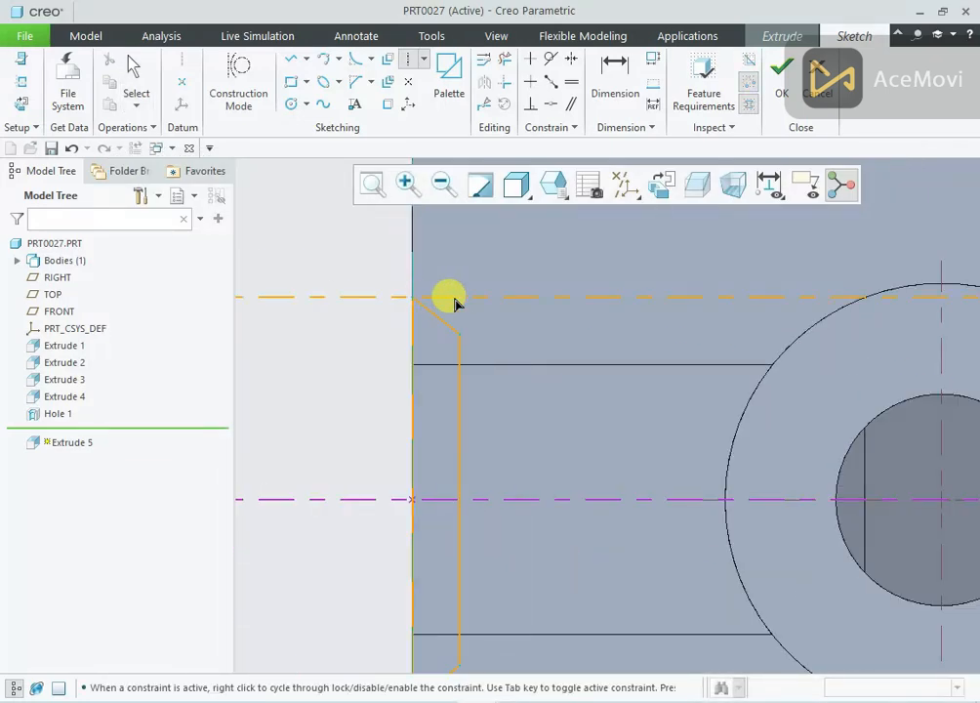
left_click(412, 298)
middle_click(338, 276)
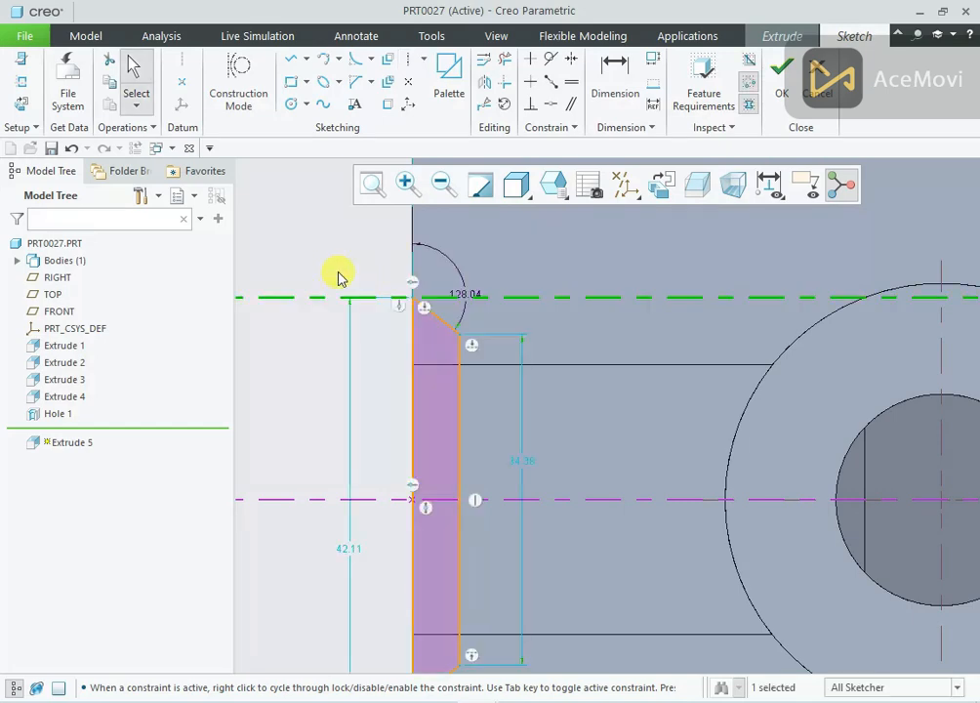
Replace the upper slanted side's angle dimension with a 30° angle measured from the new upper centerline
left_click(465, 294)
key("Delete")
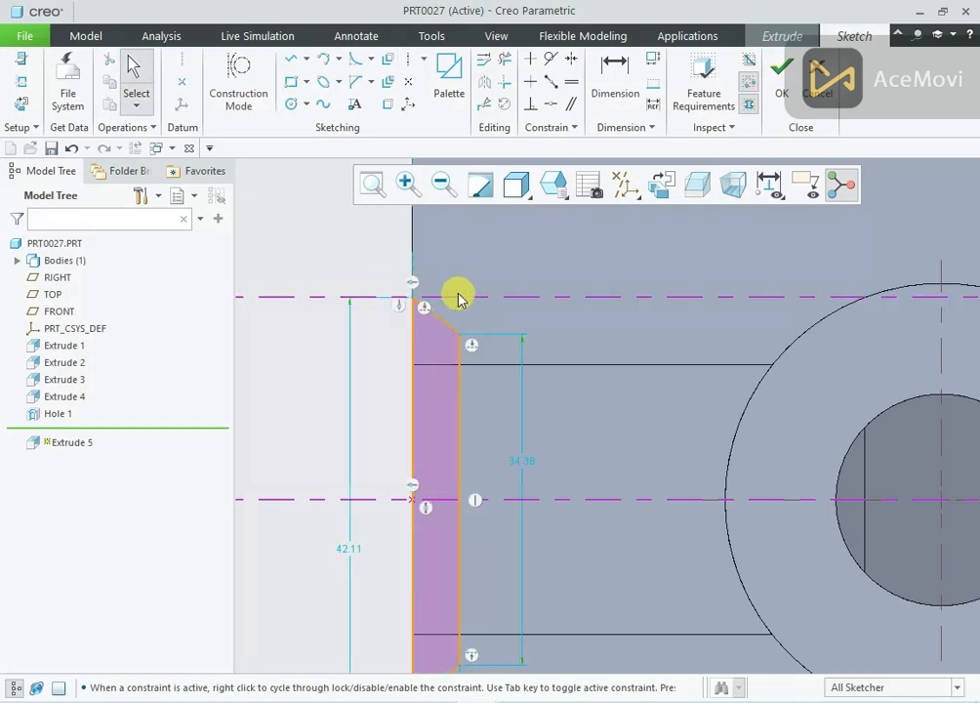
right_click(307, 252)
left_click(495, 276)
left_click(477, 296)
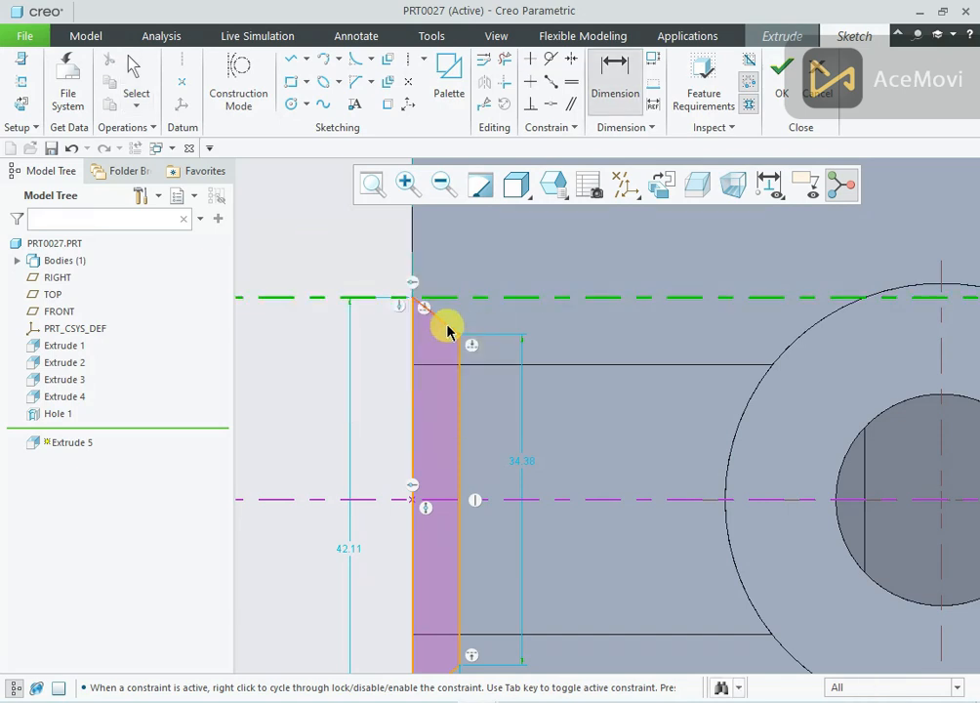
left_click(466, 317)
middle_click(509, 322)
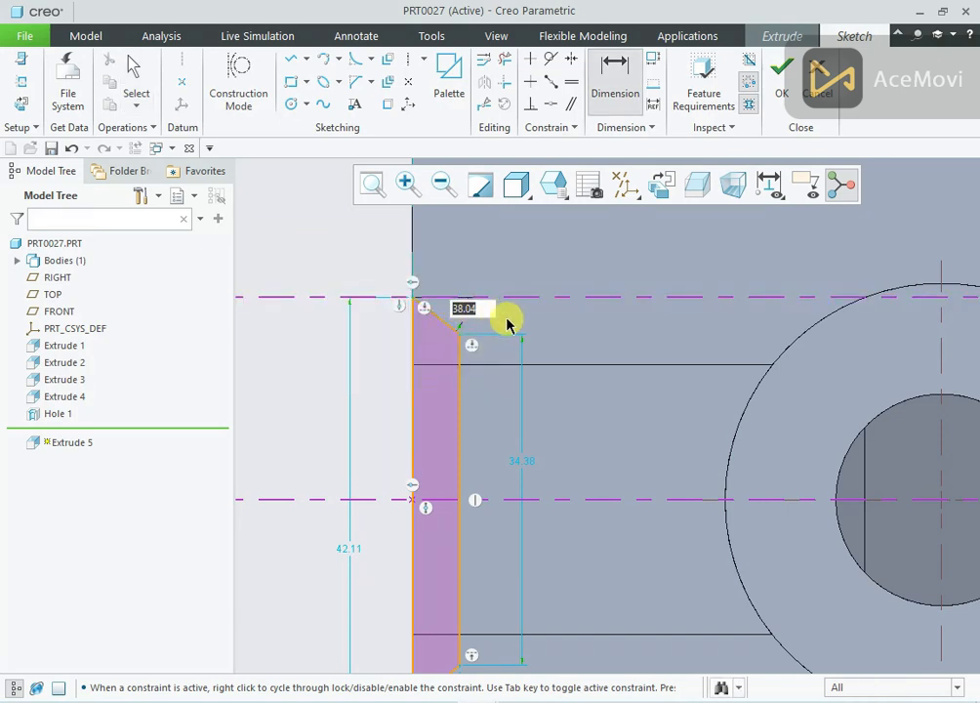
type("30")
key("Return")
scroll(394, 317, "up", 3)
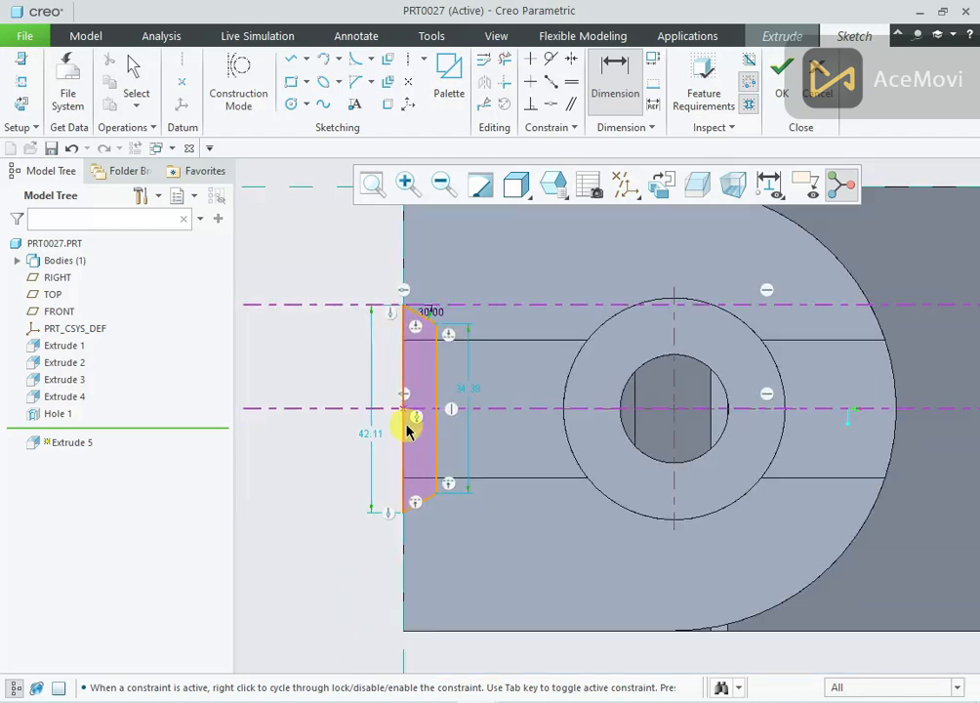
scroll(420, 472, "down", 2)
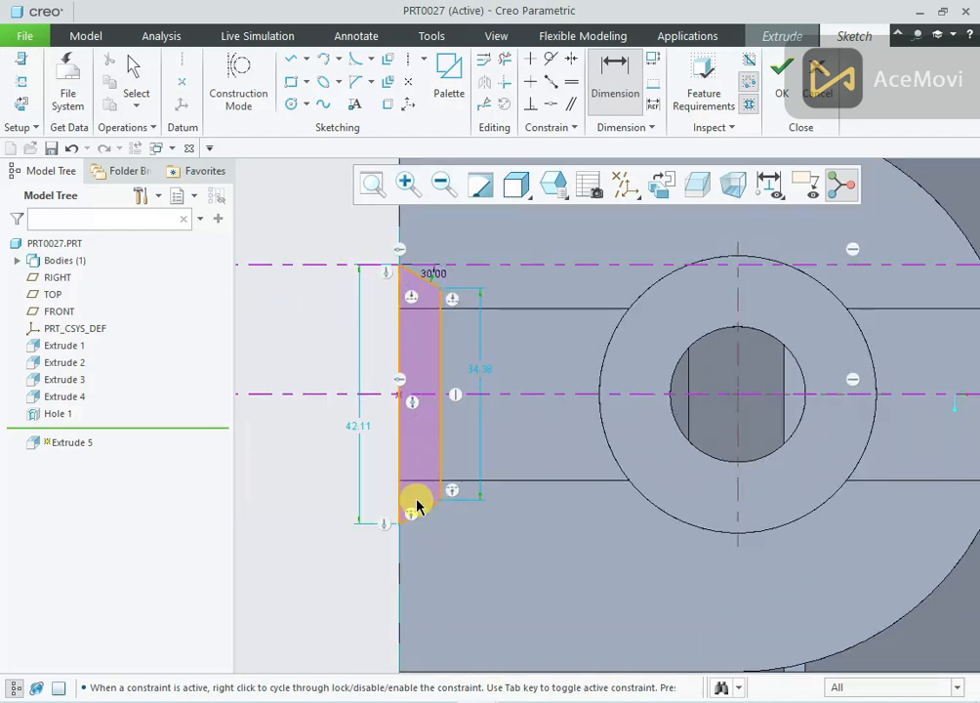
middle_click(324, 303)
Dimension the trapezoid's depth from the lug's outer edge to its inner side as 5 mm
right_click(307, 311)
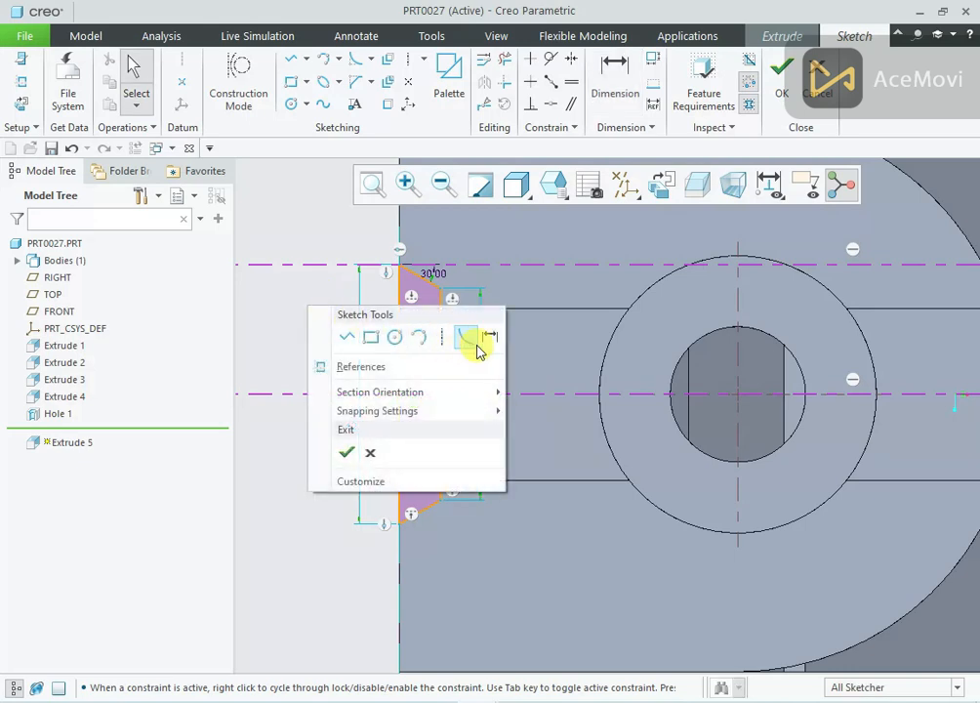
left_click(473, 340)
left_click(398, 330)
middle_click(429, 222)
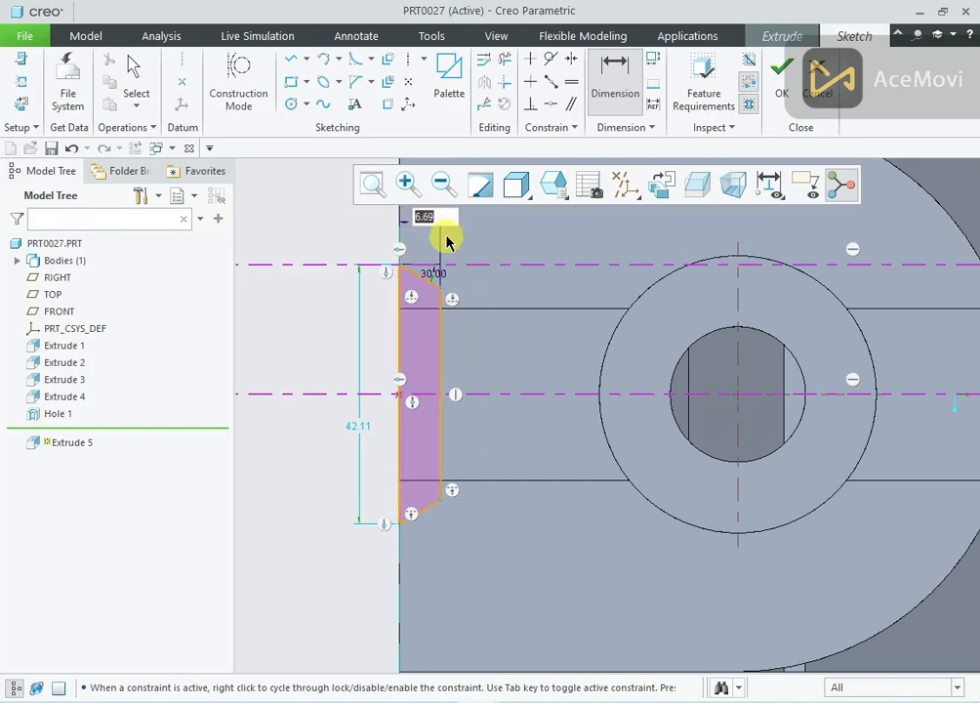
type("5")
key("Return")
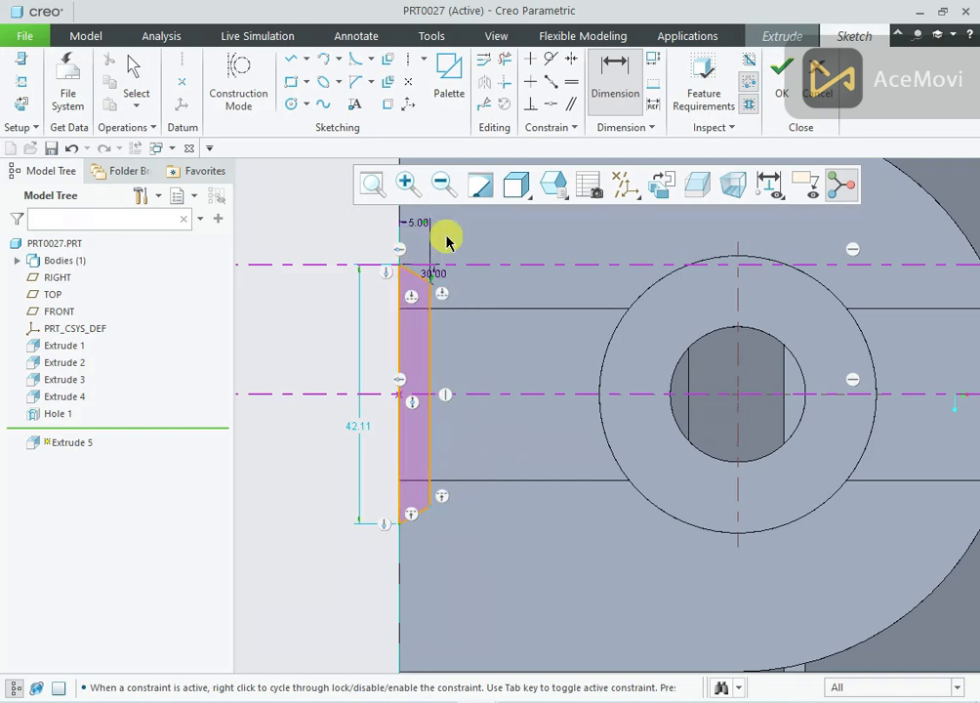
scroll(327, 343, "down", 2)
middle_click(328, 335)
Set the trapezoid's length along the lug's outer edge to 40 mm
double_click(366, 448)
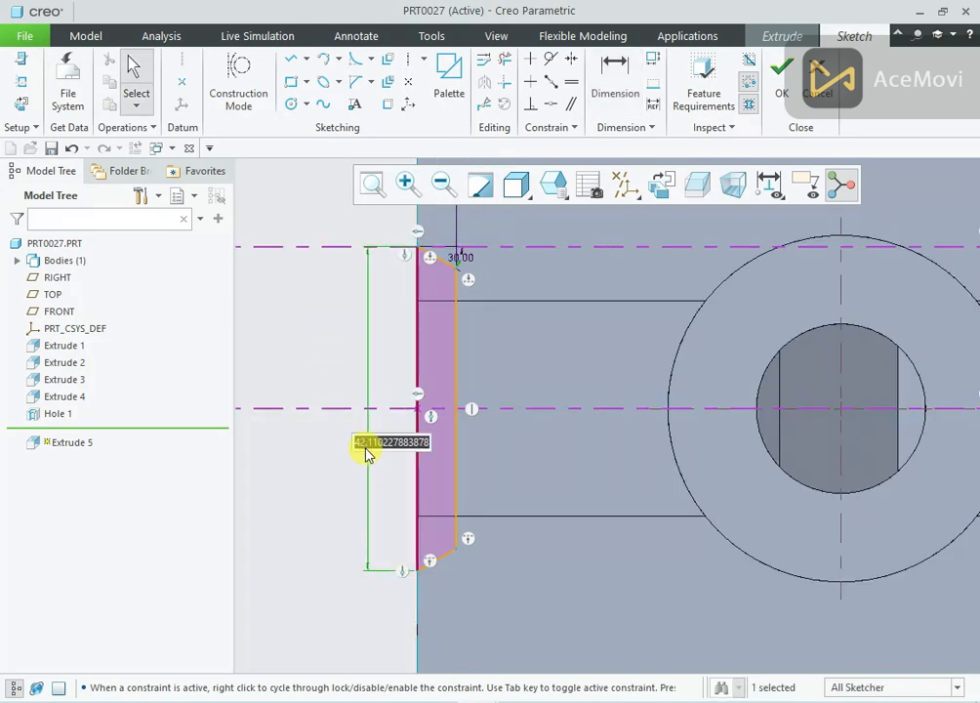
key("Return")
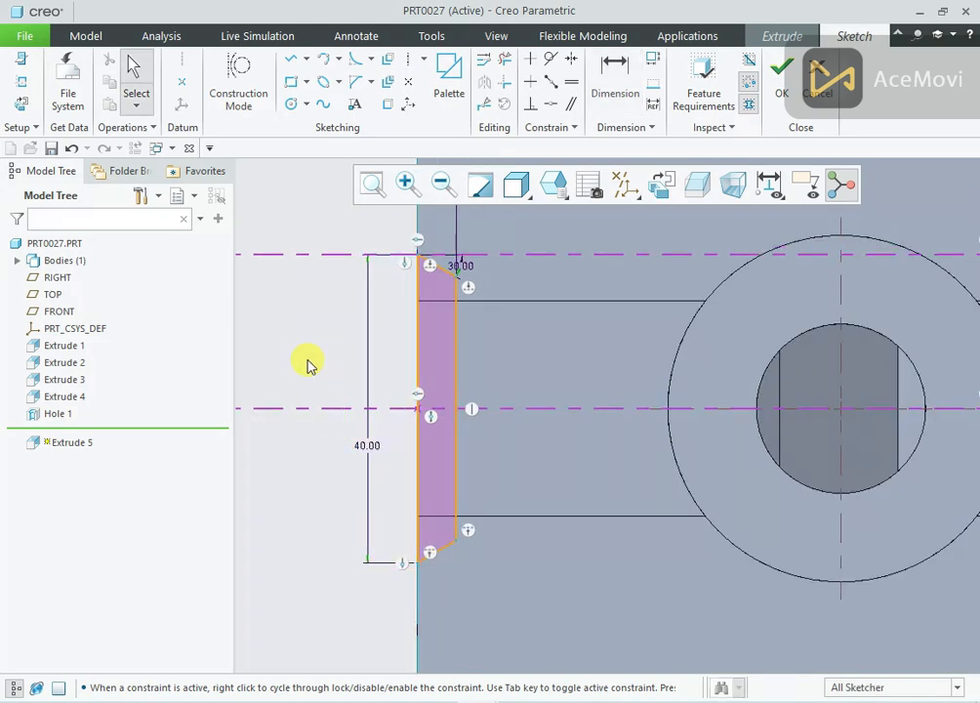
scroll(354, 386, "up", 2)
scroll(342, 371, "down", 2)
scroll(379, 388, "up", 1)
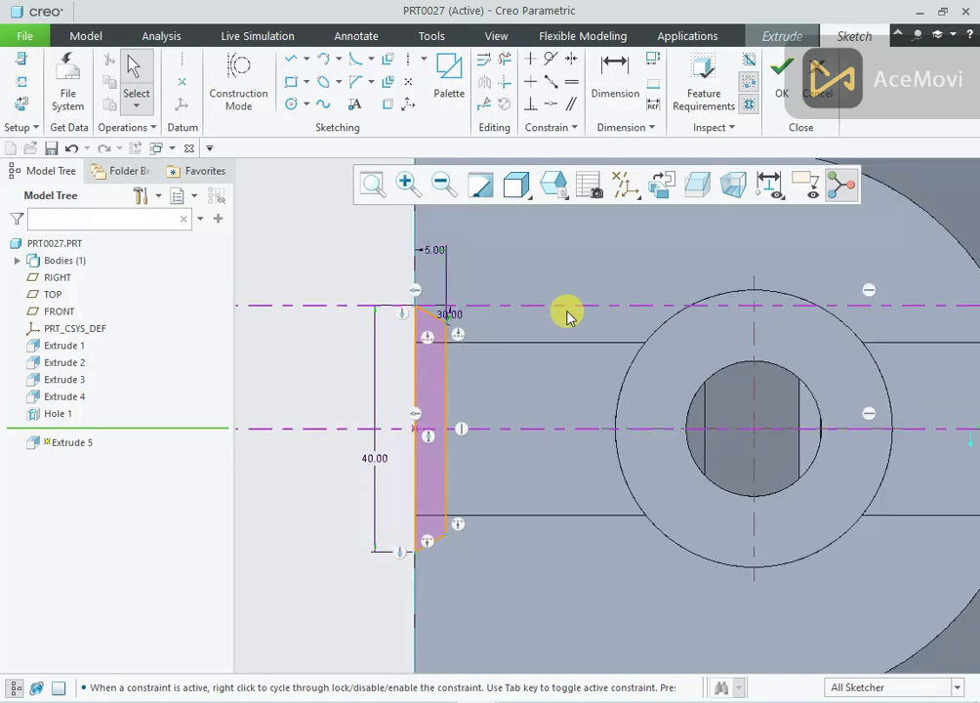
Finish the trapezoid sketch and extrude it as a material-removing cut through all surfaces
left_click(778, 76)
middle_click_drag(551, 328, 546, 257)
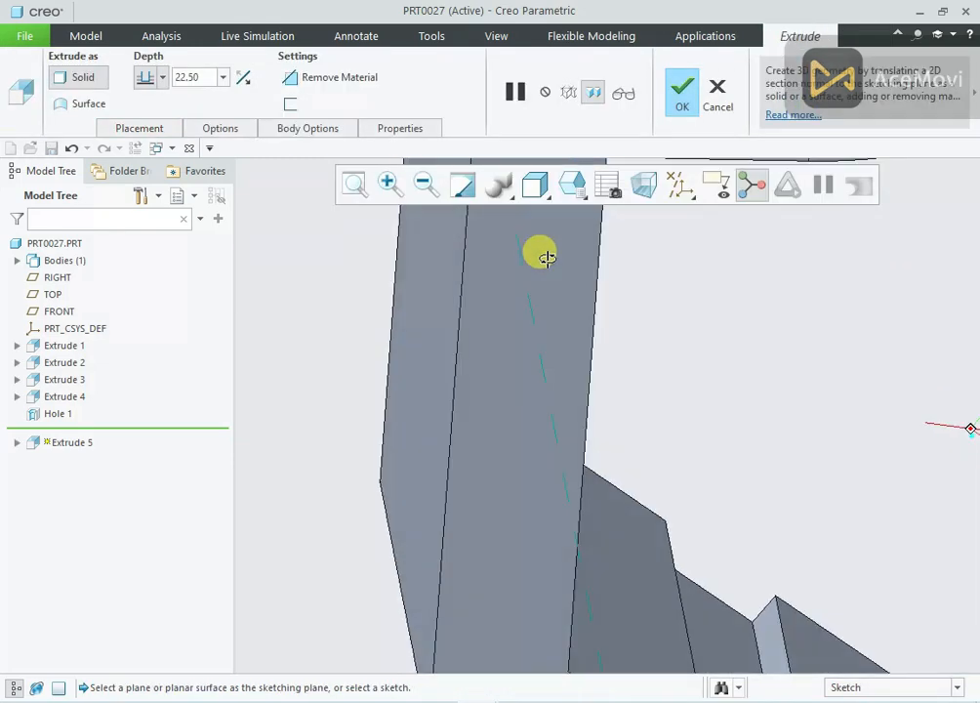
scroll(542, 293, "up", 3)
middle_click_drag(540, 317, 583, 281)
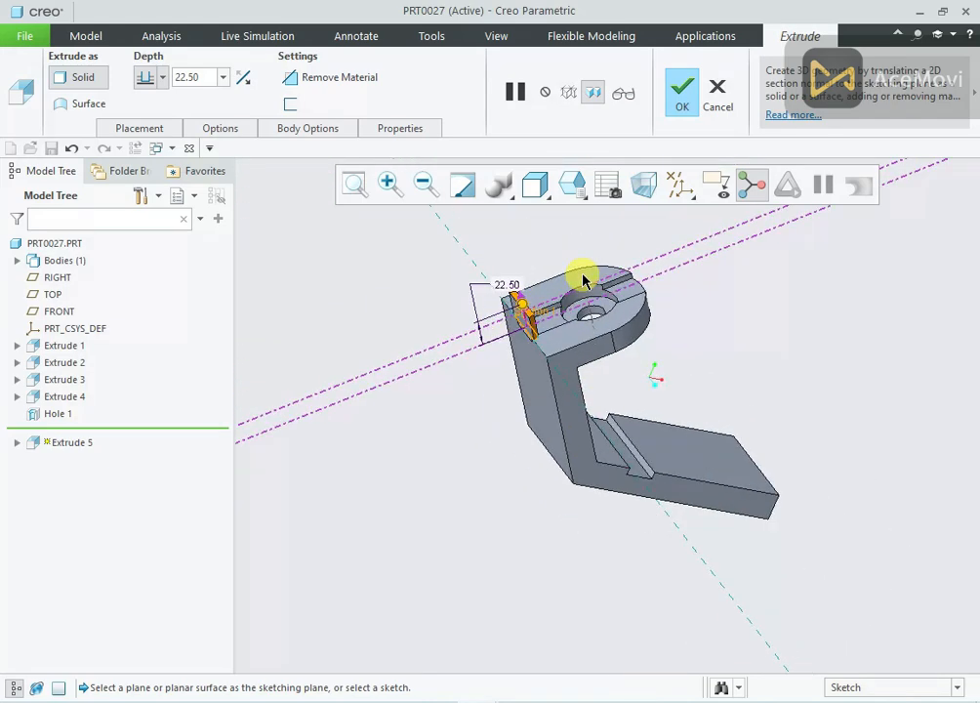
scroll(581, 276, "down", 4)
scroll(453, 232, "up", 2)
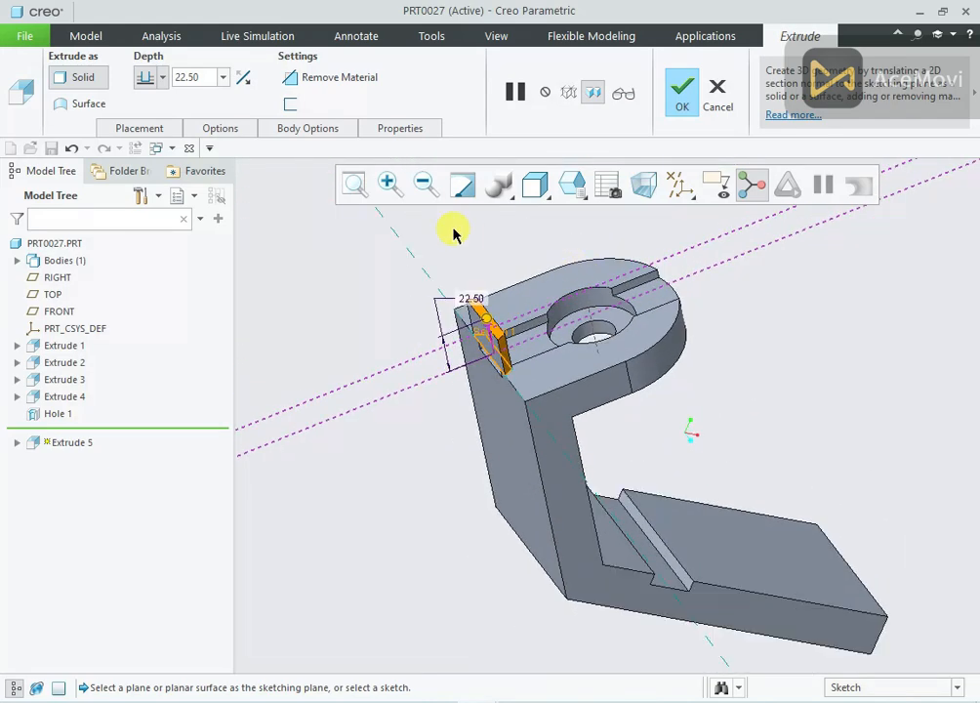
left_click(163, 78)
left_click(149, 153)
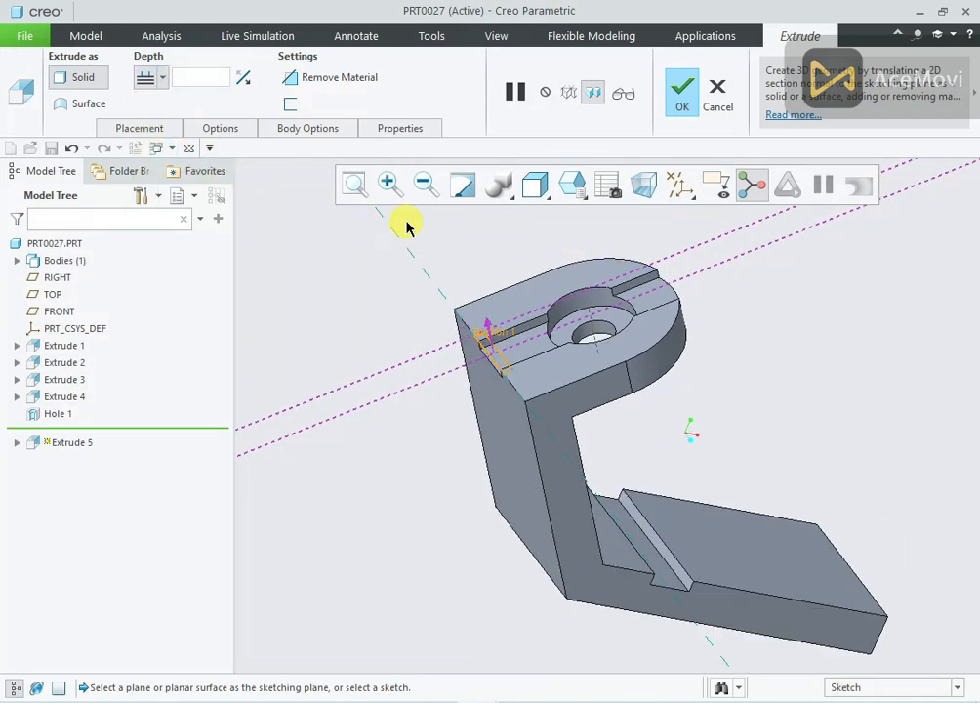
left_click(290, 77)
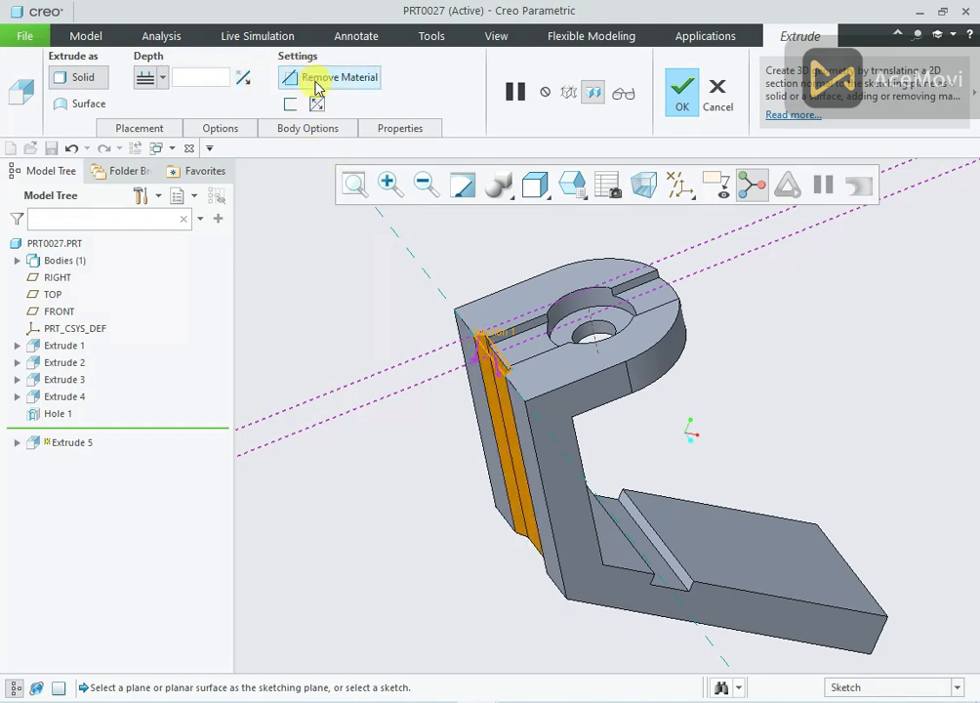
left_click(682, 93)
middle_click_drag(506, 249, 671, 332)
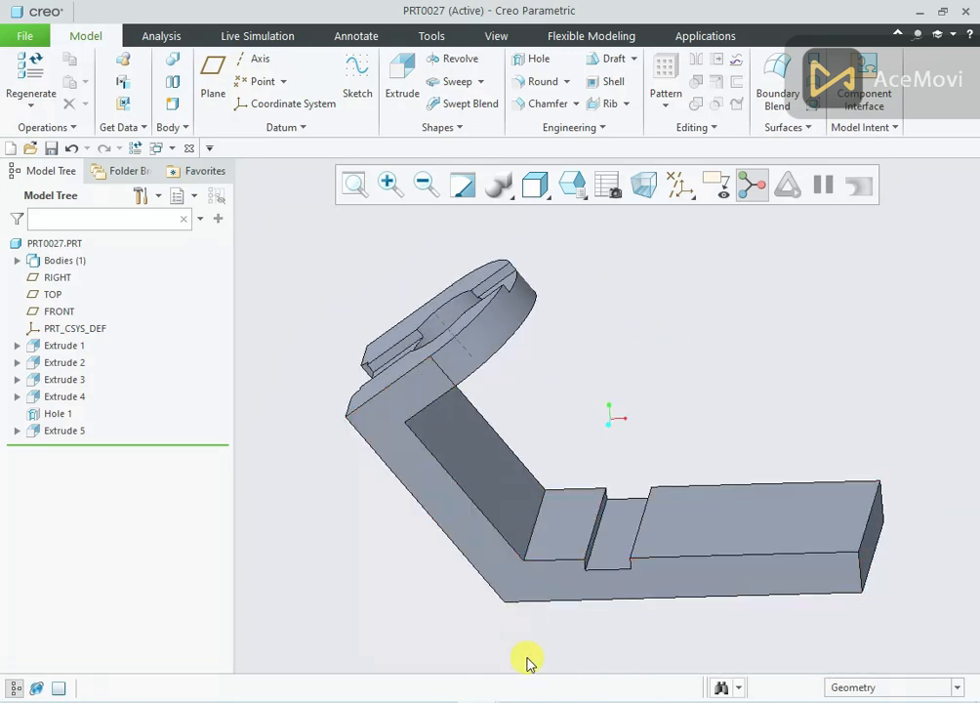
Following the reference drawing in Photos, create a datum plane through the base's front top edge, rotated 335° from the base's top face
left_click(519, 700)
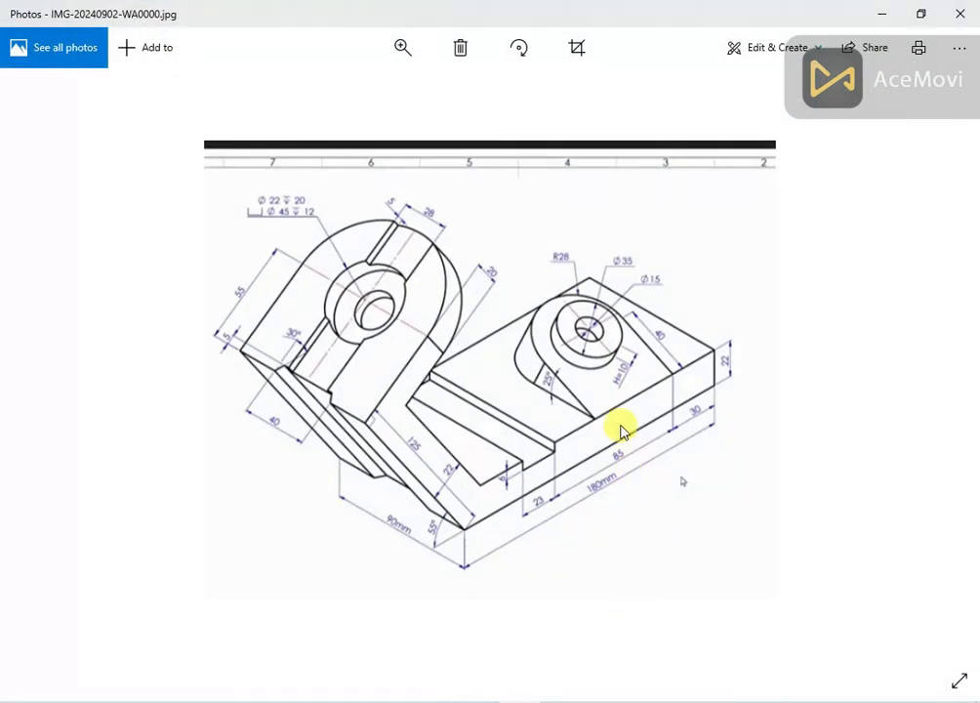
scroll(602, 386, "up", 3)
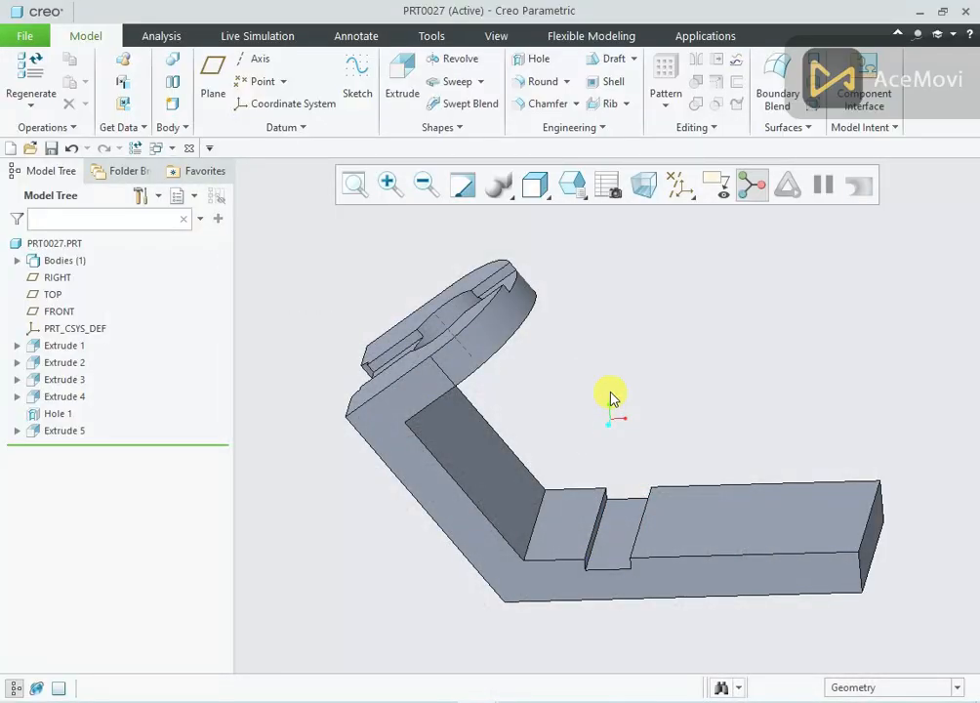
middle_click_drag(610, 397, 649, 410)
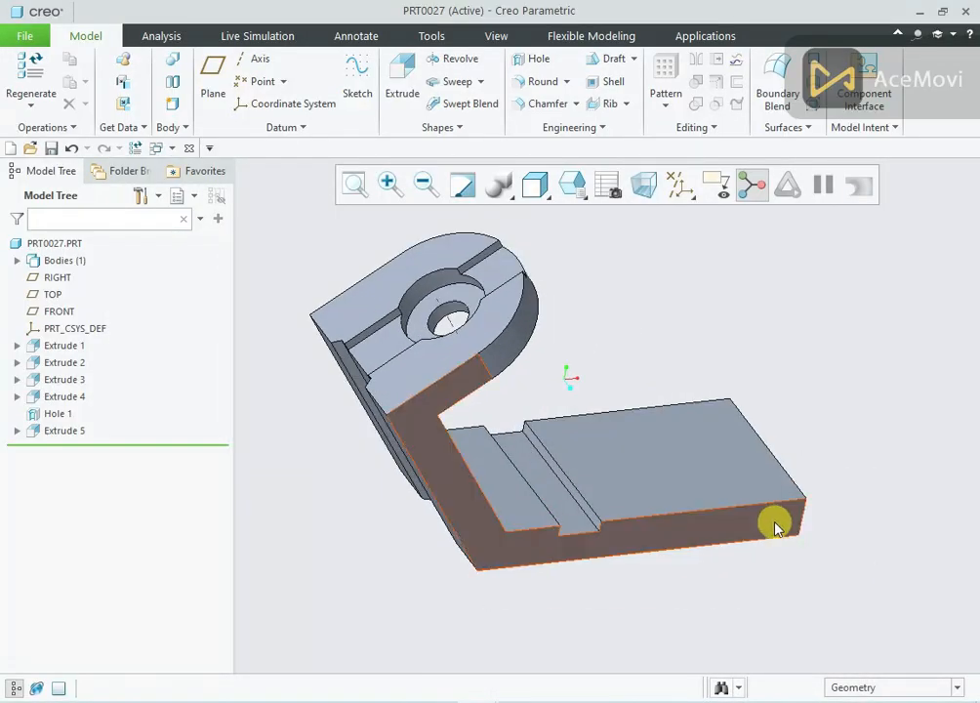
left_click(215, 87)
left_click(644, 444)
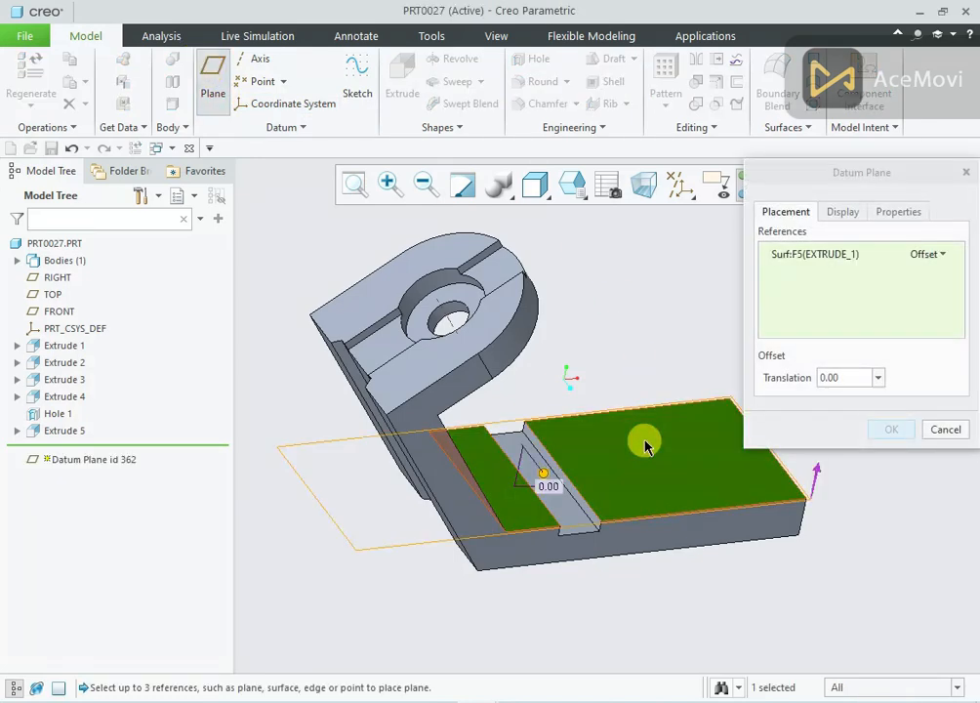
left_click(686, 517, "ctrl")
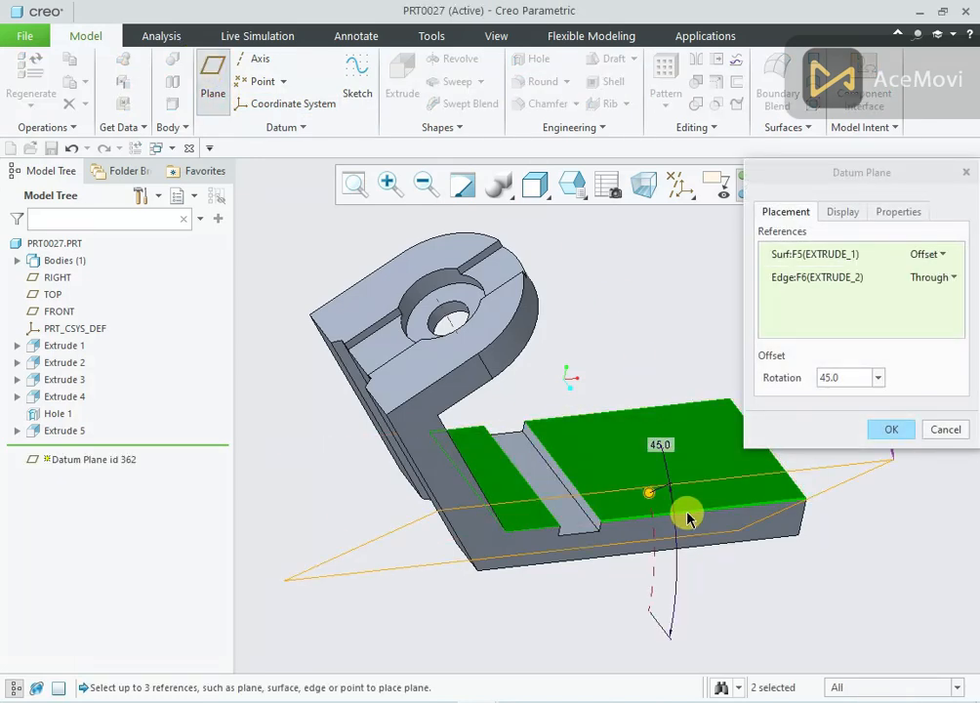
double_click(661, 444)
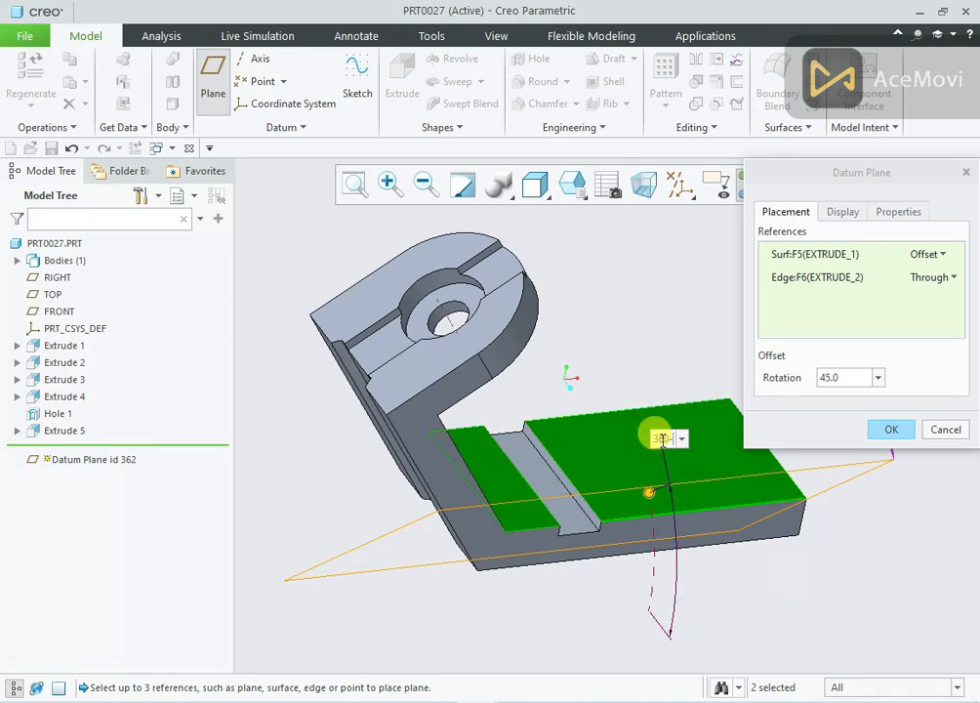
type("335")
key("Return")
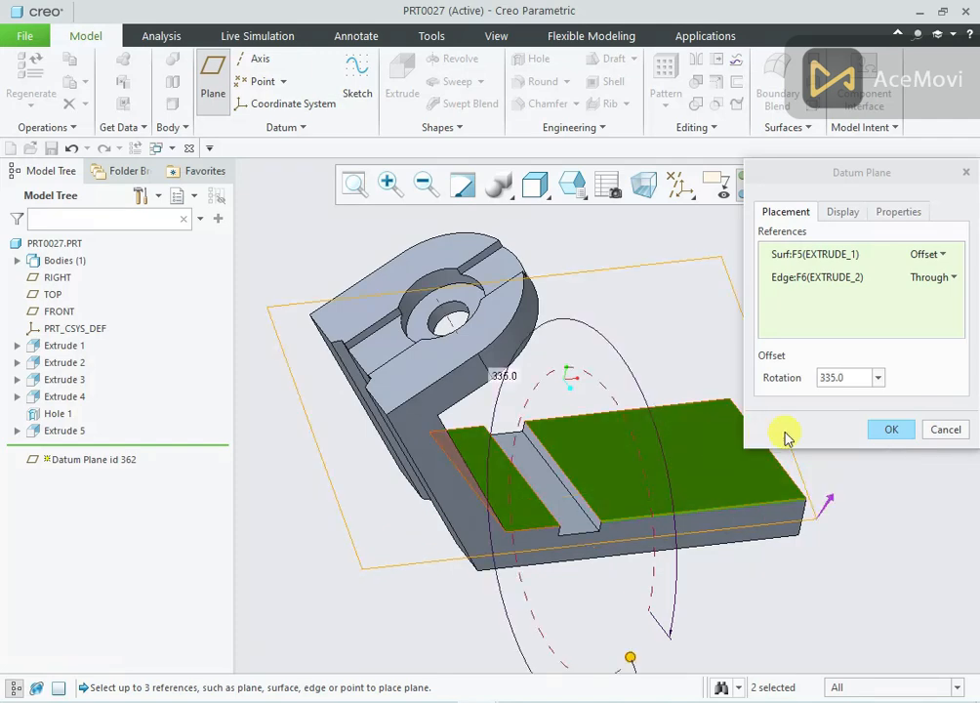
left_click(888, 432)
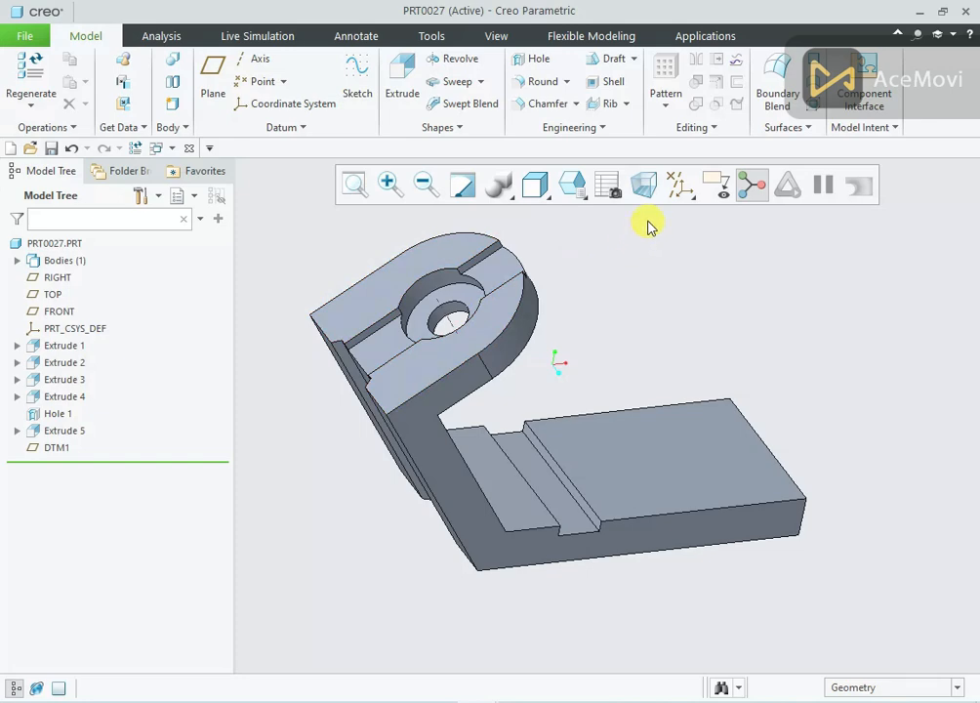
Turn on the display of datum planes in the model
left_click(680, 186)
left_click(669, 288)
scroll(634, 385, "up", 2)
middle_click_drag(636, 340, 653, 321)
scroll(652, 321, "down", 1)
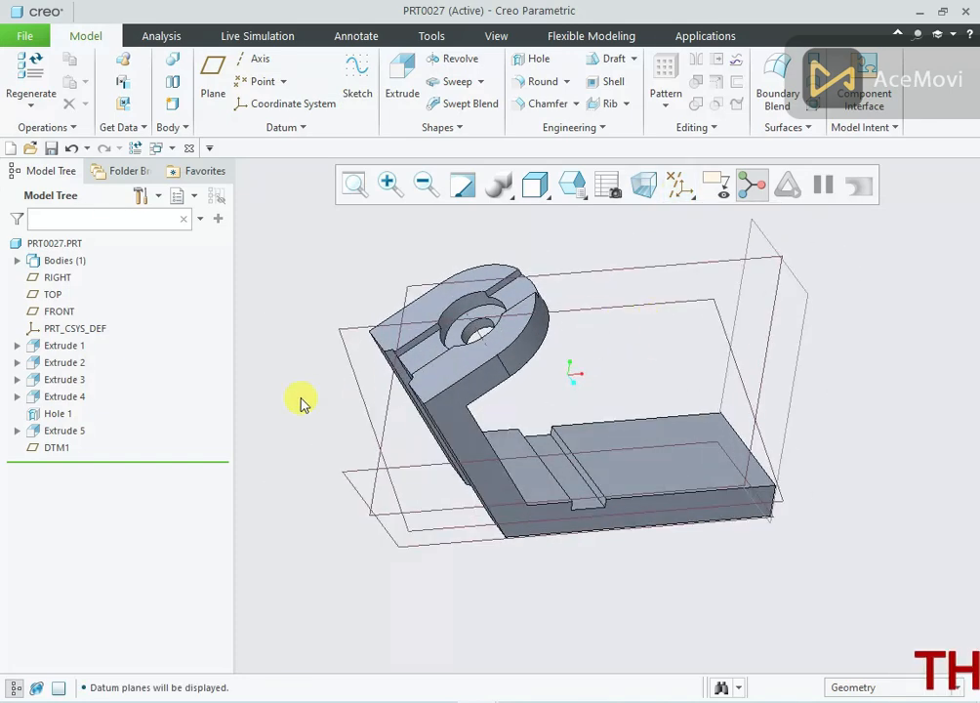
Start an extrusion sketch on datum plane DTM1 viewed square-on, and consult the reference drawing in Photos
left_click(56, 448)
left_click(87, 376)
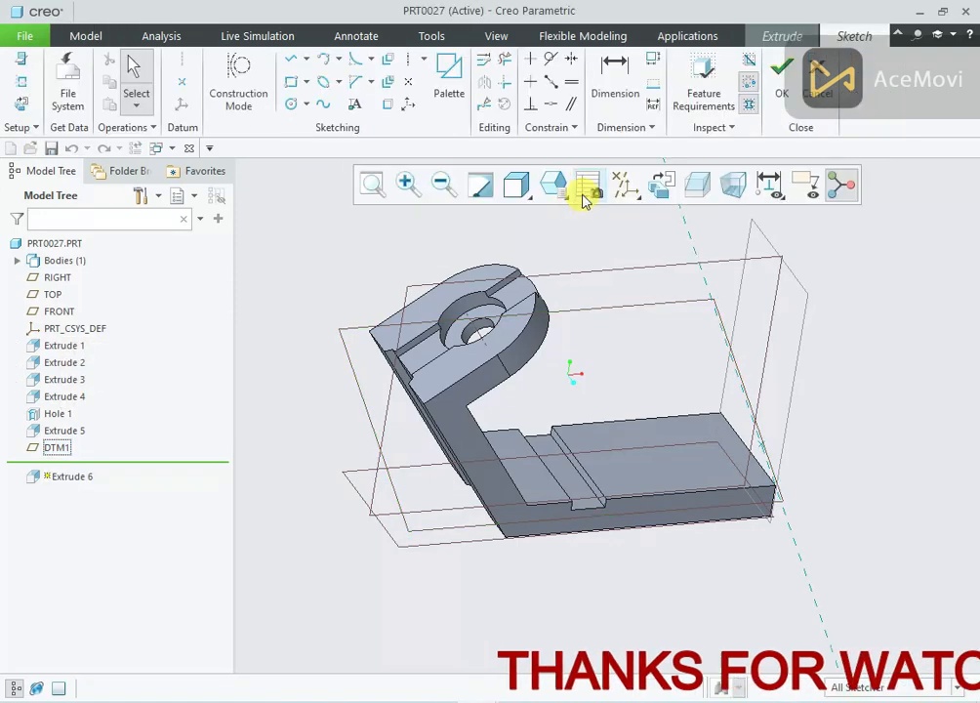
left_click(656, 186)
scroll(714, 507, "down", 4)
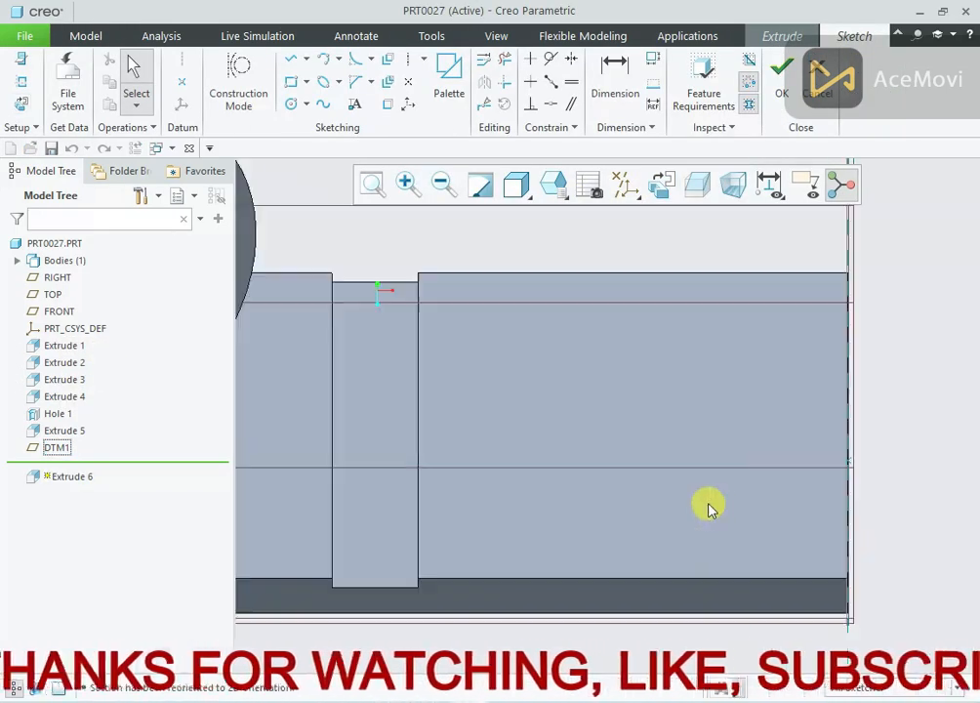
scroll(716, 509, "up", 2)
left_click(548, 699)
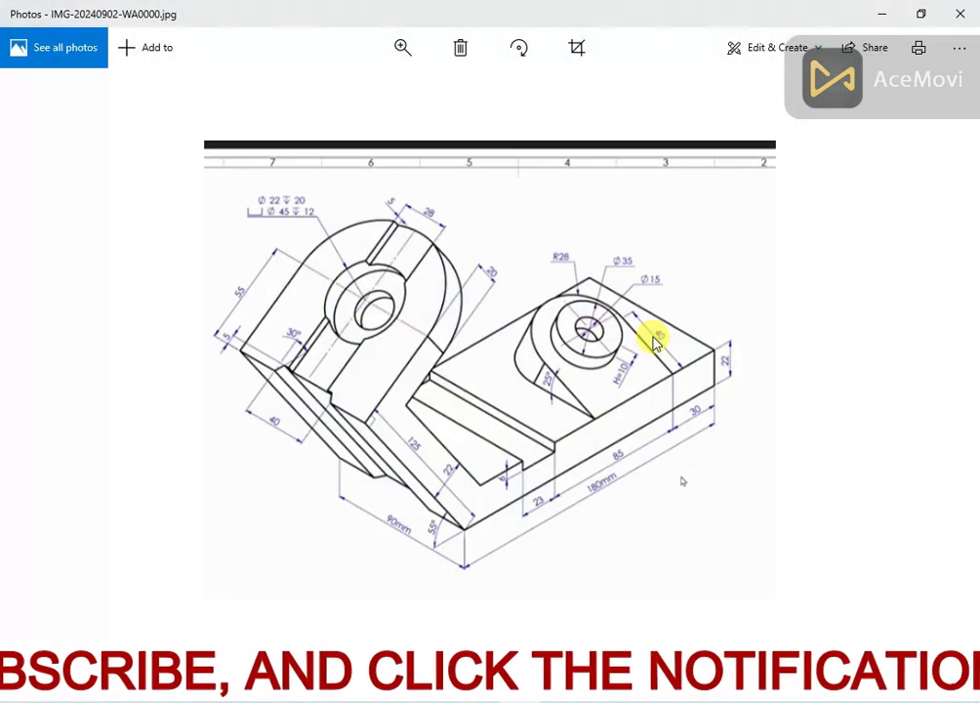
left_click(519, 700)
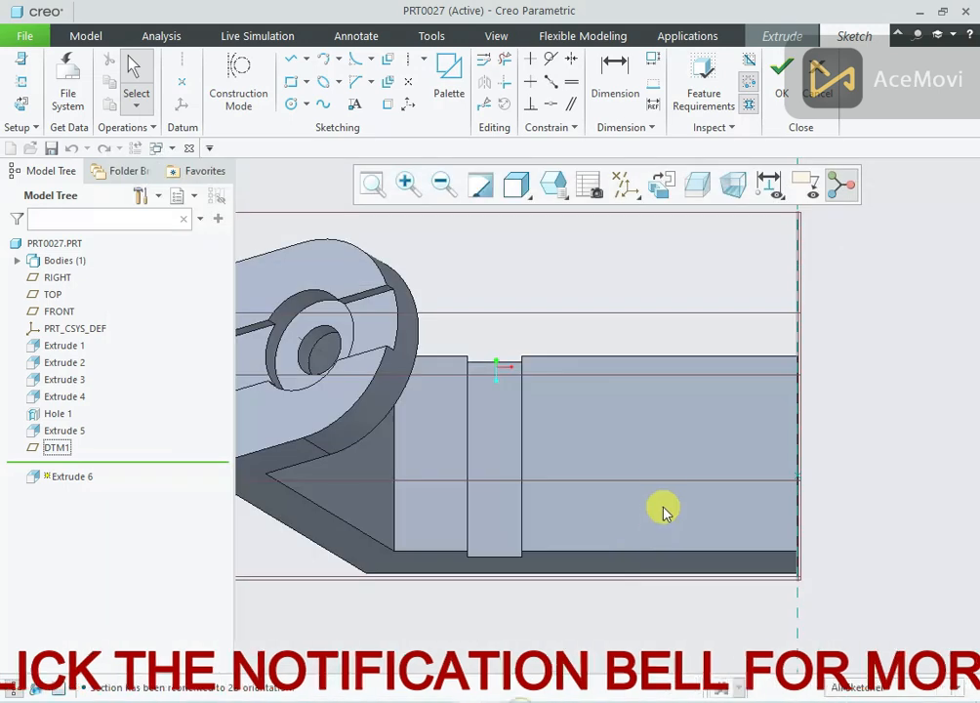
Sketch a circle on the base between its cross slot and free end, and set the diameter to 56 mm (28*2)
right_click(690, 245)
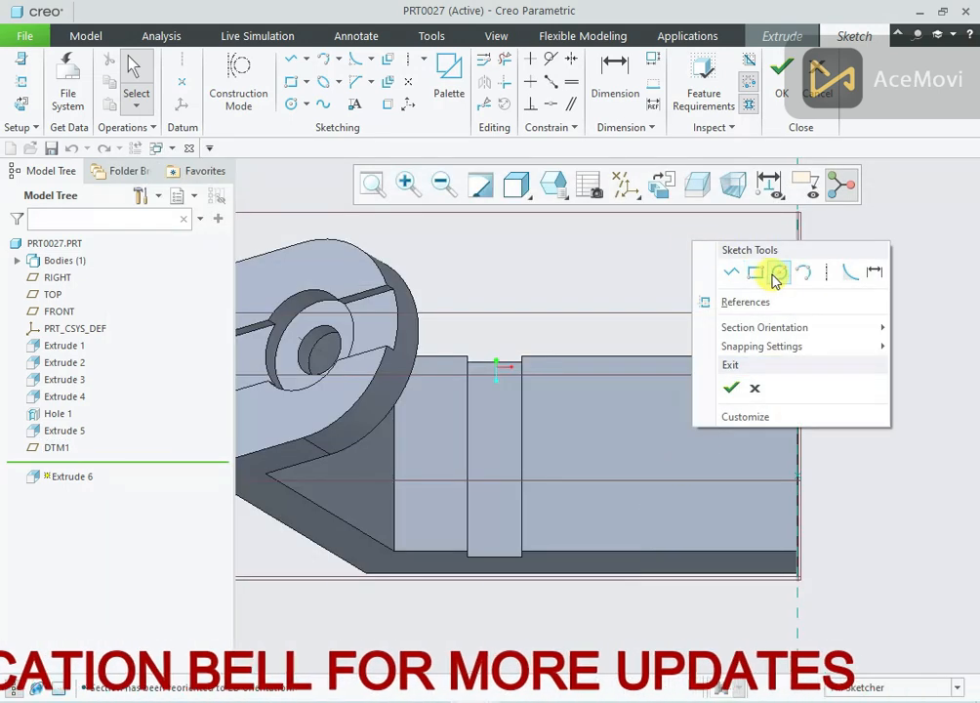
left_click(776, 274)
left_click(682, 434)
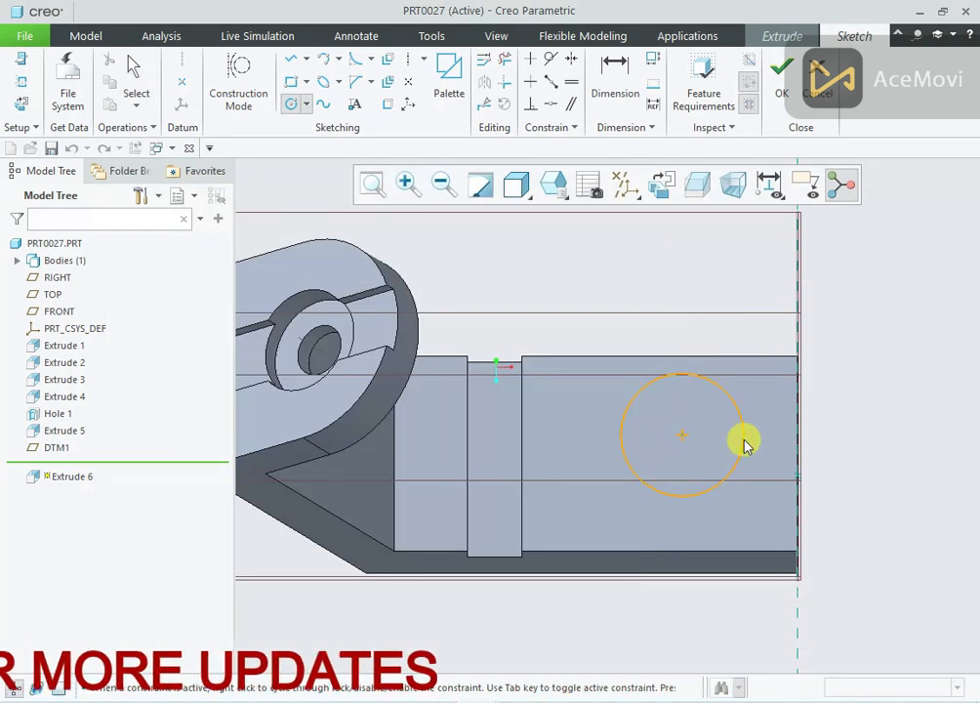
left_click(744, 444)
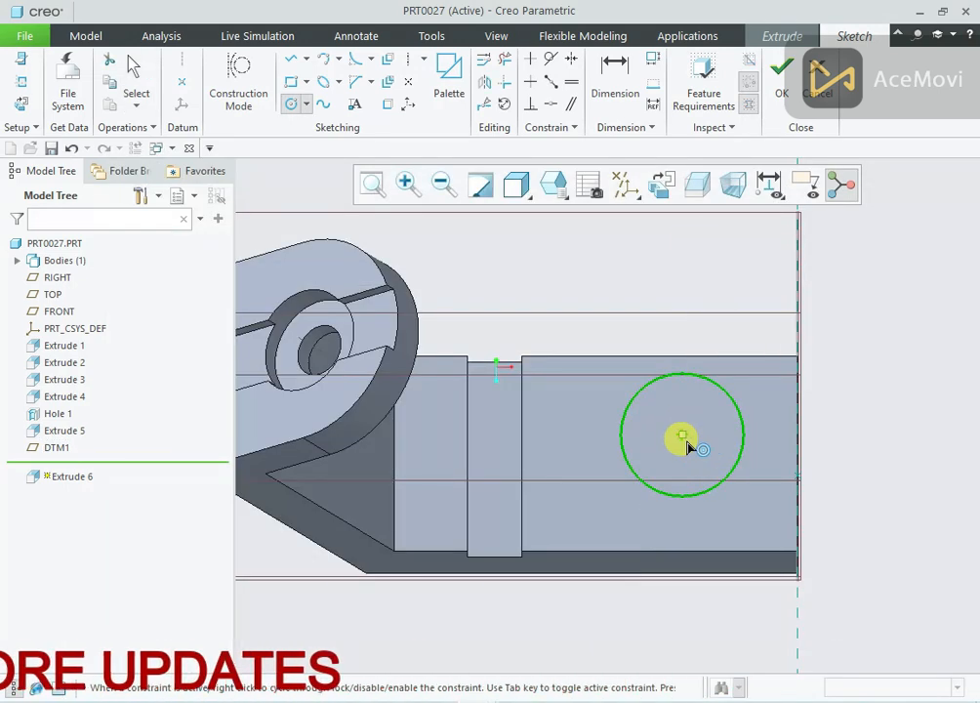
middle_click(616, 328)
double_click(595, 382)
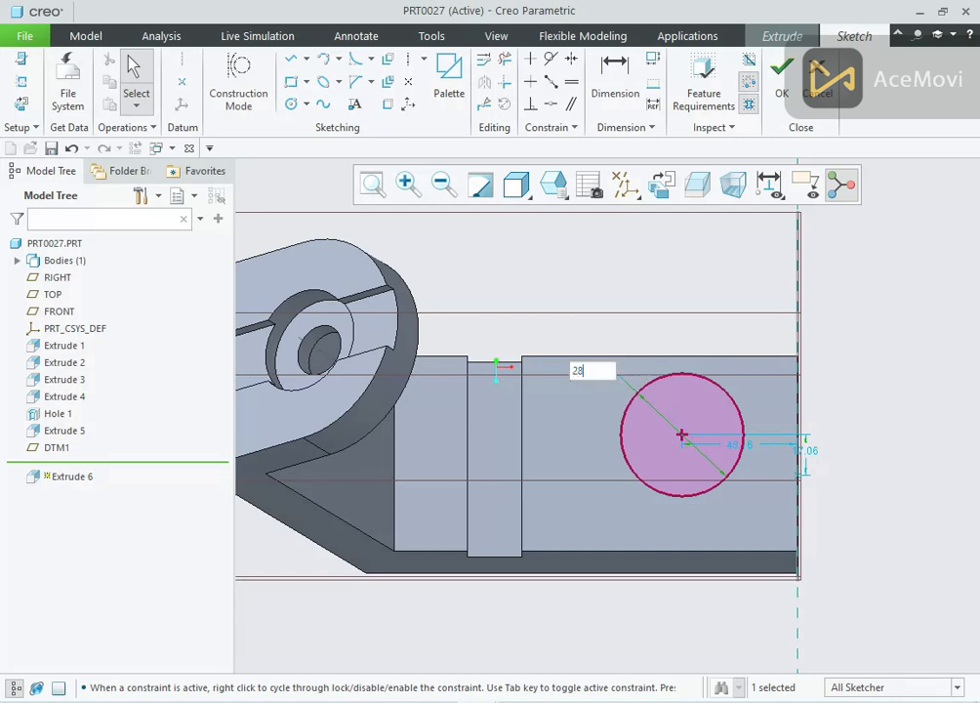
type("28*2")
key("Return")
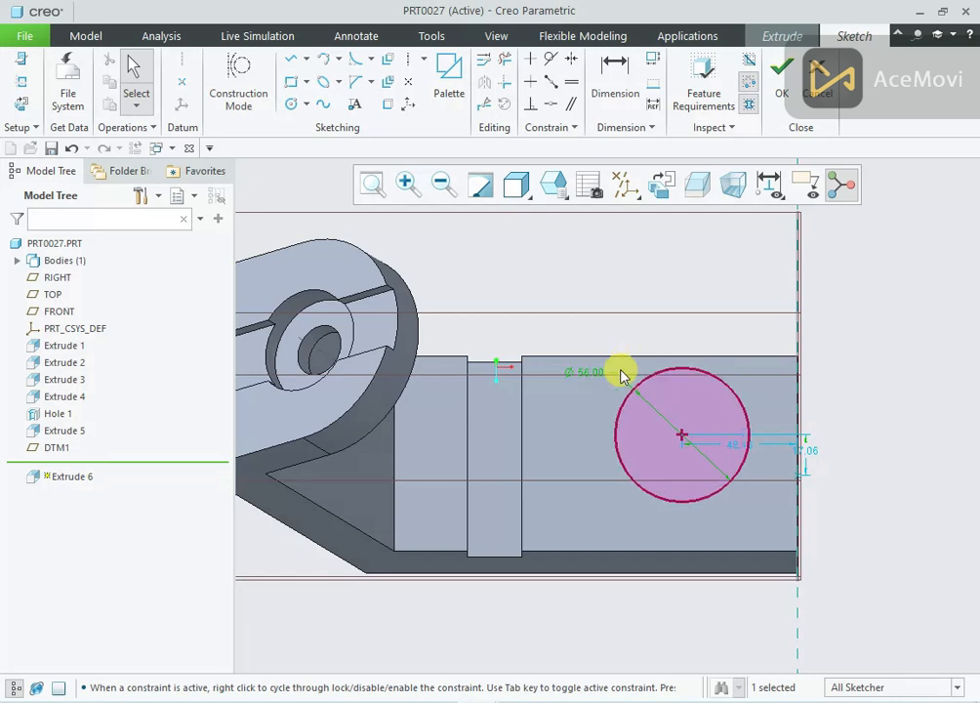
Draw vertical lines from the circle's two sides down to the base's front edge, close them along that edge, and trim the circle's lower arc
right_click(621, 260)
left_click(656, 286)
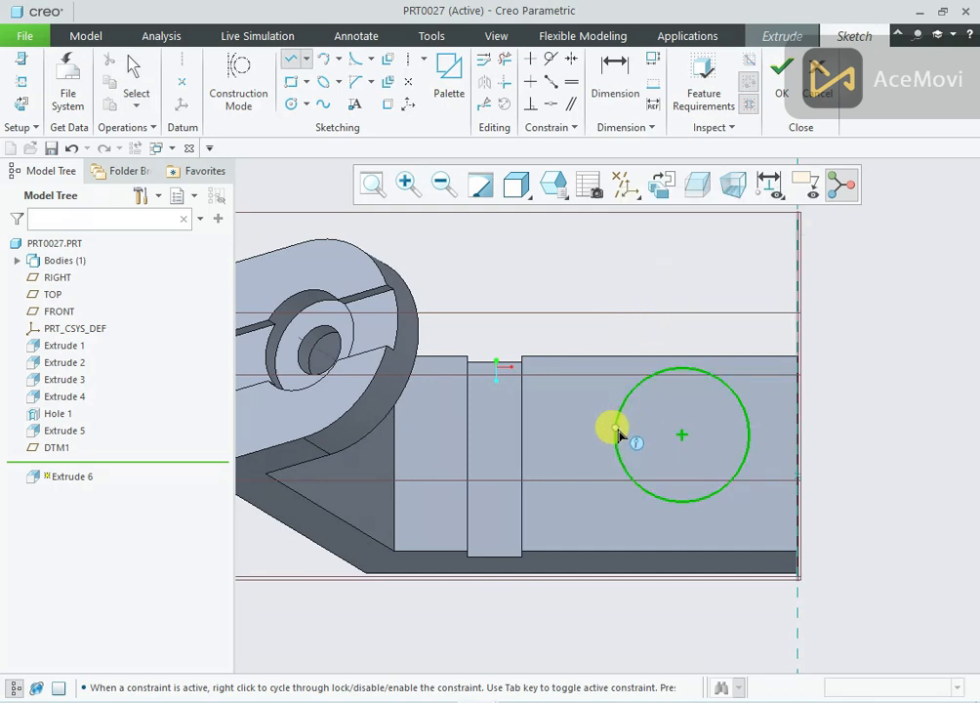
left_click(616, 434)
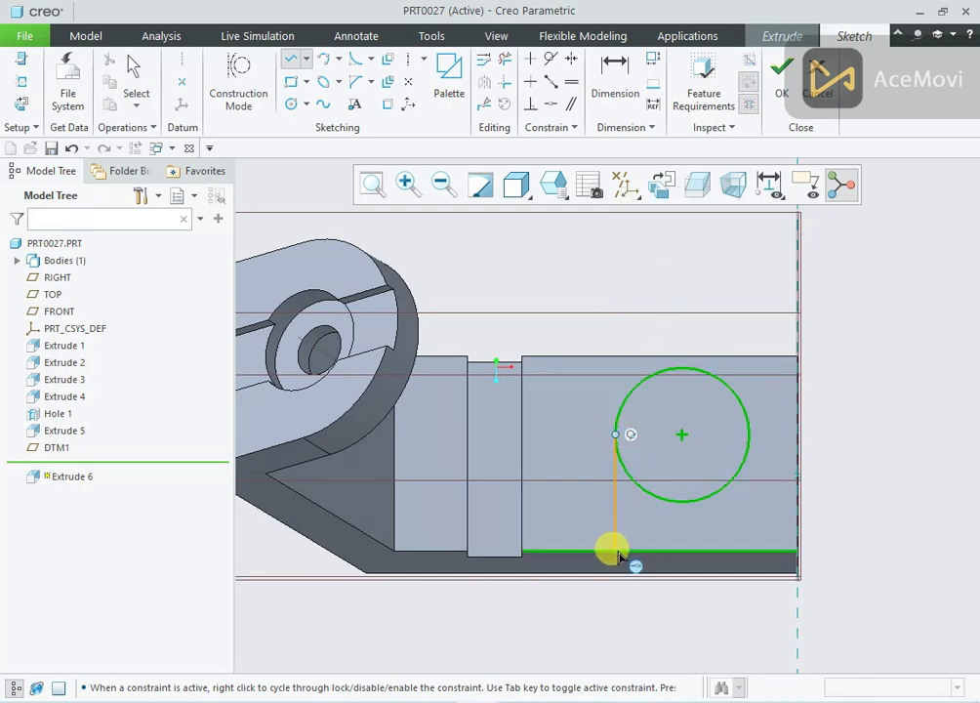
left_click(615, 551)
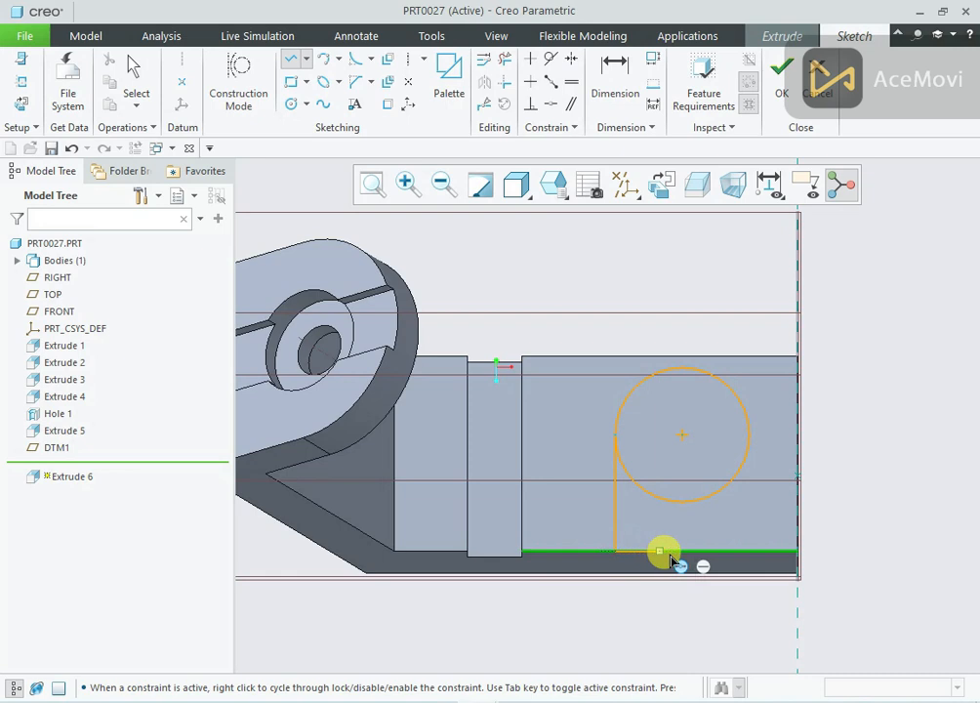
middle_click(734, 556)
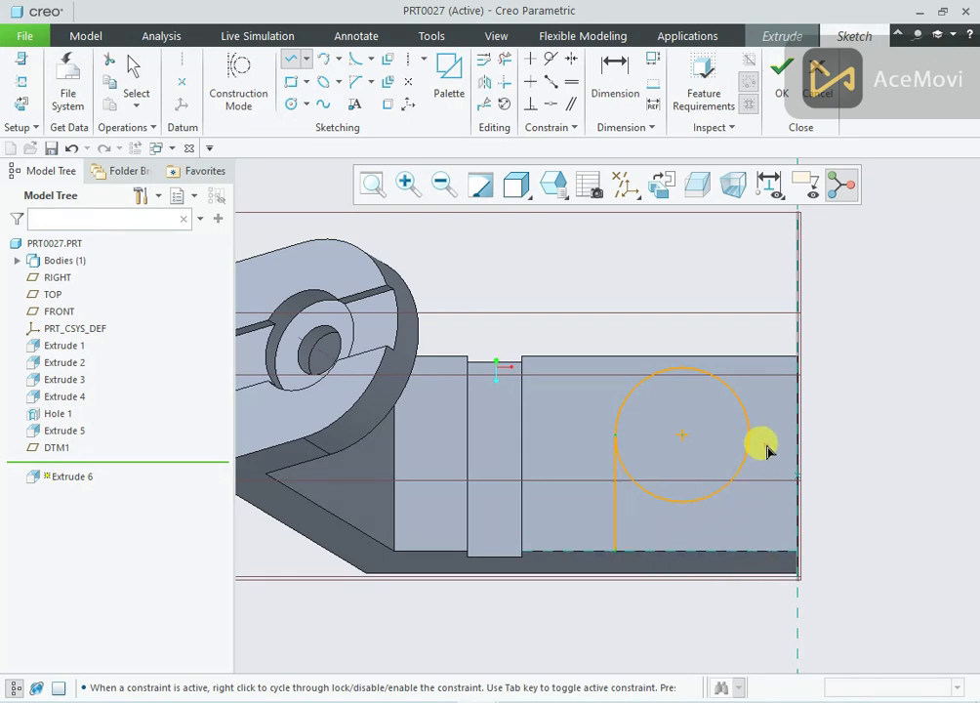
left_click(749, 435)
left_click(747, 551)
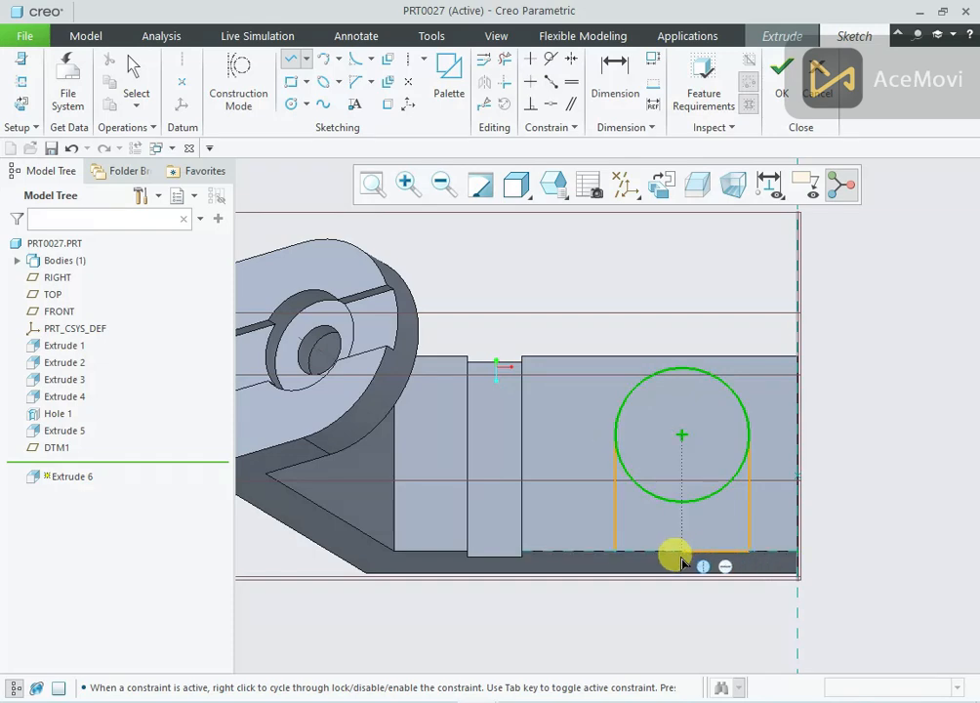
left_click(612, 560)
middle_click(614, 558)
middle_click(646, 529)
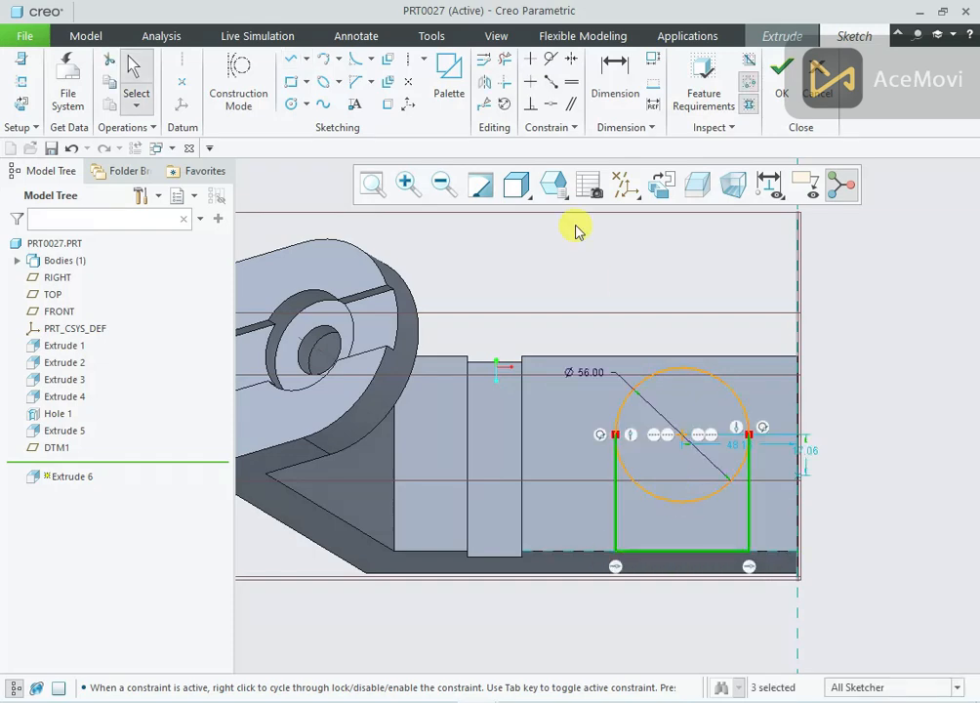
left_click(510, 65)
left_click(696, 503)
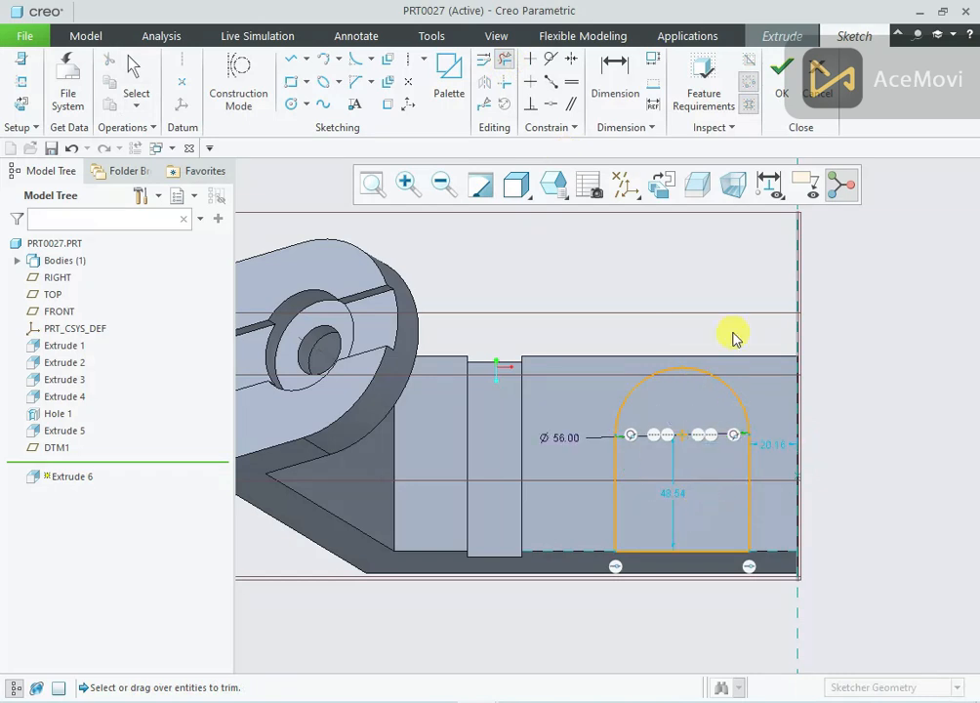
right_click(619, 280)
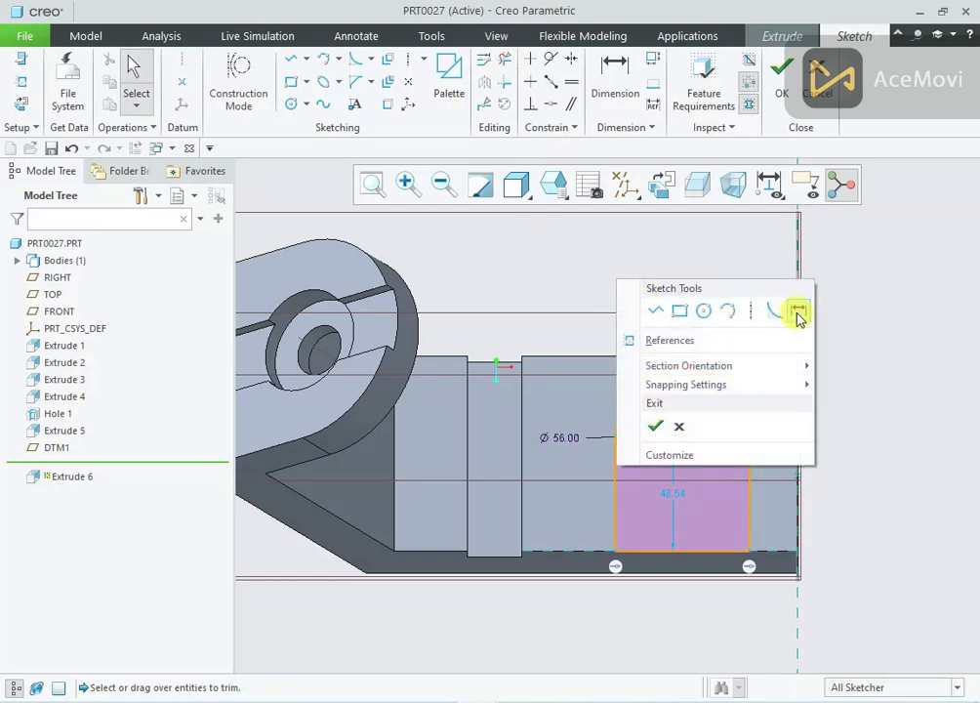
left_click(800, 313)
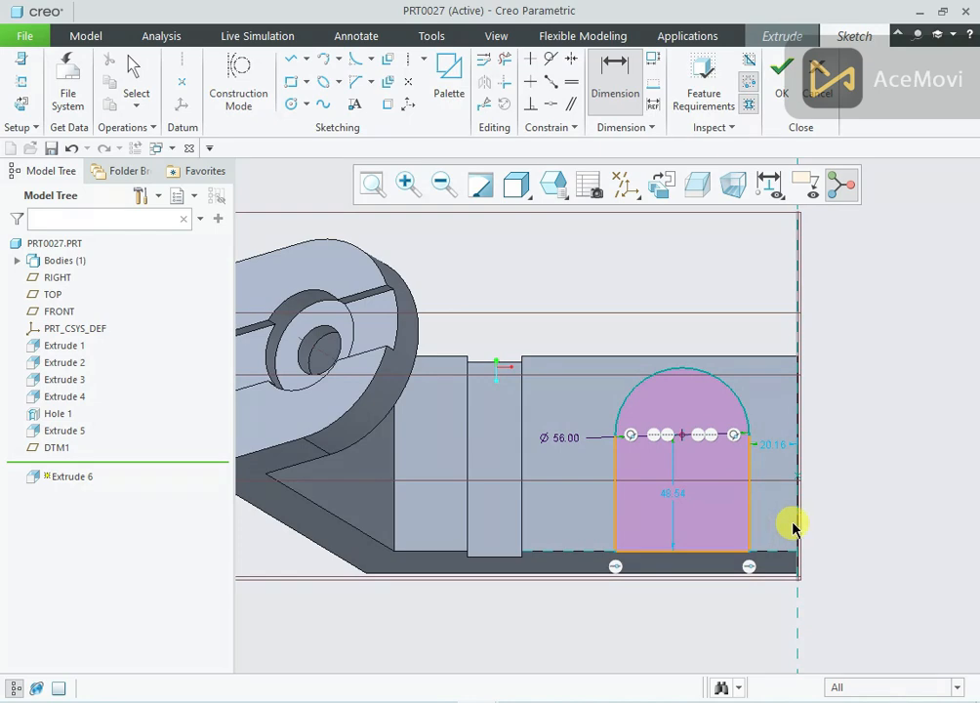
middle_click(722, 615)
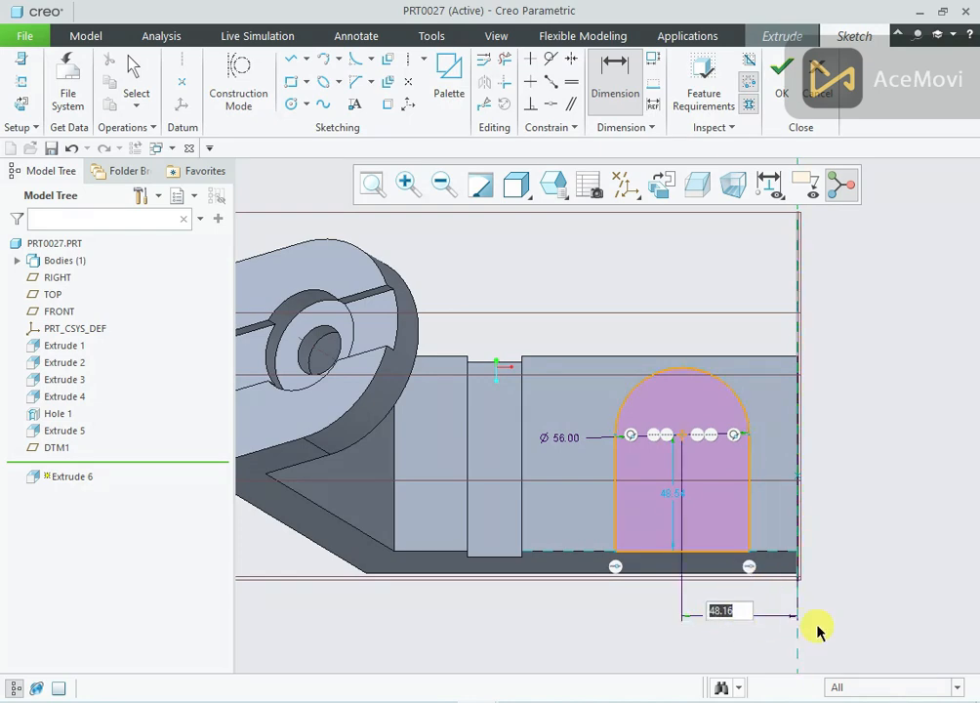
key("Return")
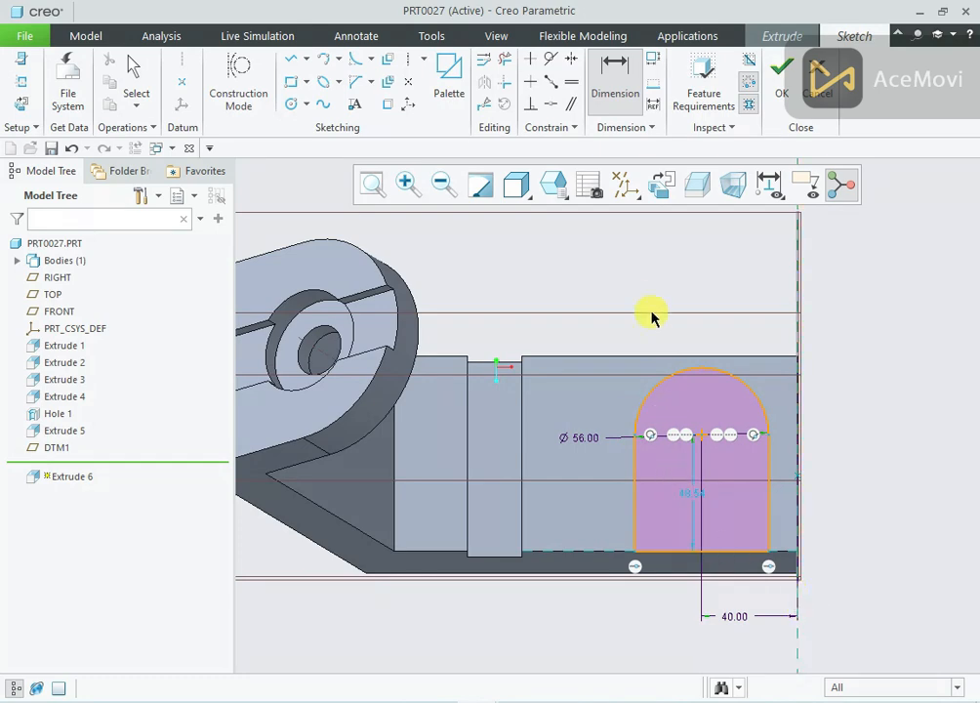
key("alt+Tab")
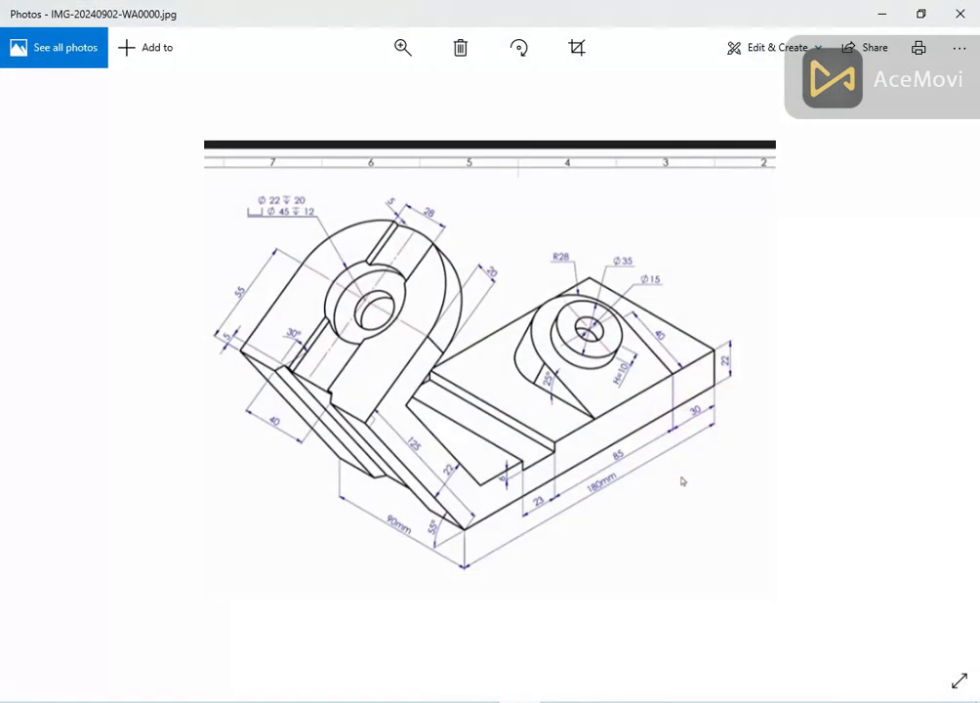
key("alt+Tab")
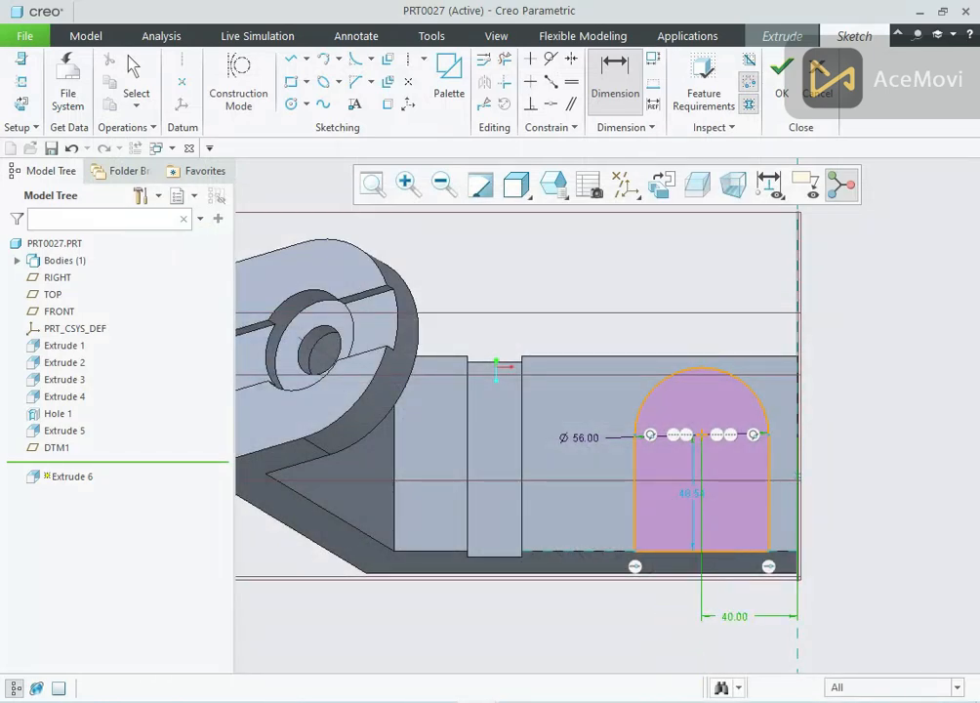
key("alt+Tab")
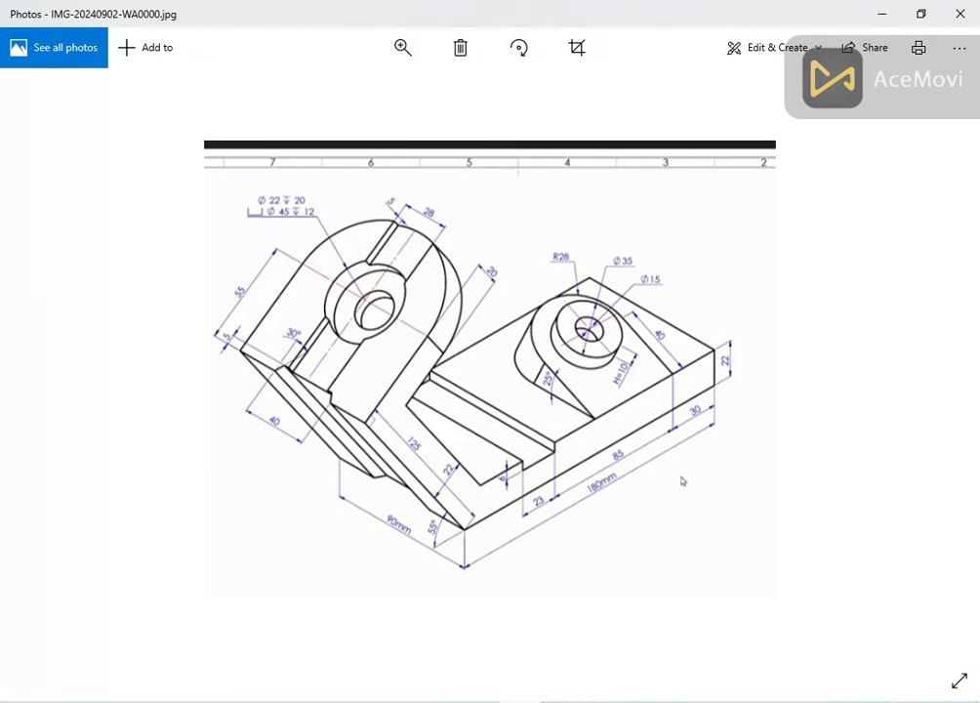
key("alt+Tab")
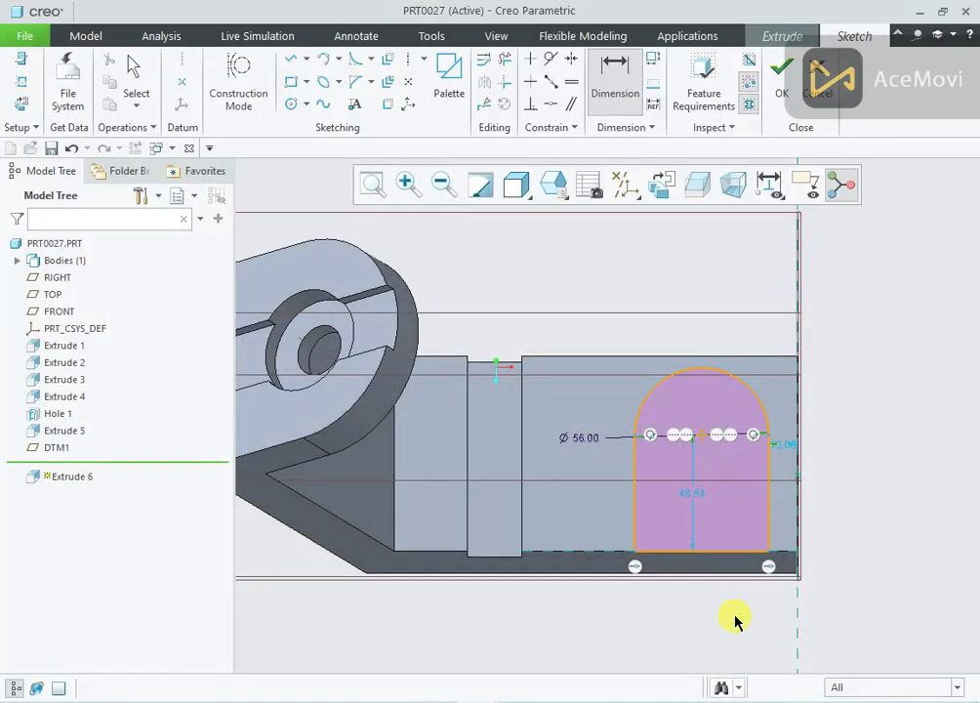
Dimension the profile's nearer vertical line 30 mm from the base's free end, and set the arc centre 40 mm from the front edge
right_click(598, 612)
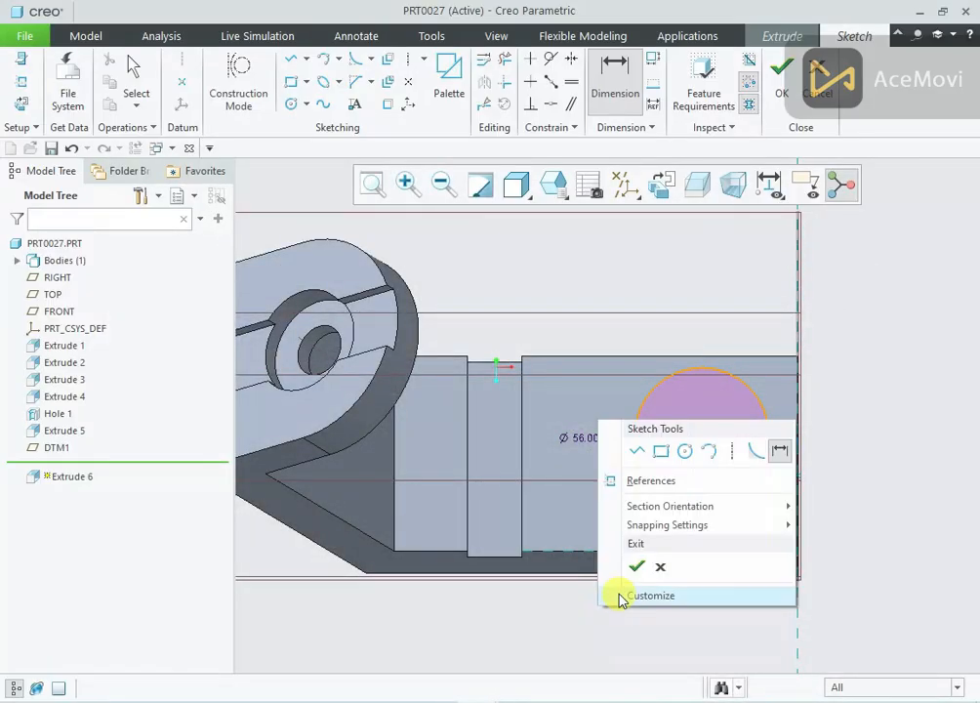
left_click(781, 449)
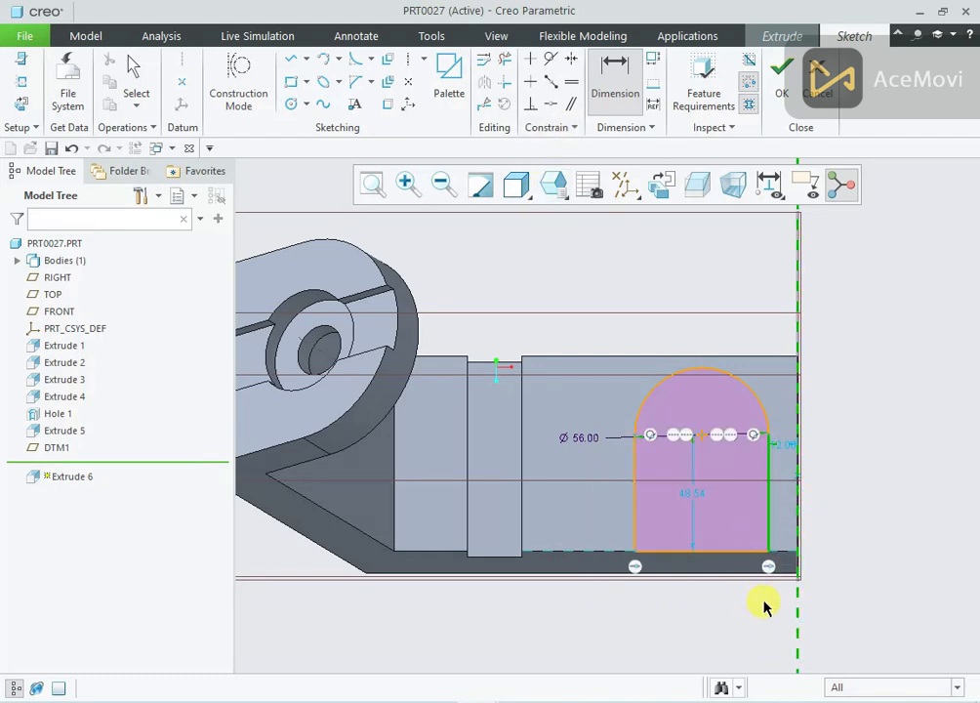
double_click(792, 605)
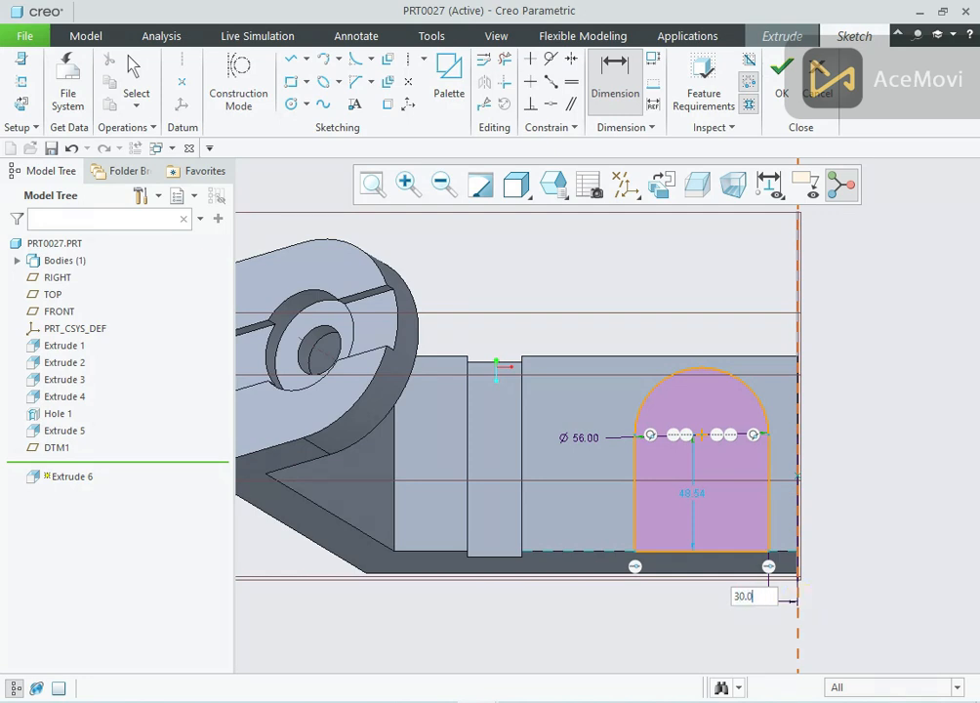
key("Return")
double_click(642, 495)
type("40")
key("Return")
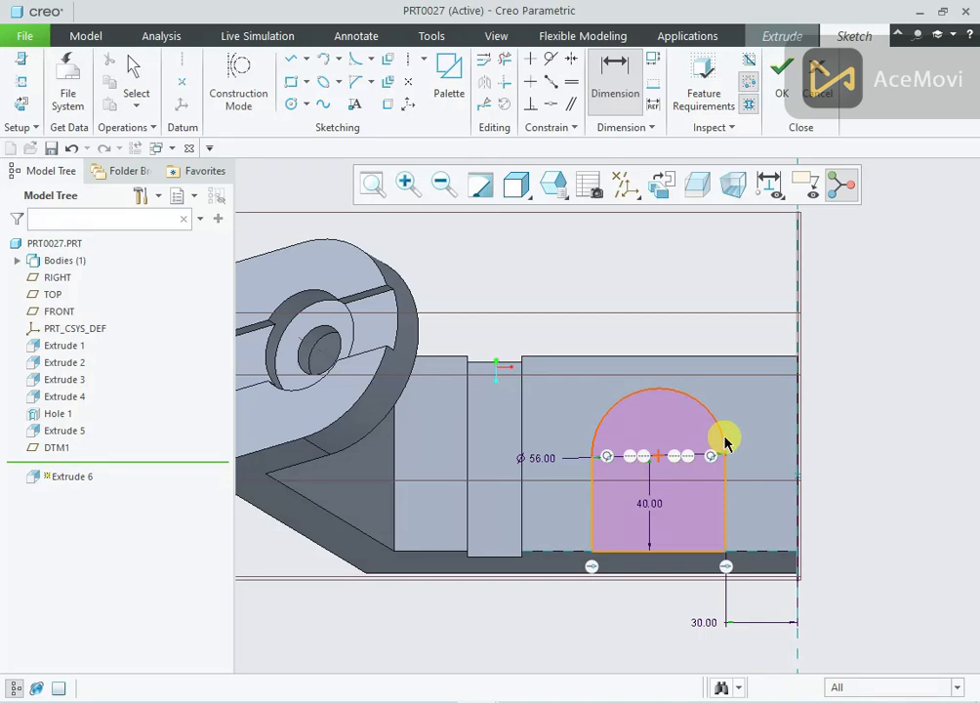
Finish the sketch and extrude the profile as a solid up to the base's top face
left_click(781, 76)
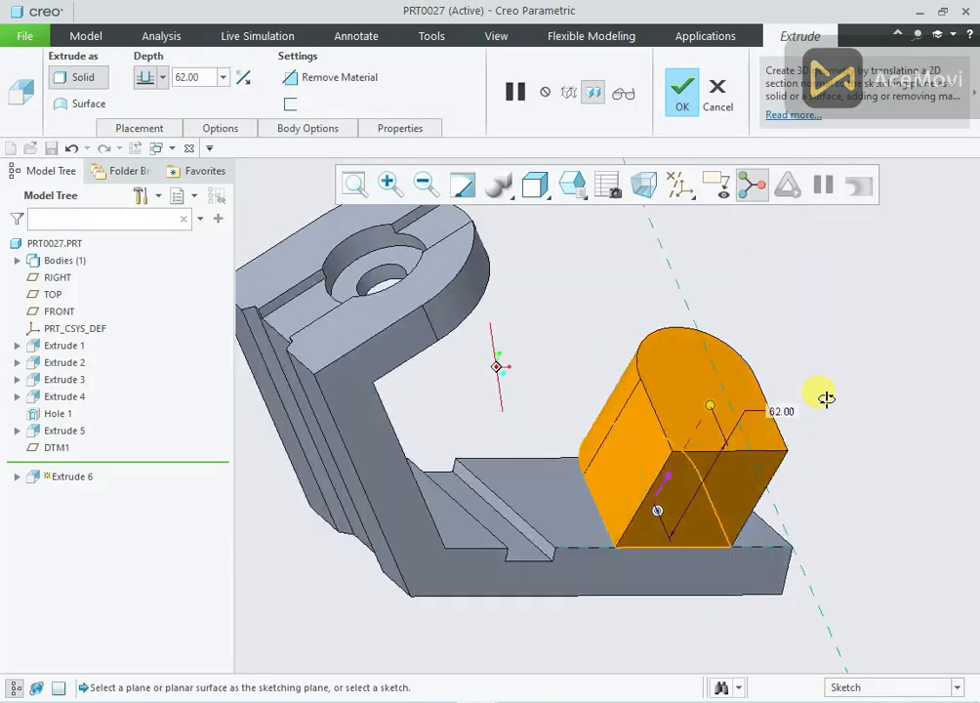
left_click(162, 76)
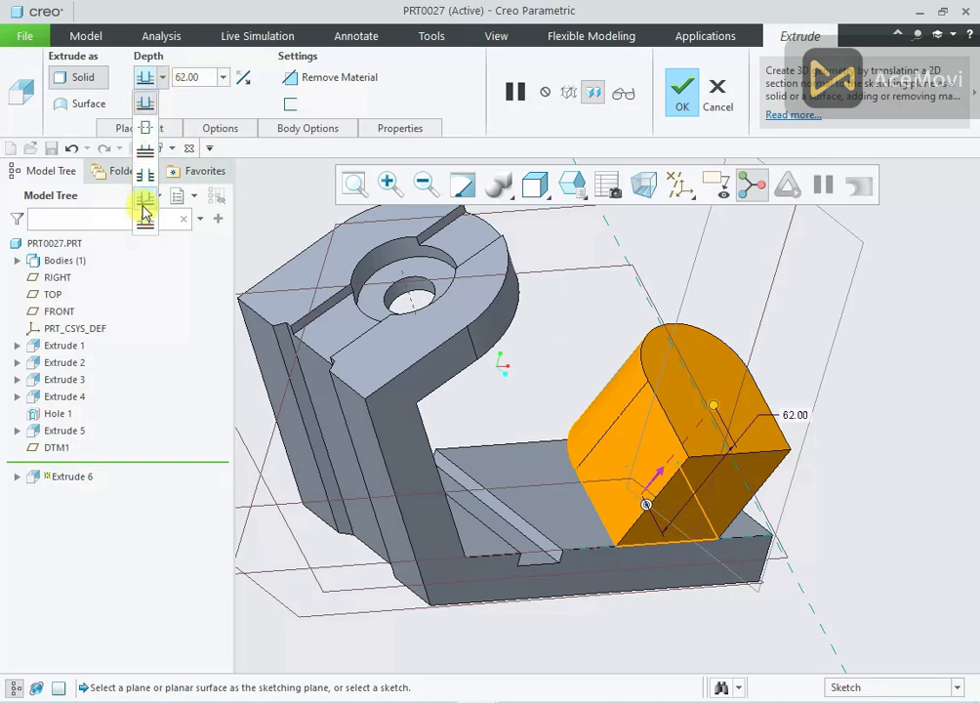
left_click(144, 200)
left_click(590, 507)
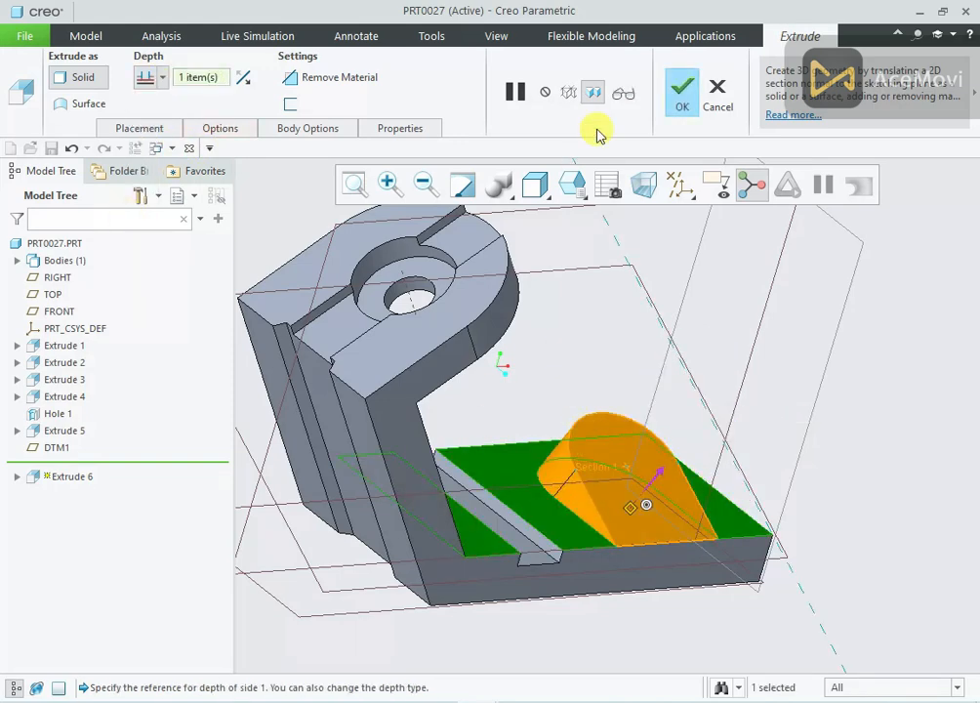
left_click(682, 92)
Start an extrusion sketch on the inclined boss's face viewed square-on, adding the boss's round edge as a sketch reference
middle_click_drag(604, 350, 570, 347)
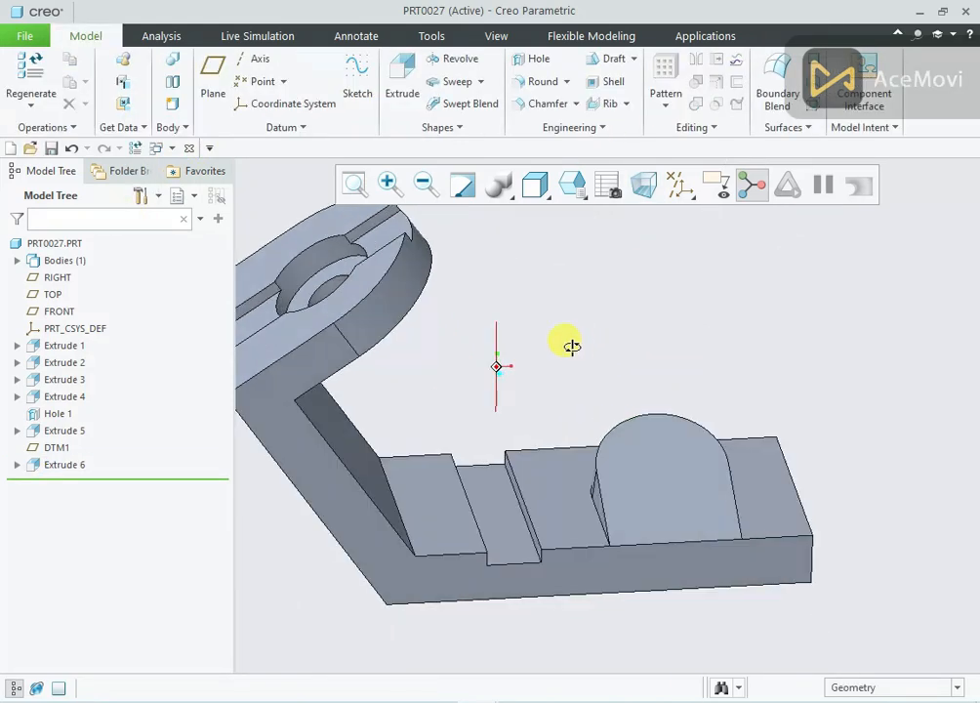
left_click(661, 448)
left_click(781, 366)
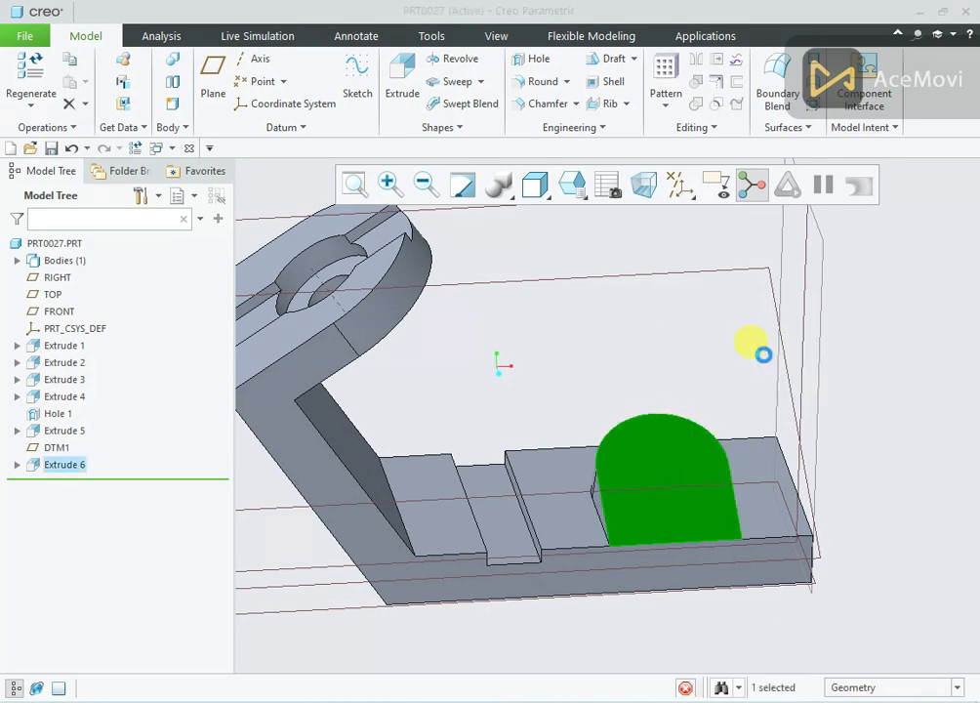
left_click(654, 182)
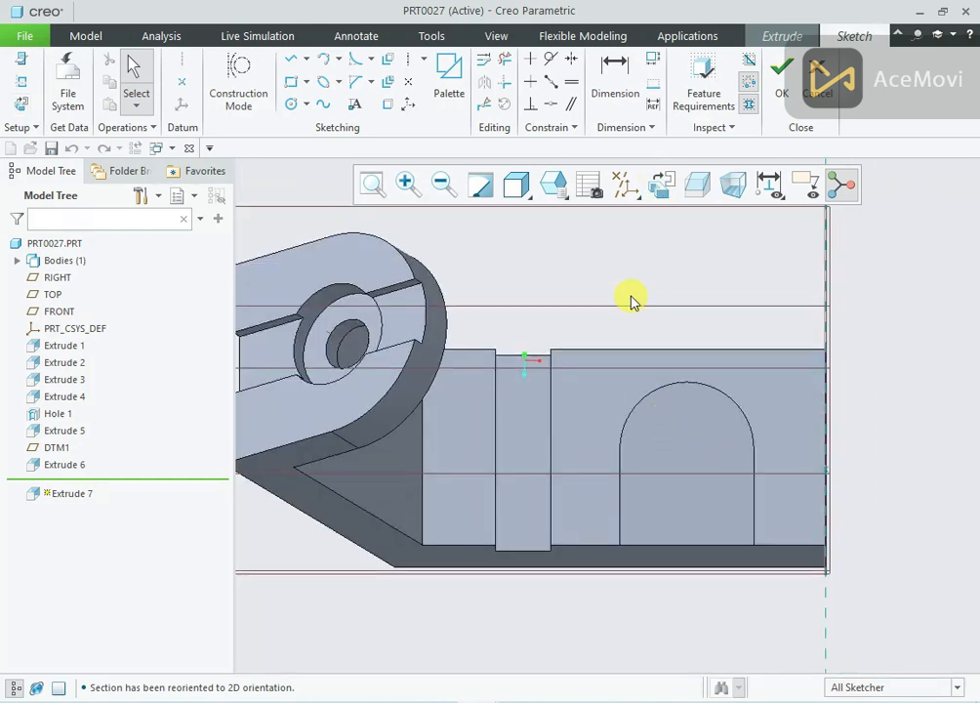
right_click(630, 301)
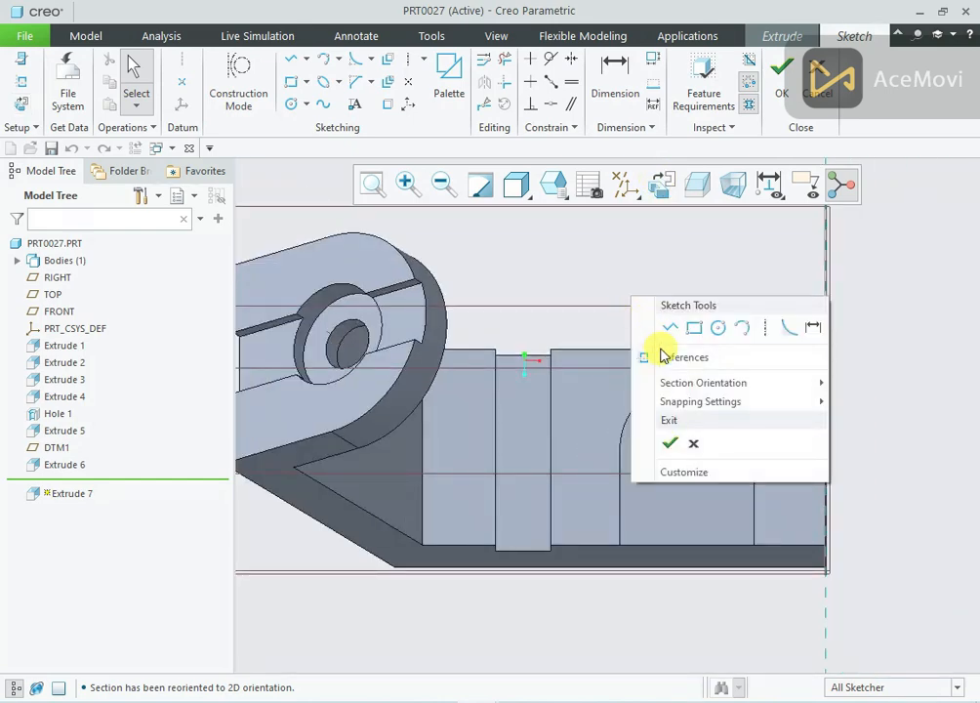
left_click(654, 354)
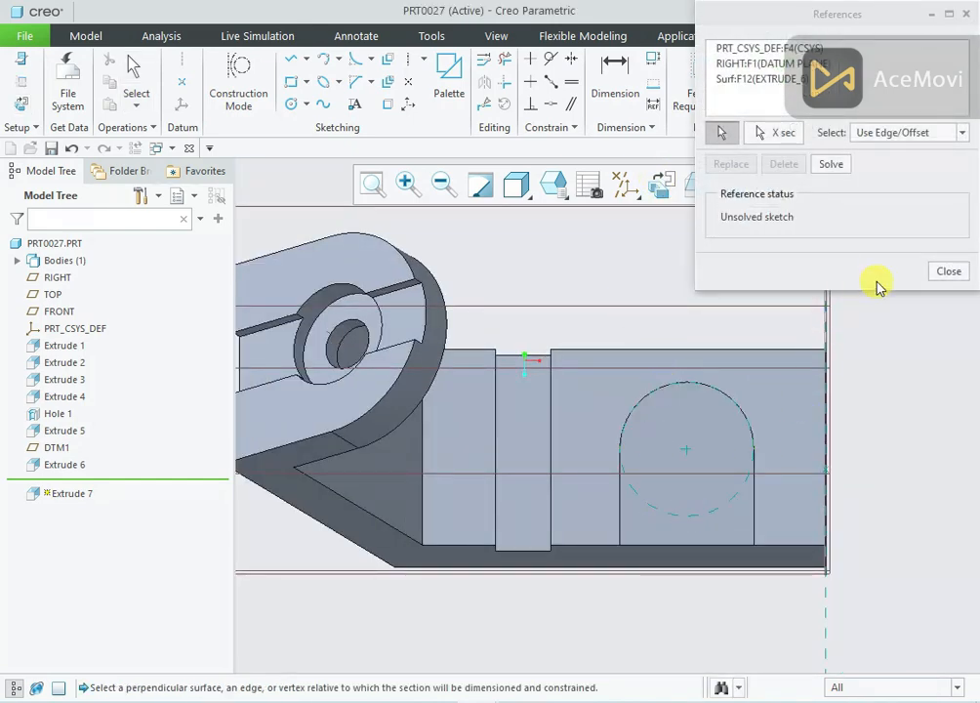
left_click(947, 271)
Examine the inclined boss's circle diameters and raised height in the reference drawing in Photos, and return to the sketch in Creo Parametric
left_click(518, 701)
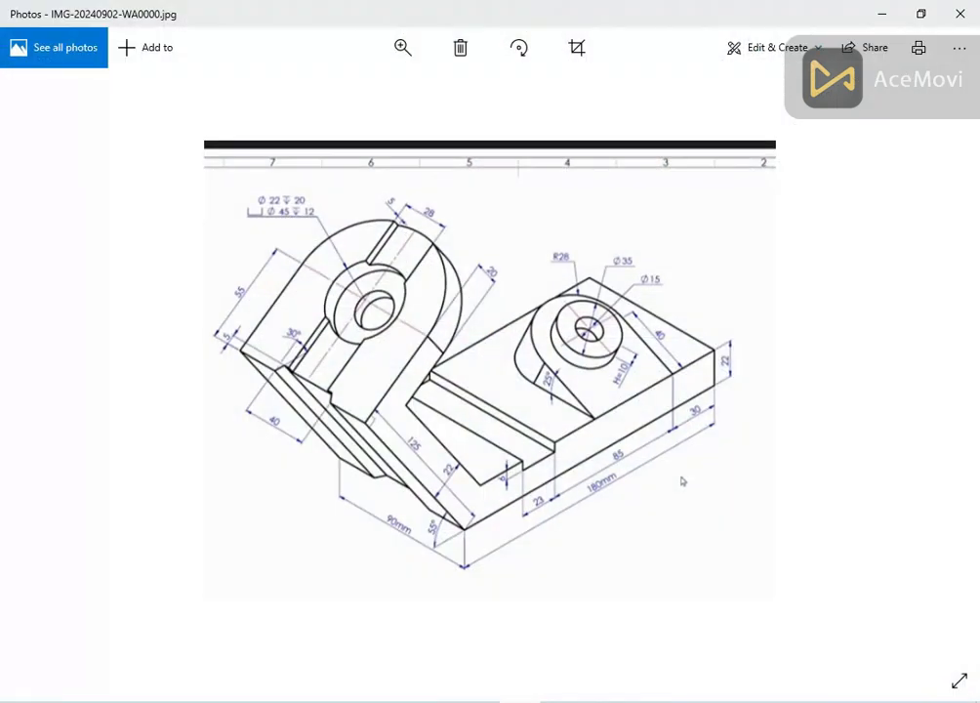
scroll(605, 485, "up", 5)
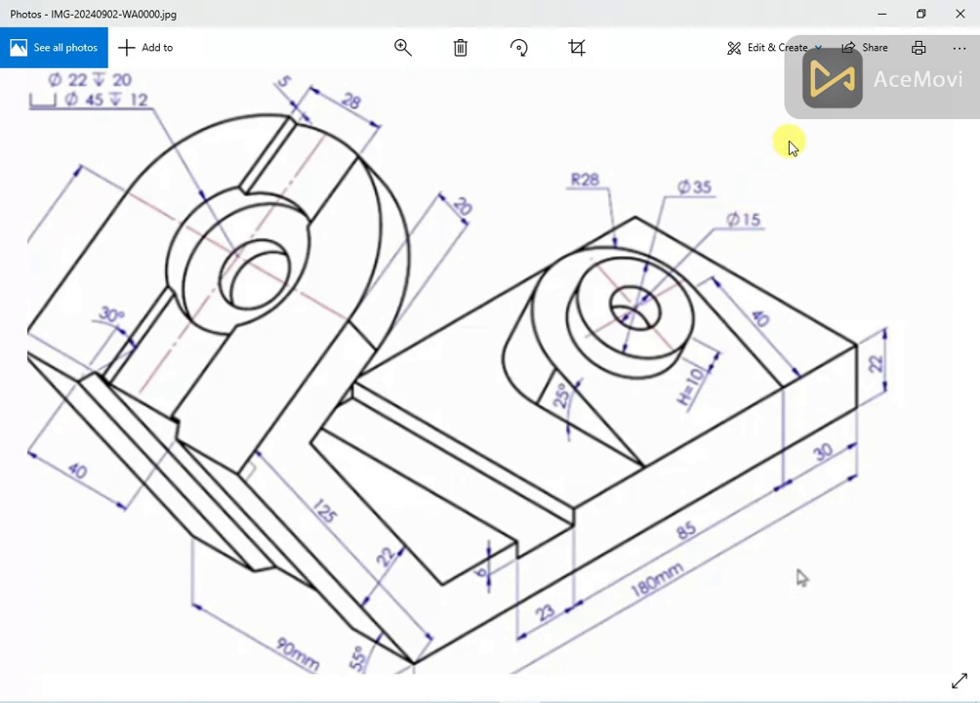
left_click(882, 14)
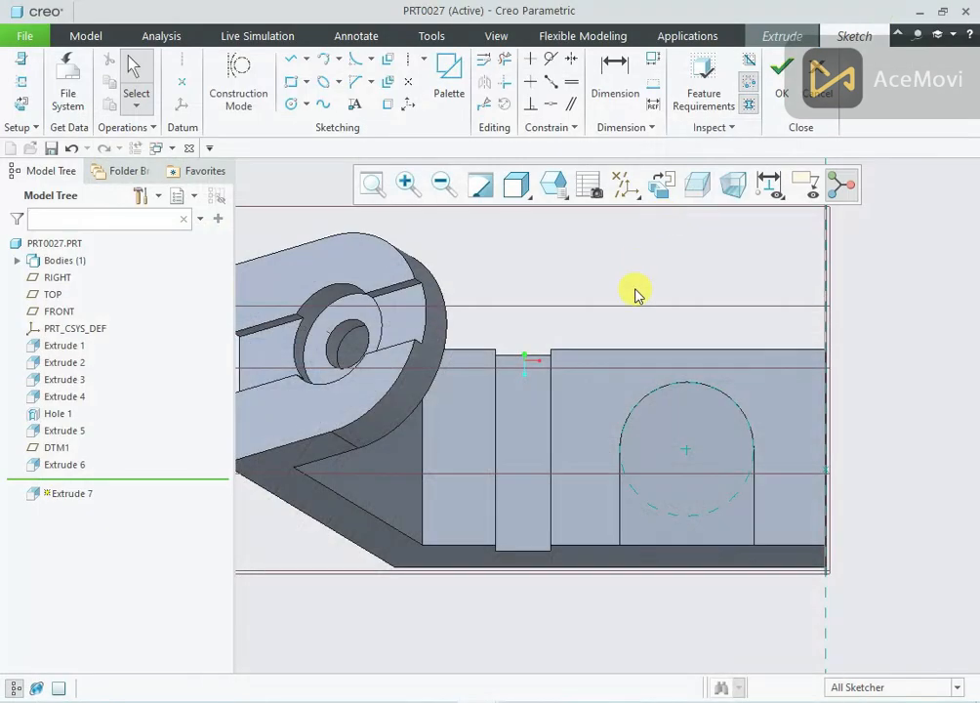
Sketch two concentric circles about 38 mm and 16 mm in diameter, centred on the inclined boss's round edge
right_click(566, 251)
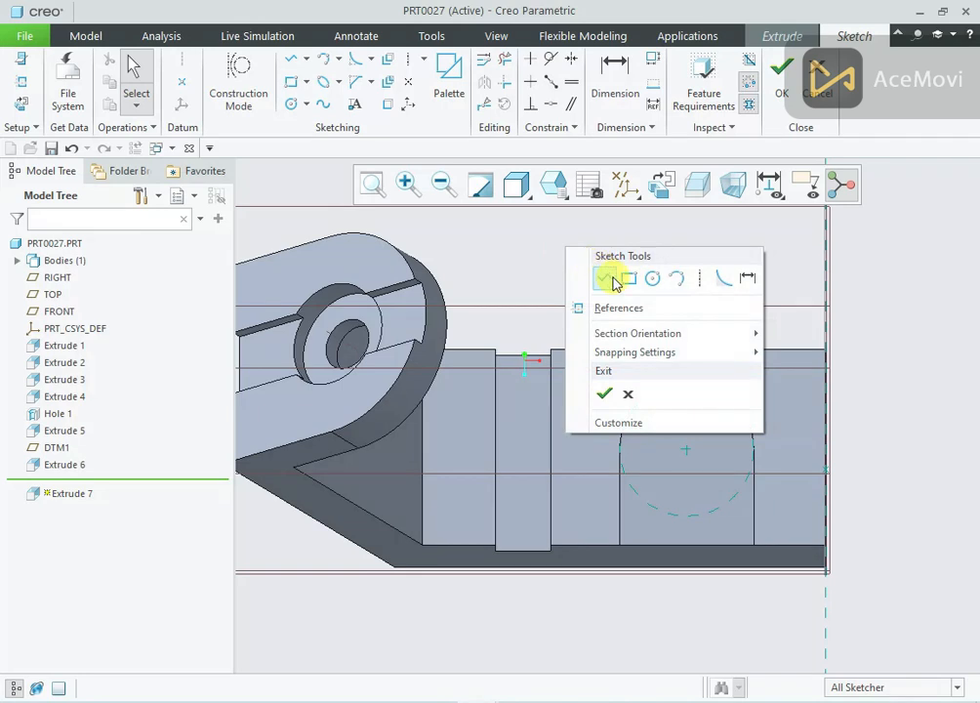
left_click(649, 278)
left_click(687, 450)
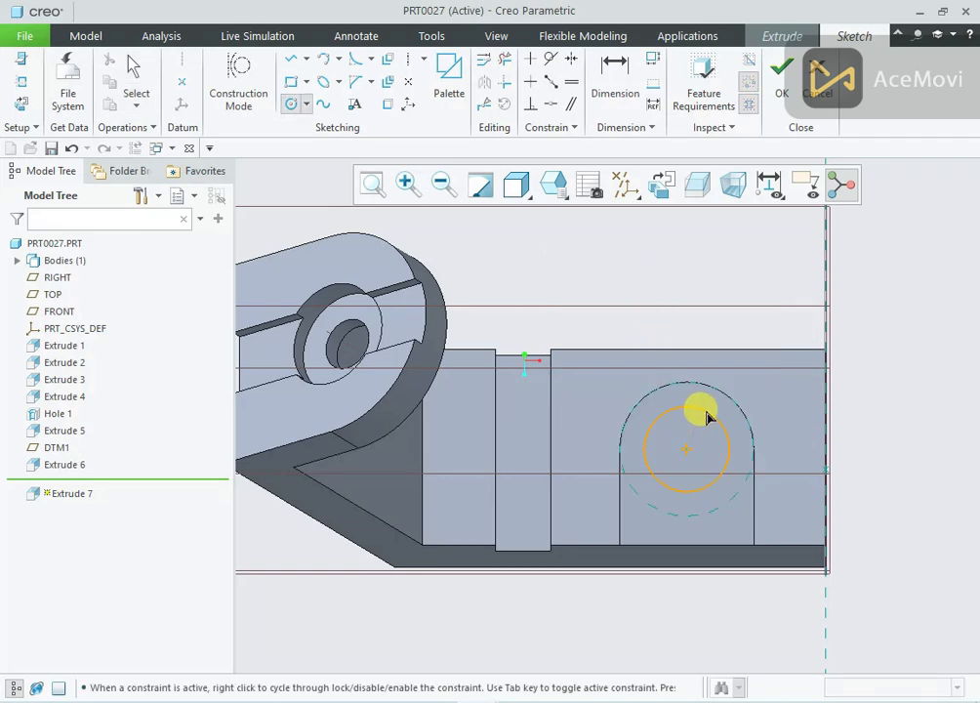
left_click(709, 414)
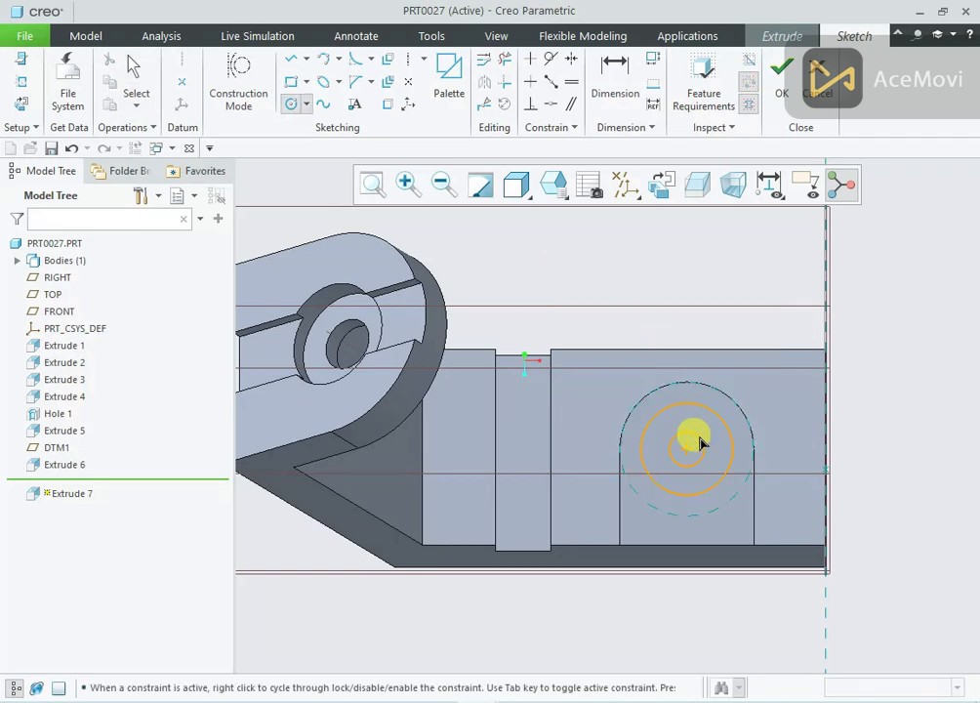
middle_click(724, 334)
Set the outer circle's diameter to 35 mm and the inner circle's diameter to 15 mm
scroll(744, 437, "down", 2)
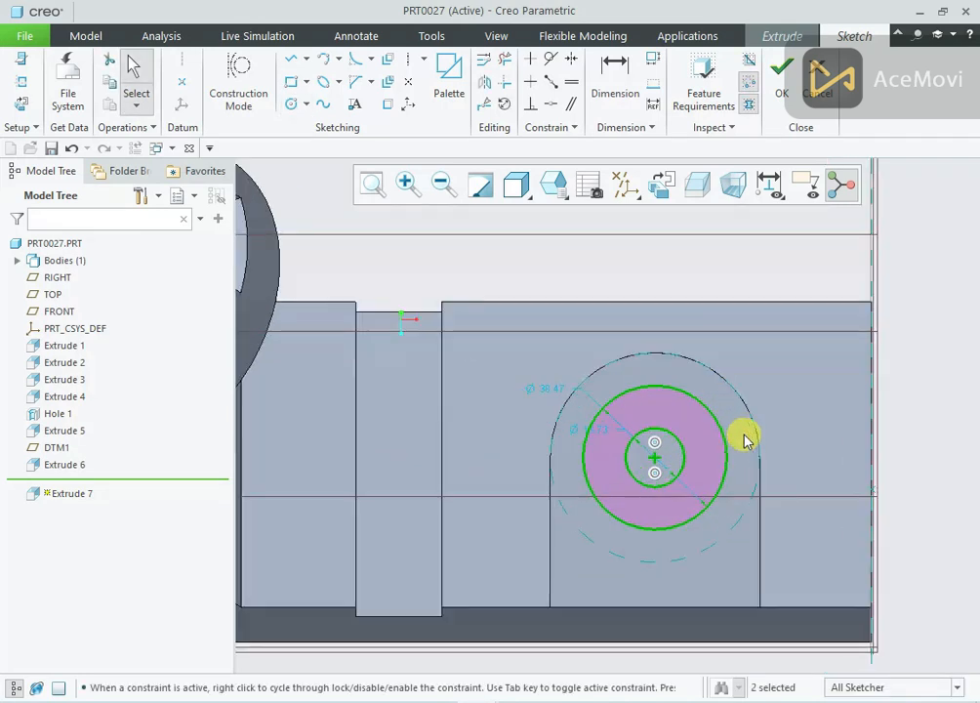
double_click(546, 389)
type("35")
key("Return")
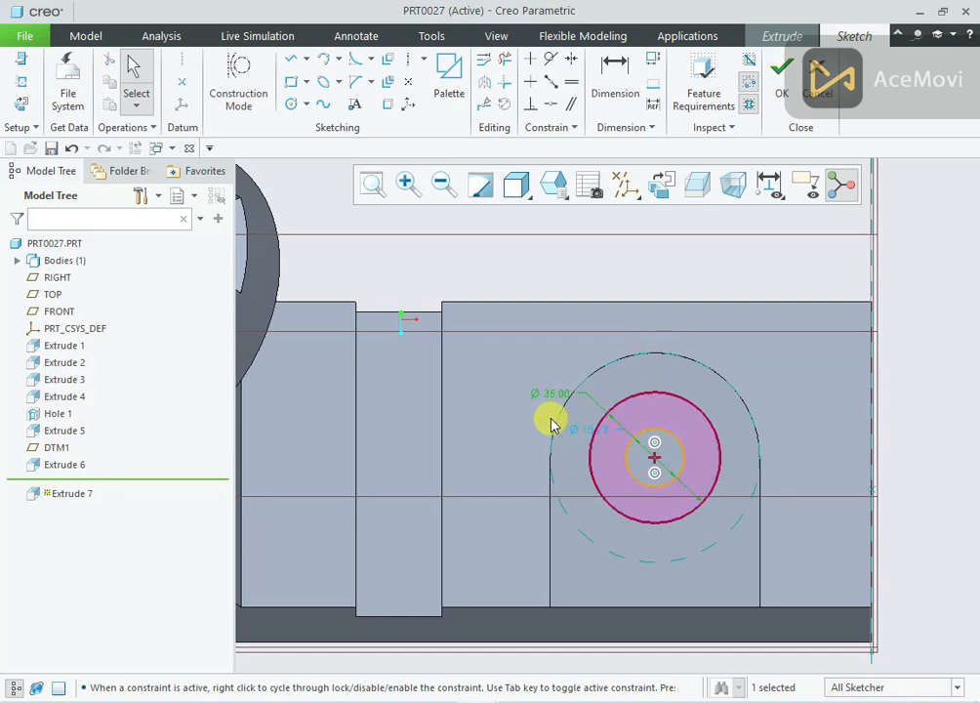
double_click(582, 428)
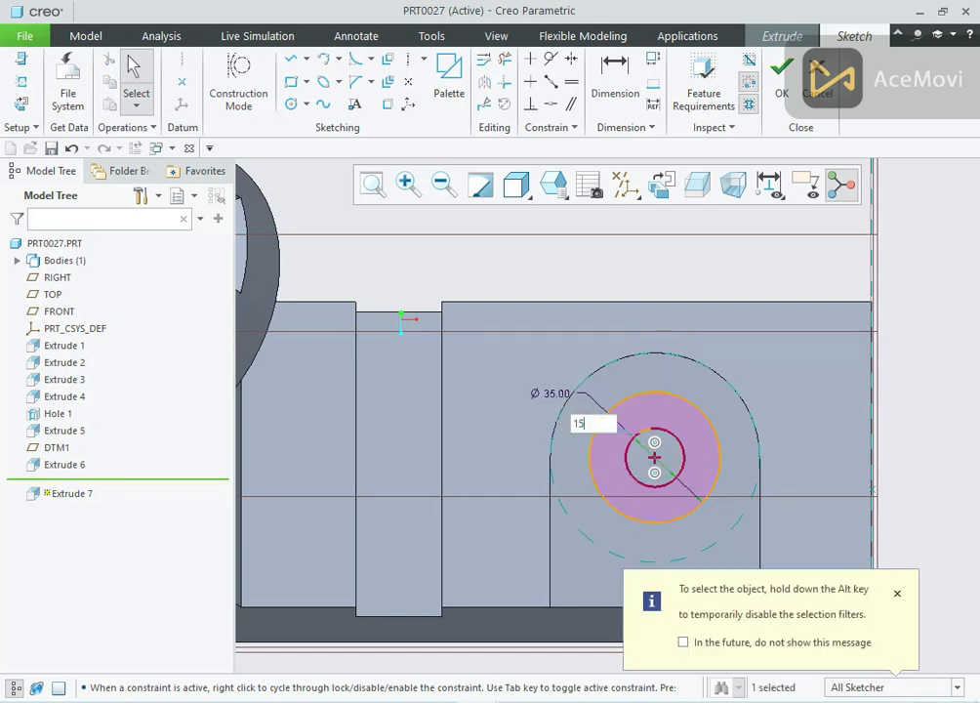
type("15")
key("Return")
Finish the sketch and extrude the ring profile as a solid 10 mm outward from the inclined boss's face
left_click(780, 78)
middle_click_drag(523, 302, 531, 271)
type("10")
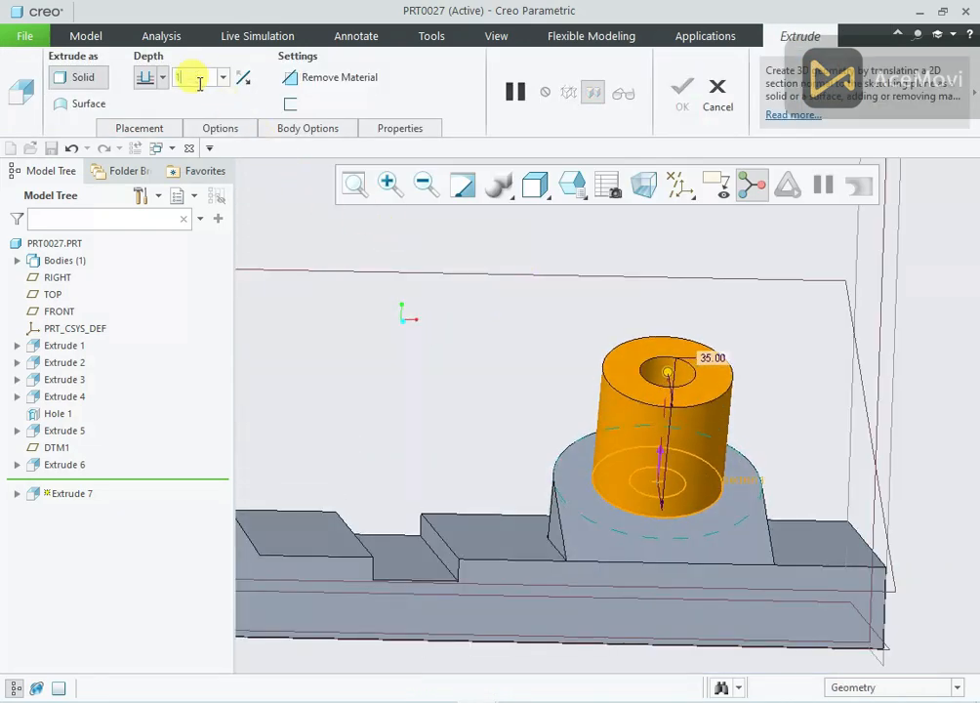
key("Return")
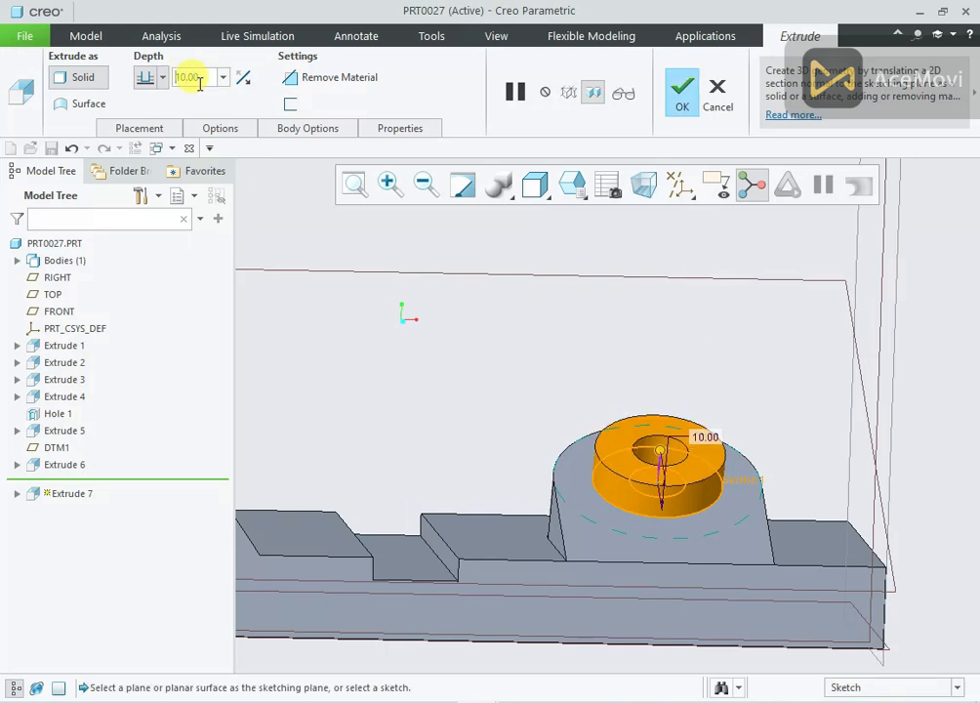
left_click(685, 93)
Turn off the display of all datum features, compare the model with the reference drawing in Photos, and return to Creo Parametric
scroll(688, 368, "up", 4)
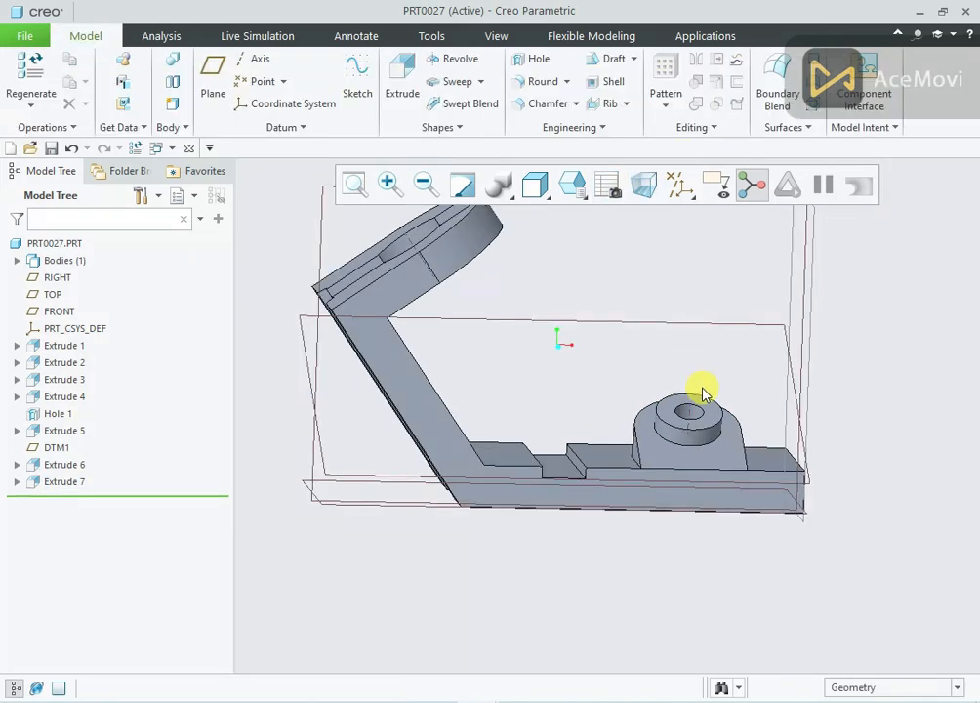
mouse_move(662, 371)
middle_mouse_down()
mouse_move(638, 361)
mouse_move(651, 373)
middle_mouse_up()
scroll(651, 374, "down", 4)
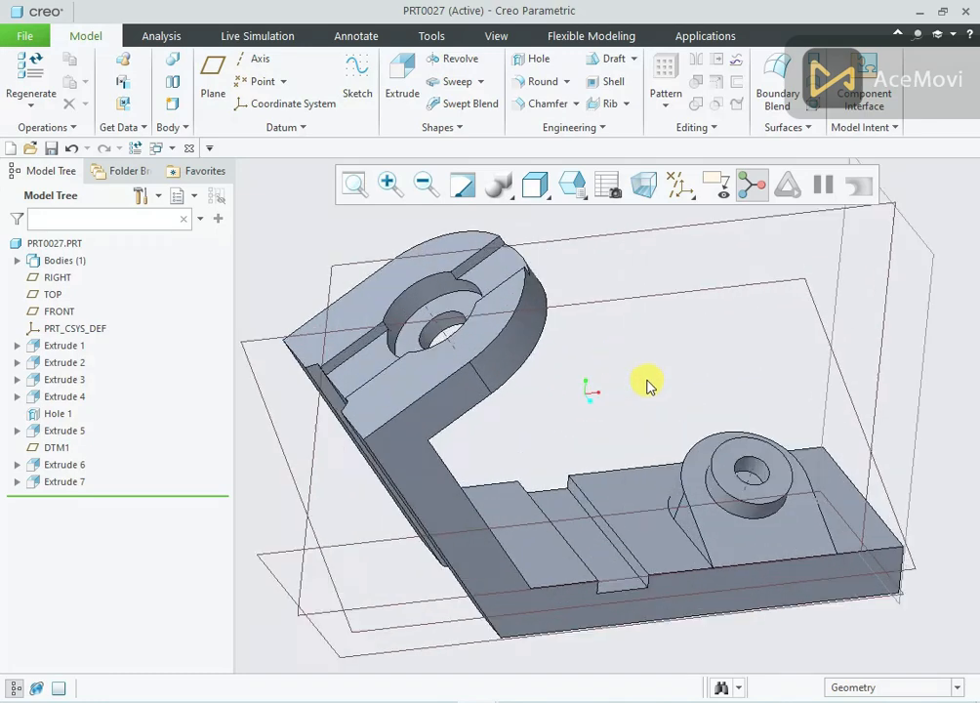
left_click(684, 186)
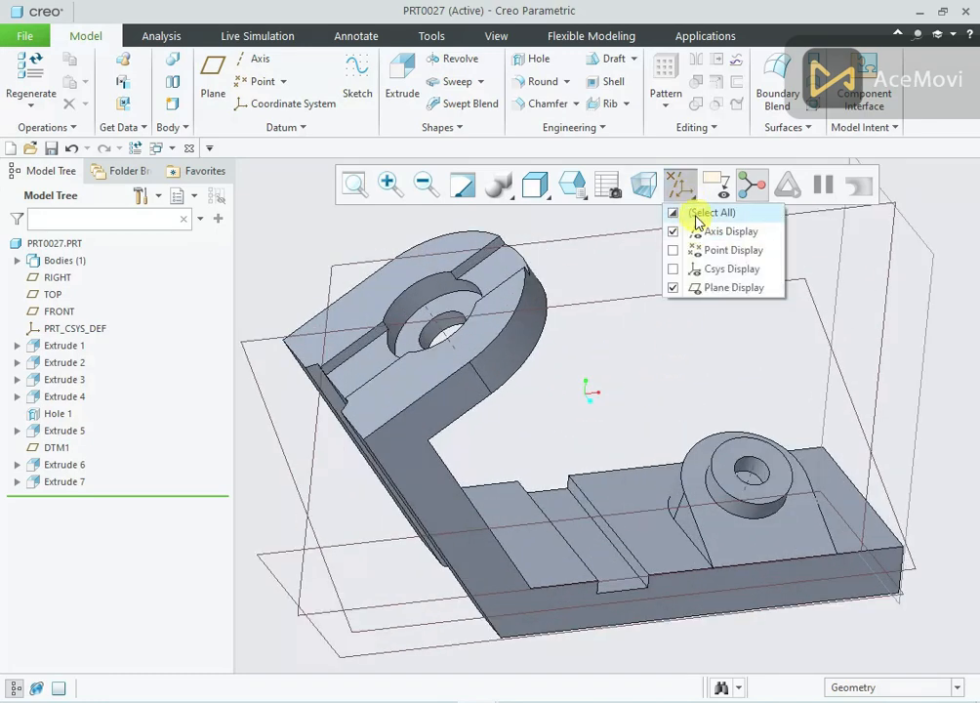
left_click(697, 213)
left_click(697, 213)
middle_click_drag(615, 419, 598, 496)
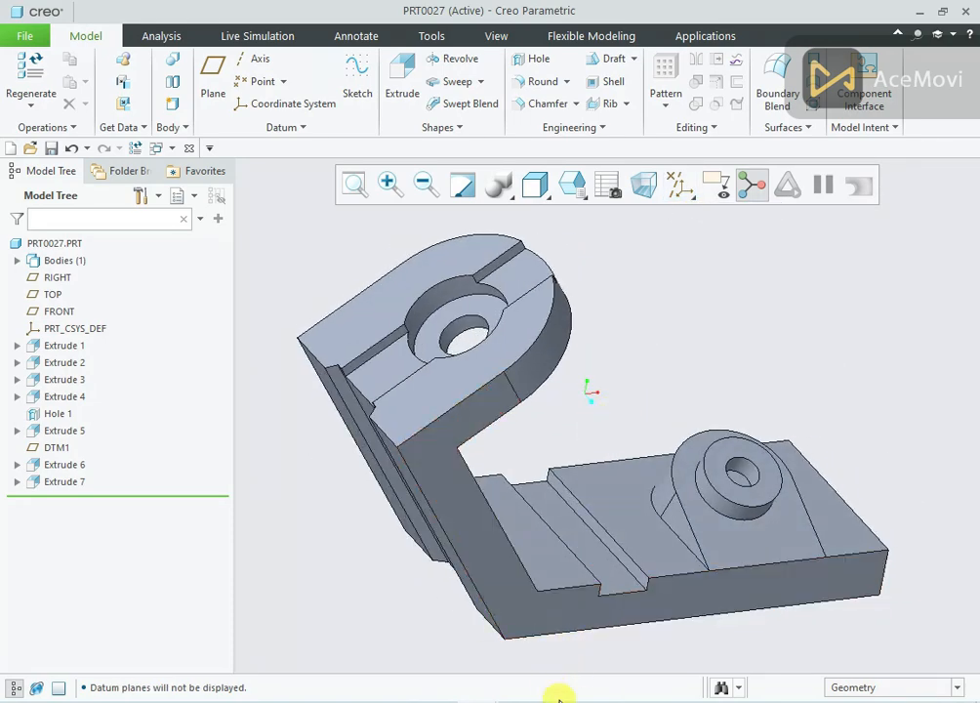
key("alt+Tab")
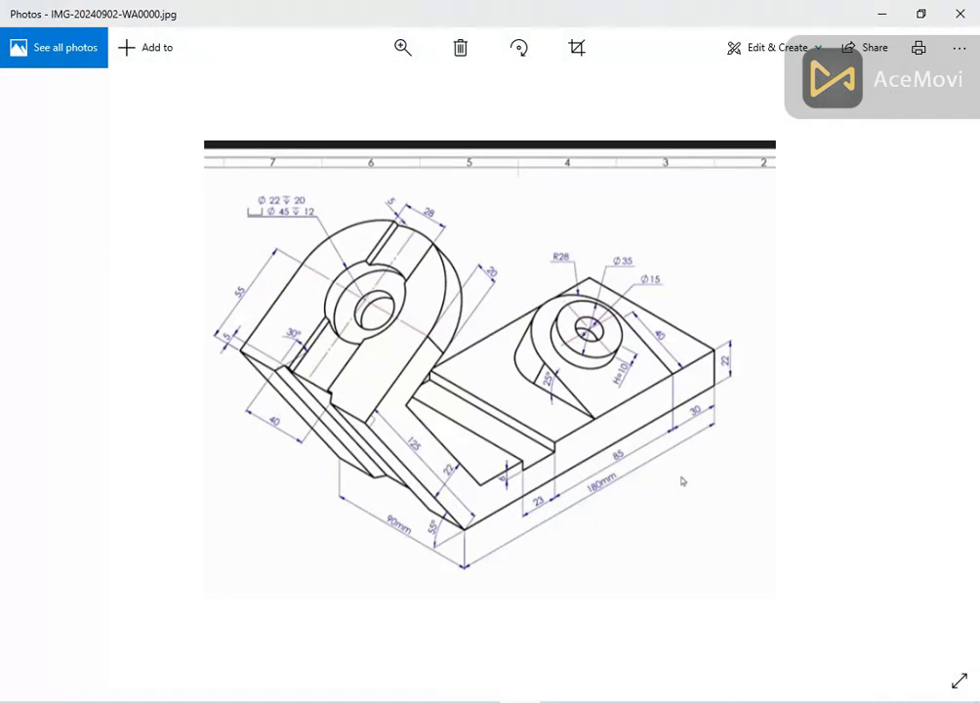
key("alt+Tab")
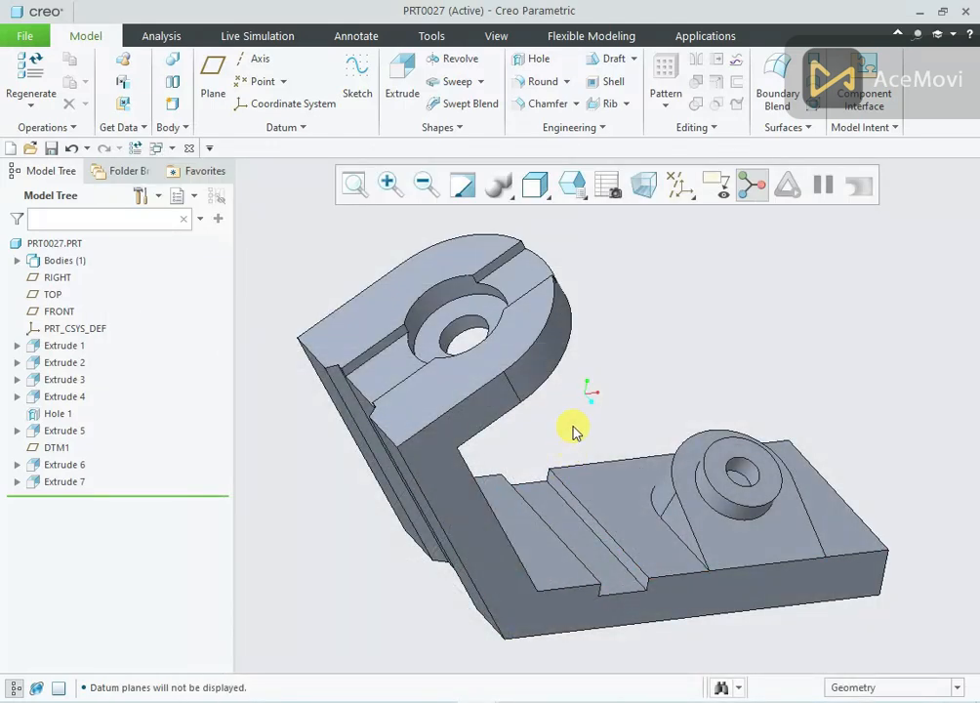